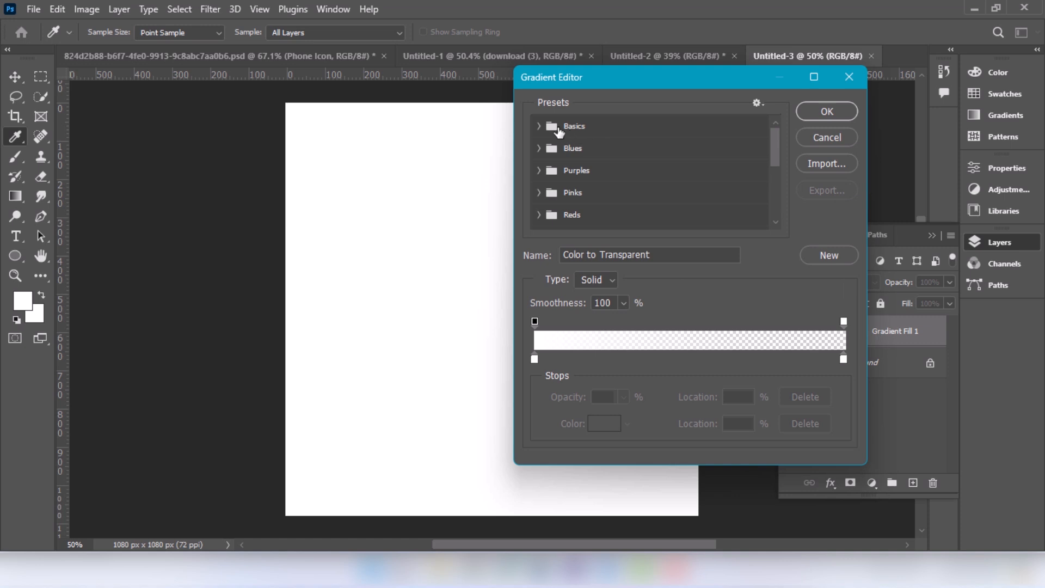
Apply the black-to-white preset from the Basics gradients and recolour its starting black stop to bright red
{"action": "left_click", "coordinate": [538, 129]}
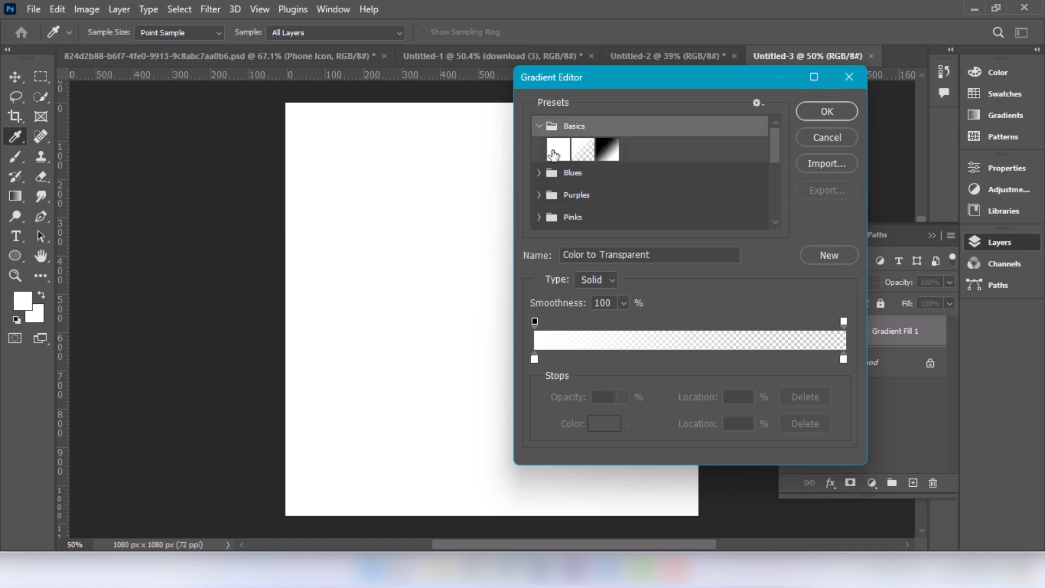
{"action": "left_click", "coordinate": [607, 150]}
{"action": "left_click", "coordinate": [534, 359]}
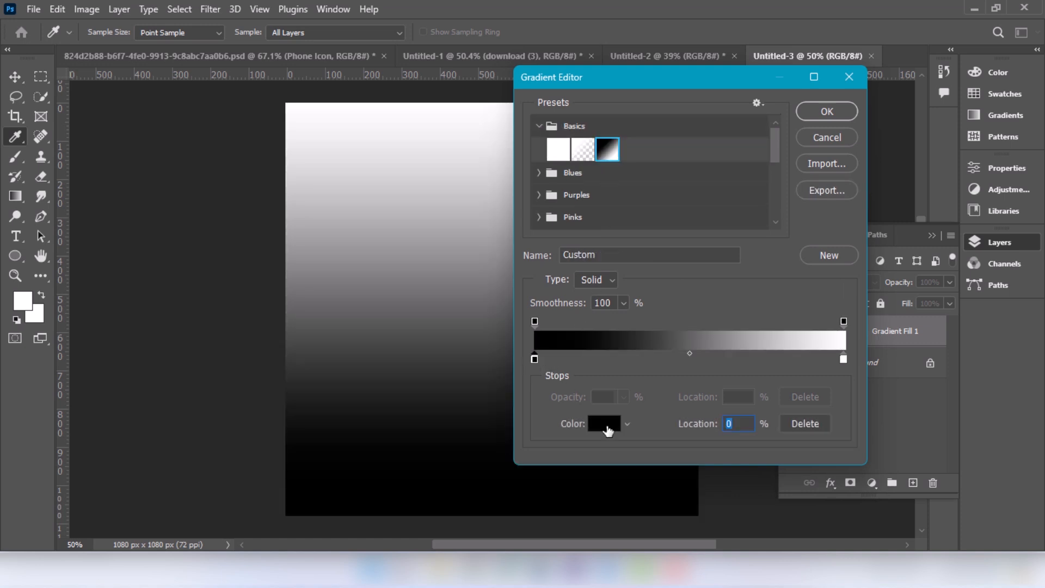
{"action": "left_click", "coordinate": [604, 423]}
{"action": "left_click_drag", "start_coordinate": [714, 183], "coordinate": [741, 158]}
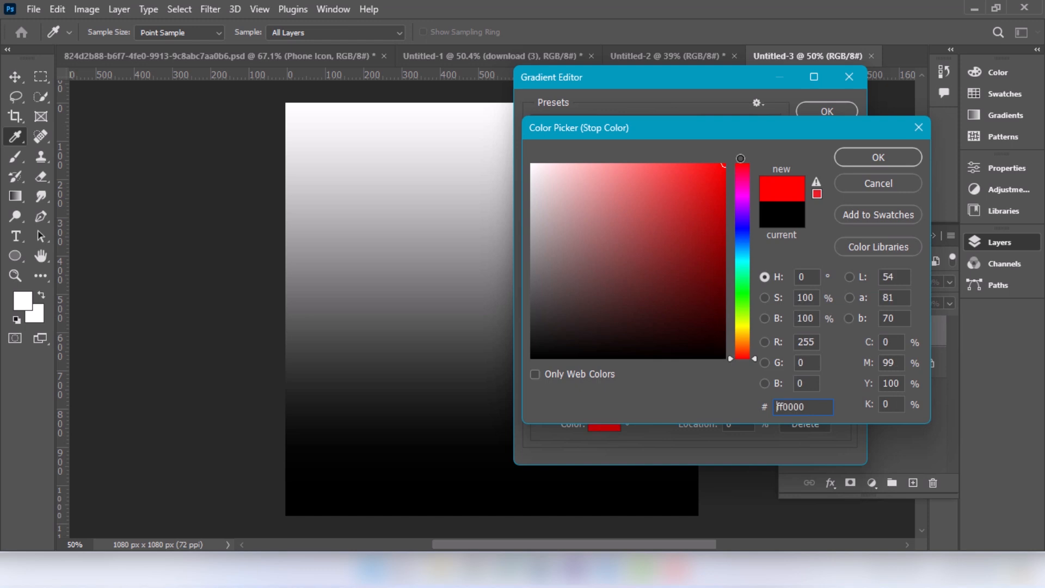
{"action": "left_click", "coordinate": [723, 182]}
{"action": "left_click", "coordinate": [855, 161]}
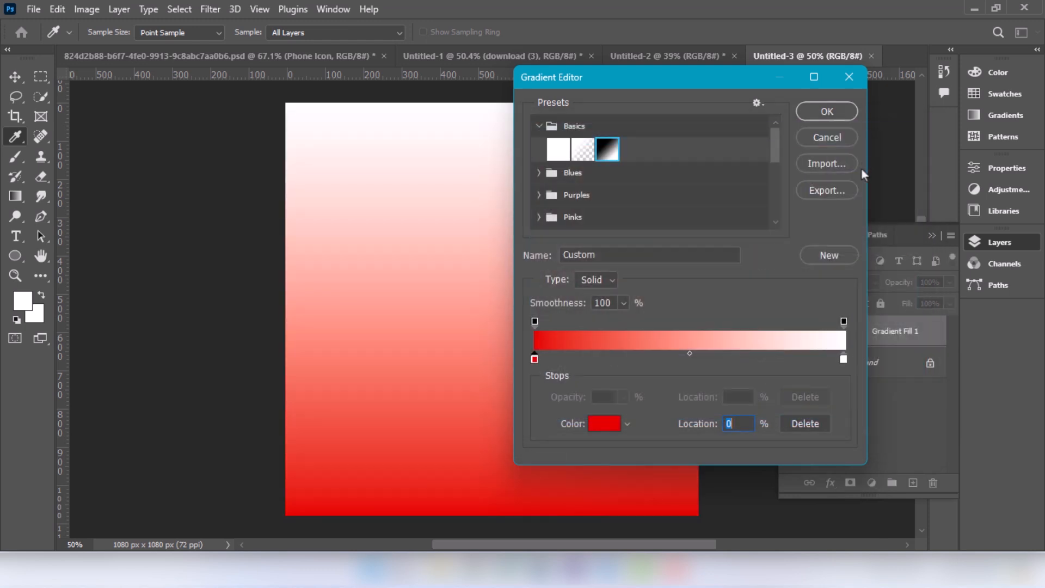
Recolour the gradient's white end stop to dark red 810000
{"action": "left_click", "coordinate": [839, 360]}
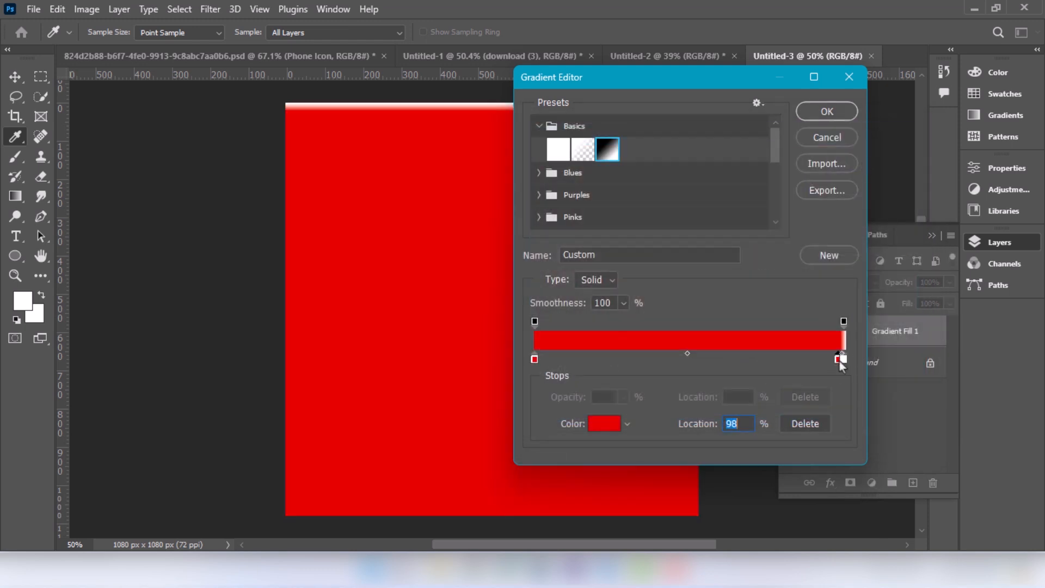
{"action": "key", "text": "ctrl+z"}
{"action": "left_click", "coordinate": [844, 360]}
{"action": "left_click", "coordinate": [605, 427]}
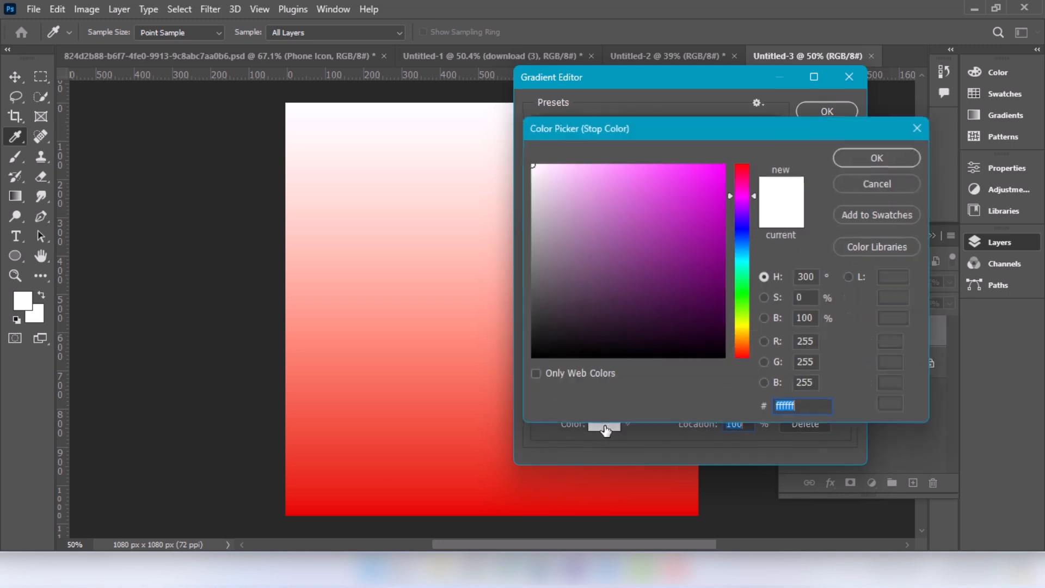
{"action": "left_click_drag", "start_coordinate": [745, 180], "coordinate": [749, 161]}
{"action": "left_click_drag", "start_coordinate": [723, 203], "coordinate": [724, 259]}
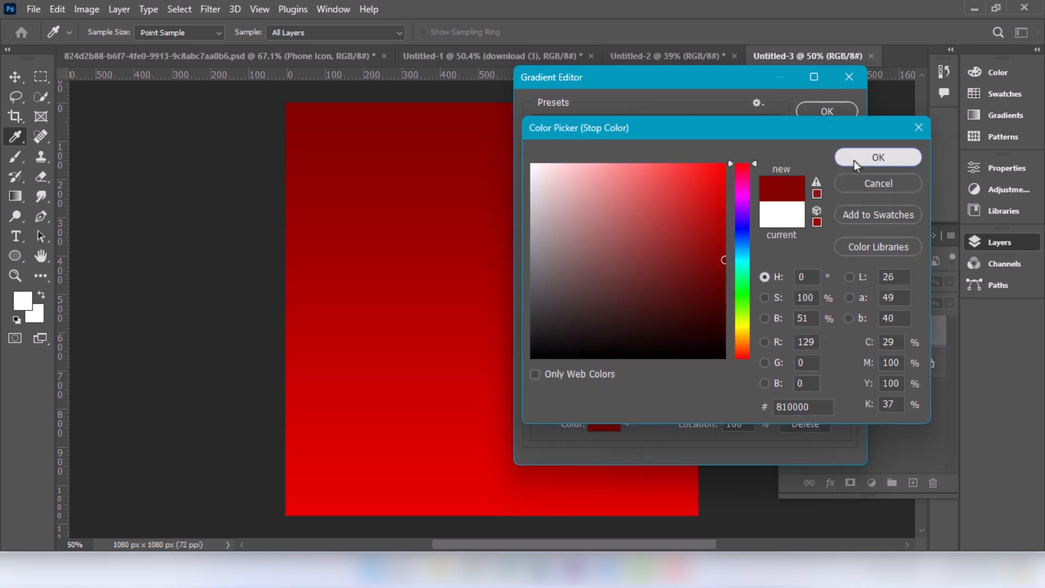
{"action": "left_click", "coordinate": [854, 161]}
Accept the red gradient and apply the gradient fill with the Radial style
{"action": "left_click", "coordinate": [826, 108]}
{"action": "left_click", "coordinate": [632, 157]}
{"action": "left_click", "coordinate": [620, 184]}
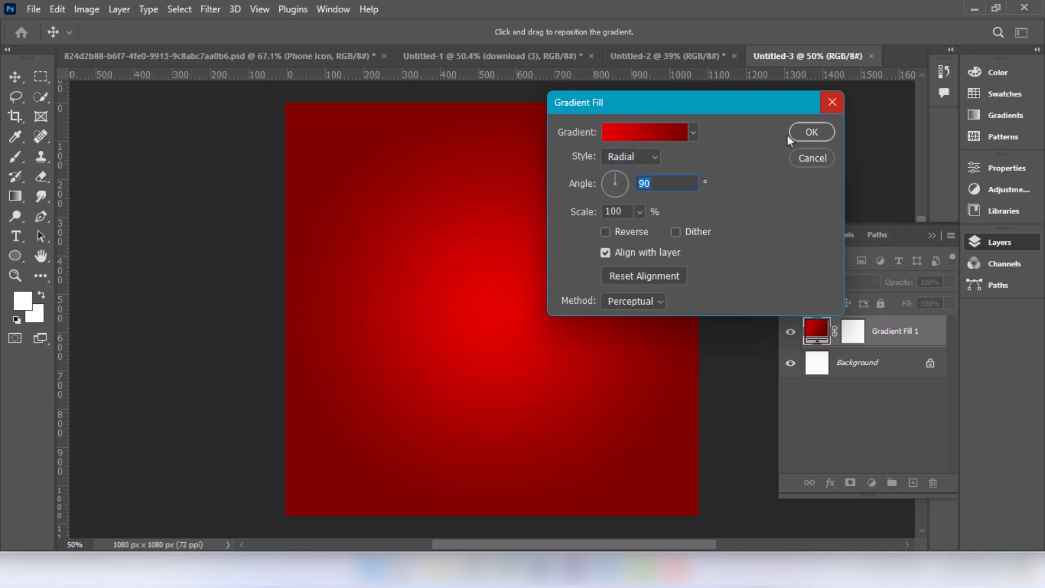
{"action": "left_click", "coordinate": [812, 131]}
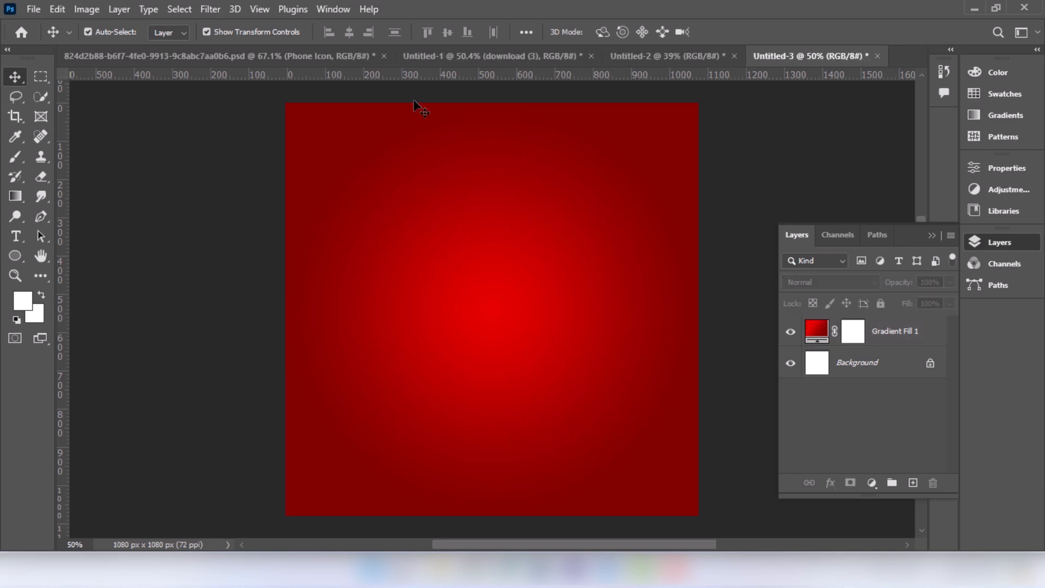
Place wood.png as an embedded image and move the planks to the lower edge of the canvas
{"action": "left_click", "coordinate": [30, 7]}
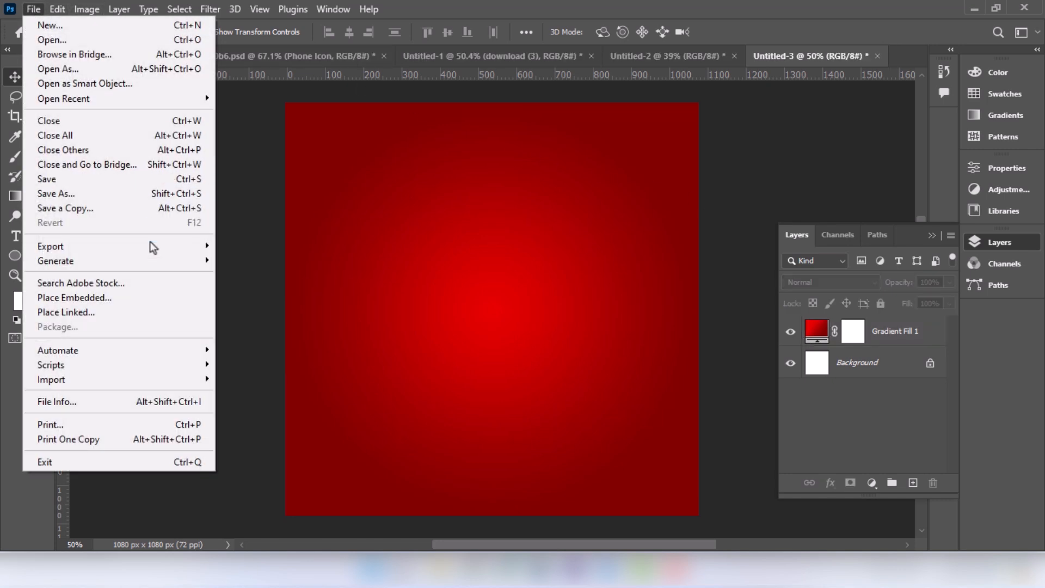
{"action": "left_click", "coordinate": [150, 298]}
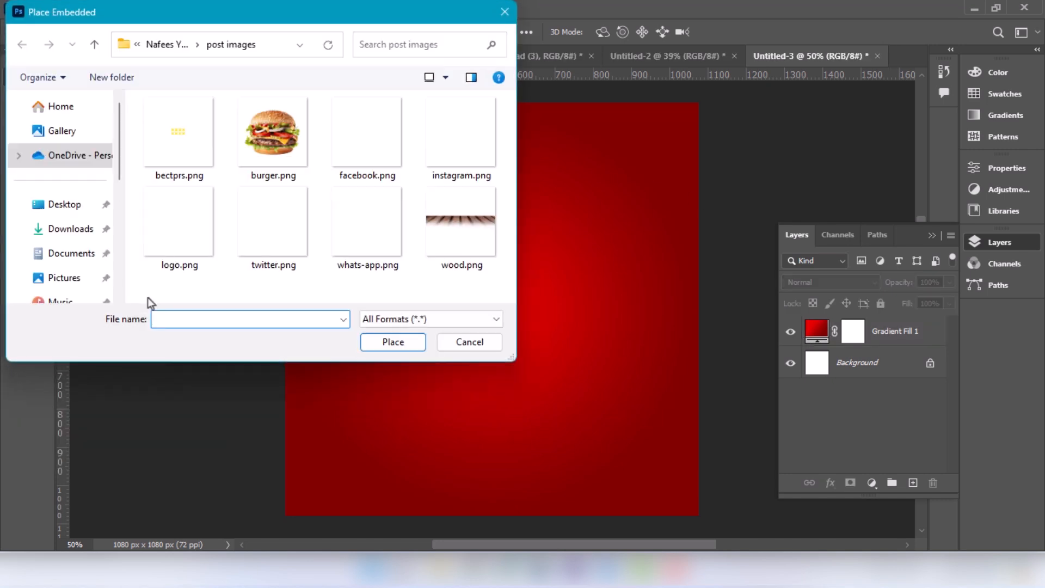
{"action": "left_click", "coordinate": [451, 249]}
{"action": "left_click", "coordinate": [391, 344]}
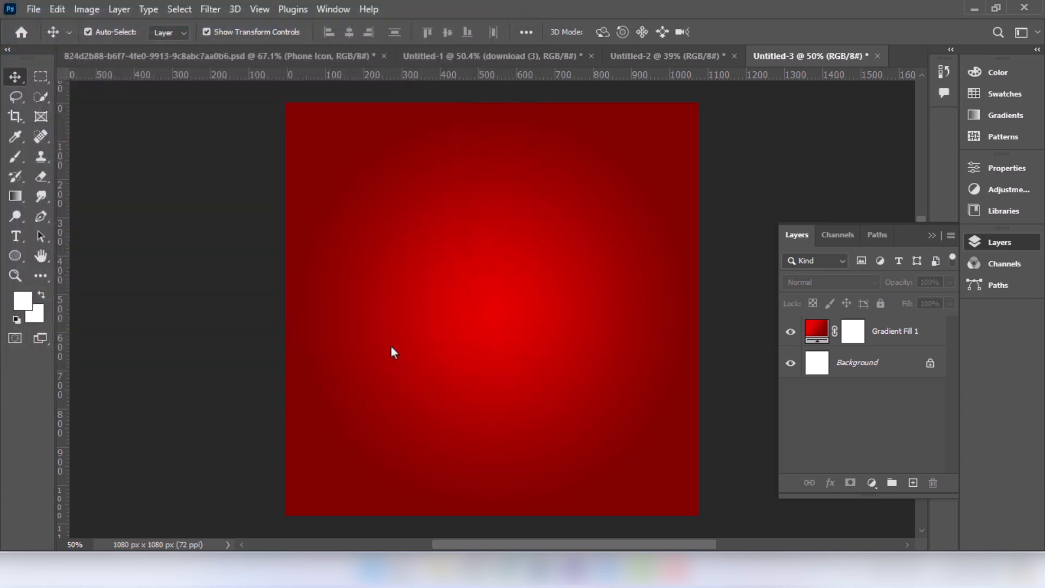
{"action": "left_click_drag", "start_coordinate": [525, 253], "coordinate": [512, 460]}
{"action": "left_click", "coordinate": [758, 32]}
{"action": "left_click", "coordinate": [144, 338]}
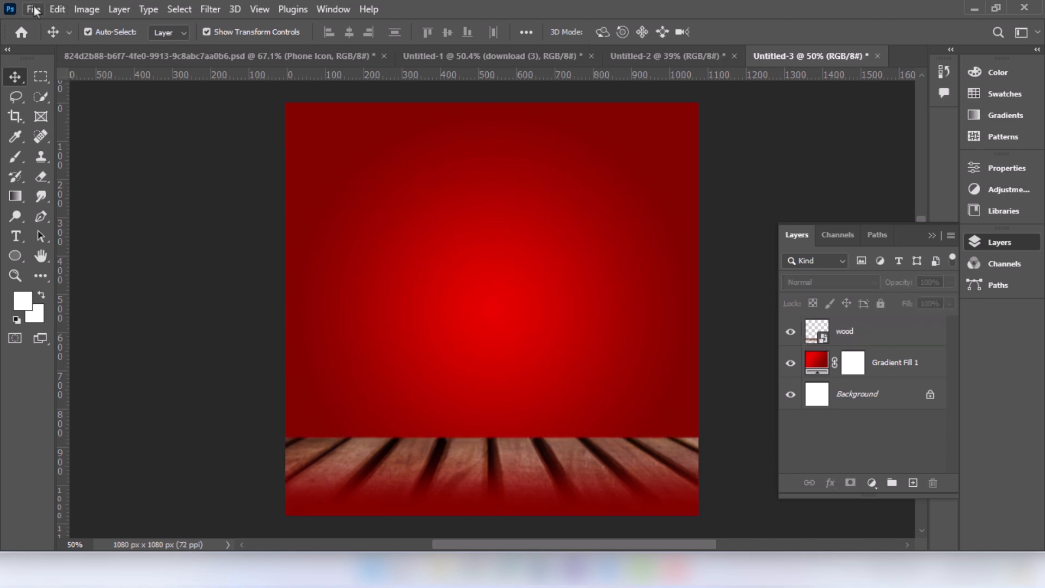
Place burger.png as an embedded image, enlarge it and stand it centred on the wooden planks
{"action": "left_click", "coordinate": [36, 7]}
{"action": "left_click", "coordinate": [68, 296]}
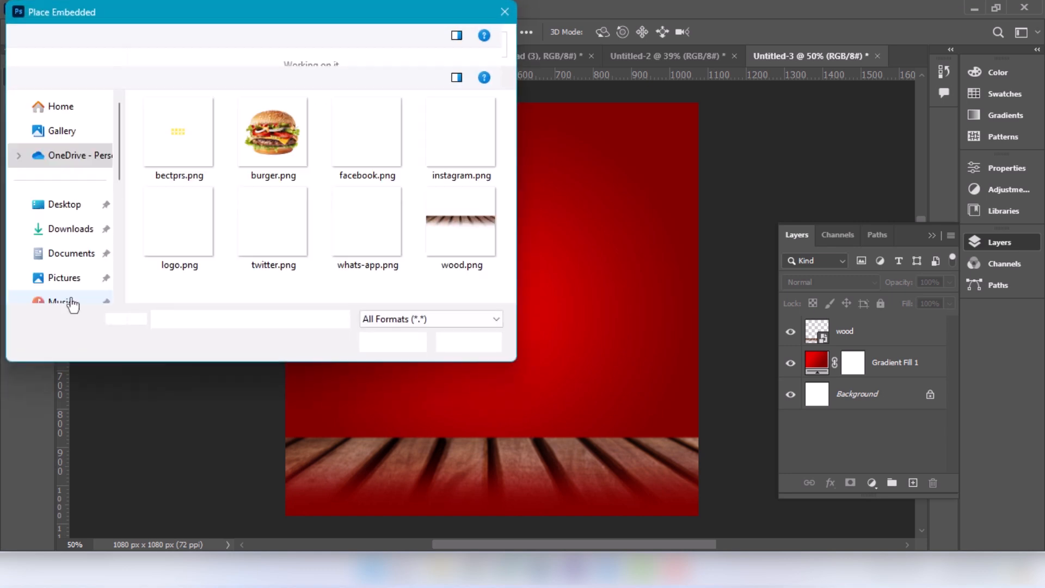
{"action": "left_click", "coordinate": [272, 136]}
{"action": "left_click", "coordinate": [381, 340]}
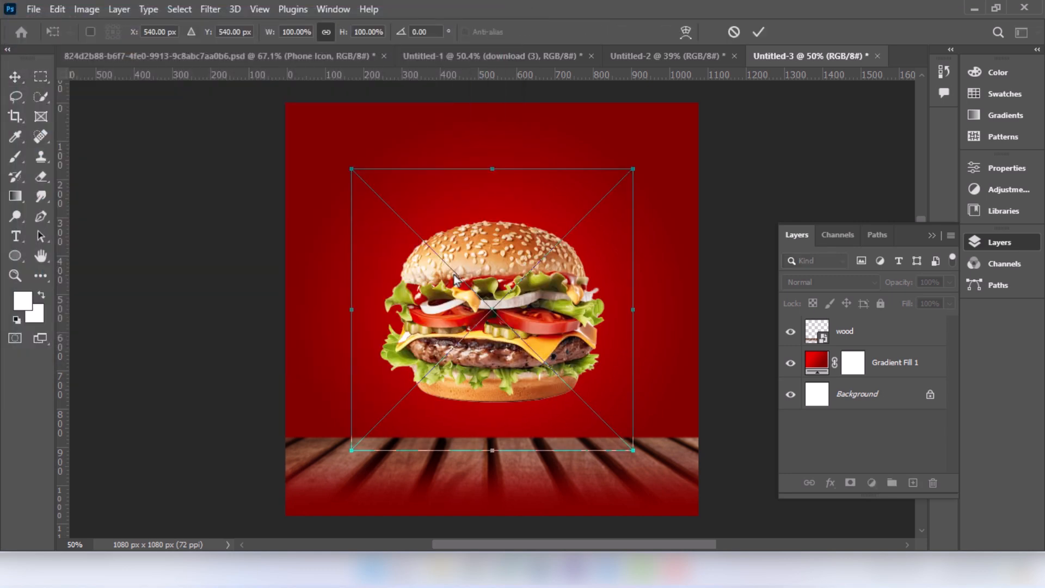
{"action": "left_click_drag", "start_coordinate": [512, 297], "coordinate": [512, 371]}
{"action": "left_click_drag", "start_coordinate": [493, 240], "coordinate": [496, 224]}
{"action": "key", "text": "Return"}
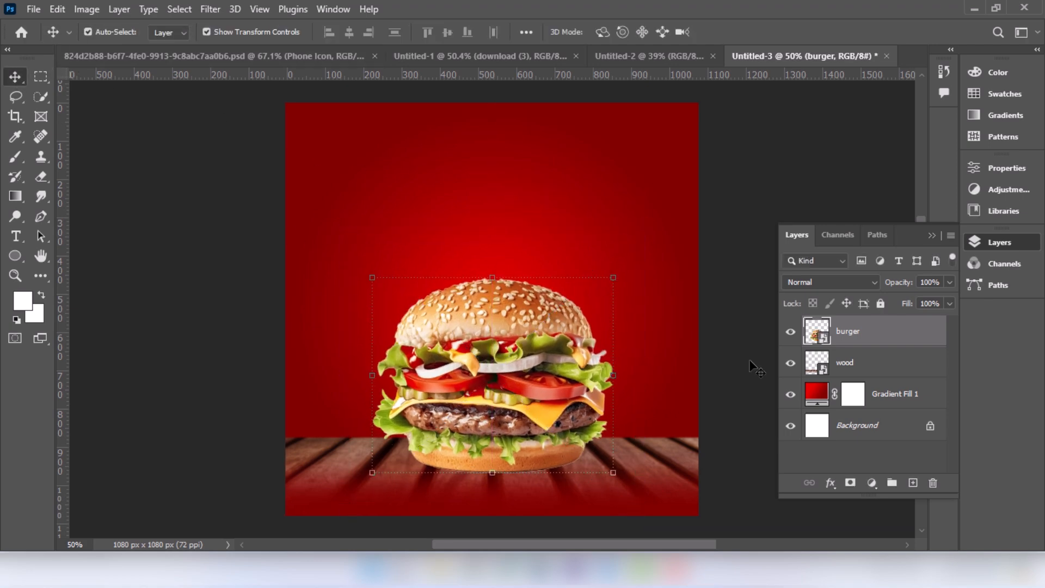
Create a new layer and paint one soft black dab above the burger with the Brush tool, using foreground colour black
{"action": "left_click", "coordinate": [913, 483]}
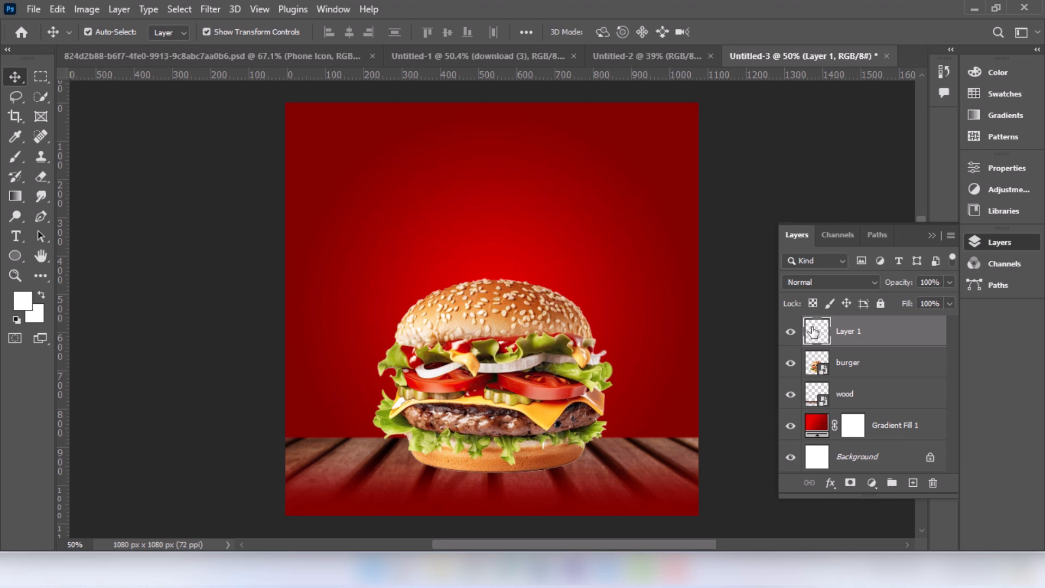
{"action": "left_click", "coordinate": [16, 158]}
{"action": "left_click", "coordinate": [27, 308]}
{"action": "left_click_drag", "start_coordinate": [563, 315], "coordinate": [536, 365]}
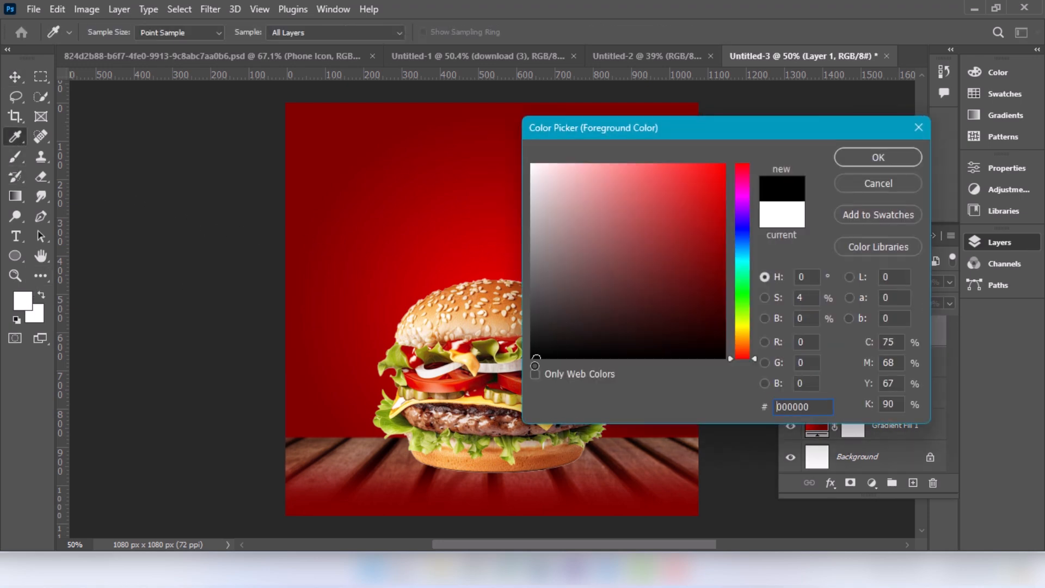
{"action": "left_click", "coordinate": [853, 158]}
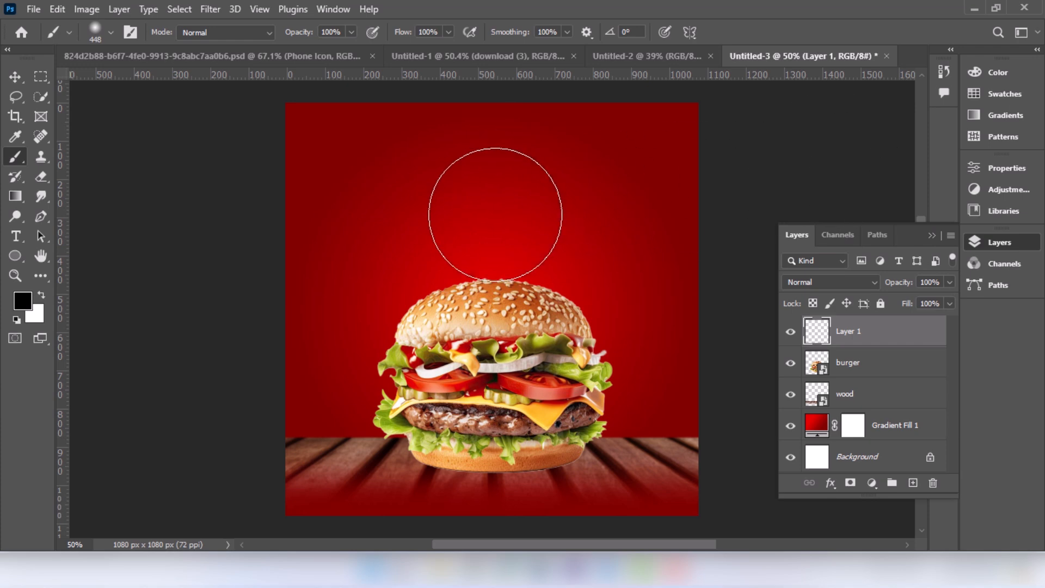
{"action": "left_click", "coordinate": [495, 238]}
Flatten and widen the black dab into a shadow beneath the burger bun and move its layer below the burger layer
{"action": "key", "text": "v"}
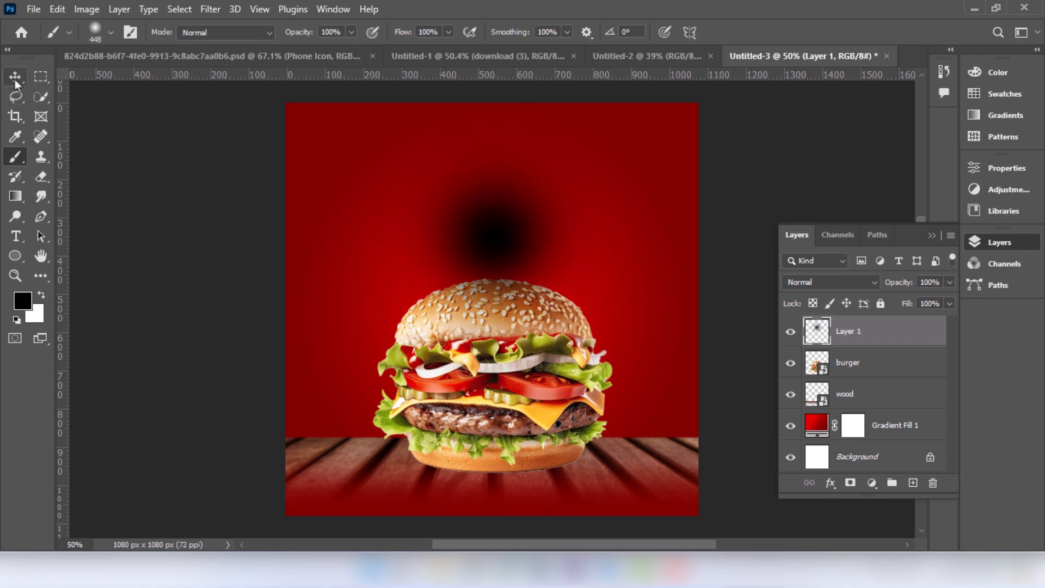
{"action": "mouse_move", "coordinate": [496, 104]}
{"action": "left_mouse_down"}
{"action": "mouse_move", "coordinate": [507, 197]}
{"action": "mouse_move", "coordinate": [498, 303]}
{"action": "mouse_move", "coordinate": [471, 345]}
{"action": "mouse_move", "coordinate": [436, 349]}
{"action": "left_mouse_up"}
{"action": "left_click_drag", "start_coordinate": [356, 361], "coordinate": [250, 362]}
{"action": "left_click_drag", "start_coordinate": [422, 364], "coordinate": [491, 454]}
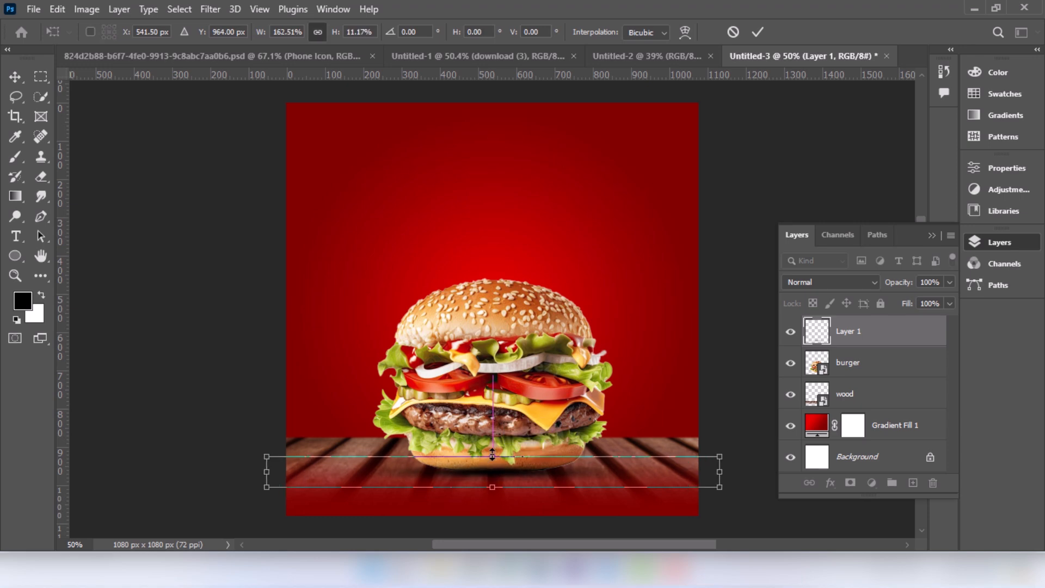
{"action": "left_click_drag", "start_coordinate": [869, 336], "coordinate": [864, 375]}
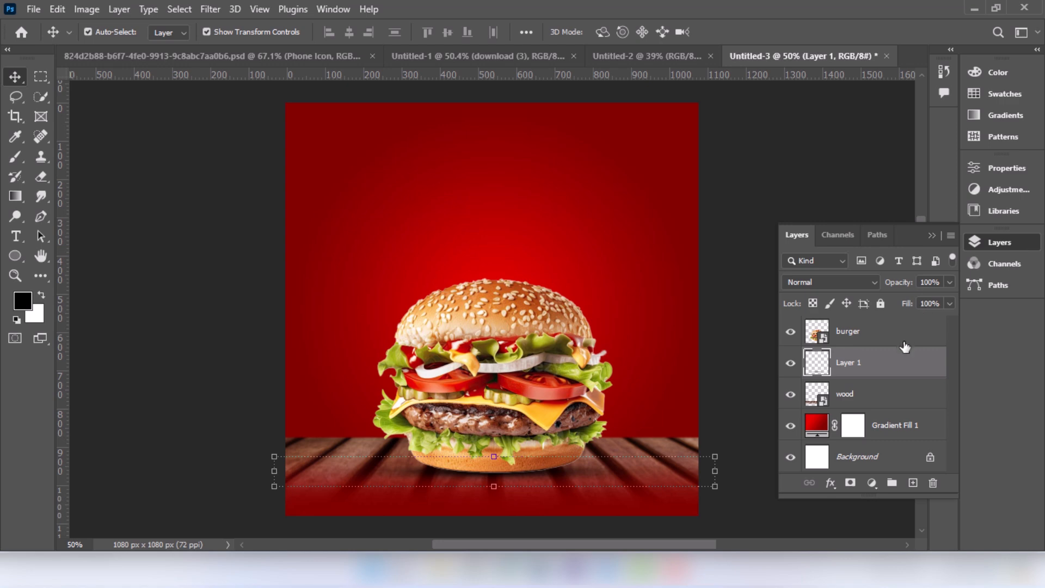
{"action": "left_click", "coordinate": [183, 226]}
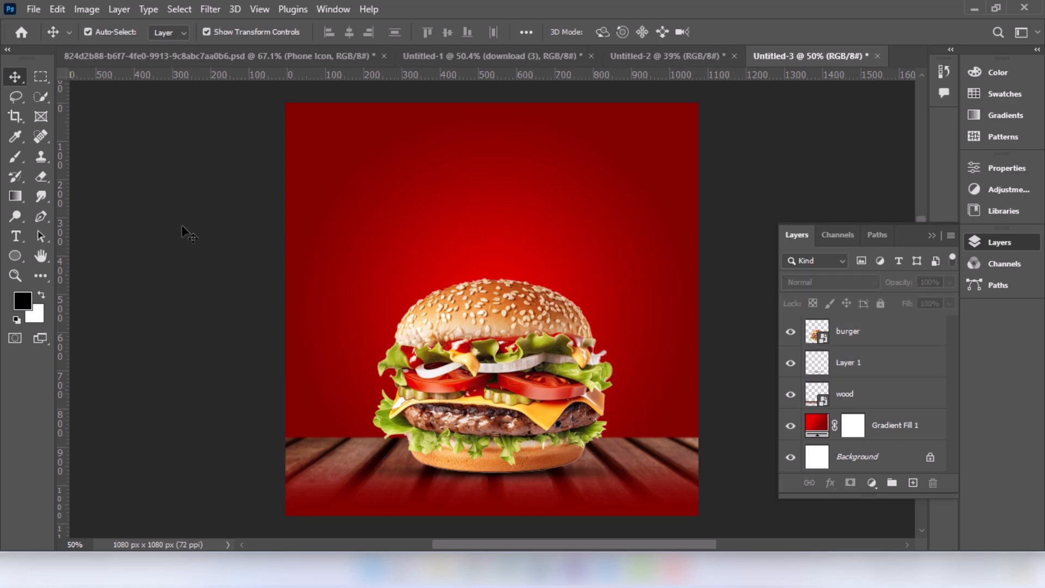
Set the Type tool to the Swis721 BlkCn BT font with text colour ffba00
{"action": "key", "text": "t"}
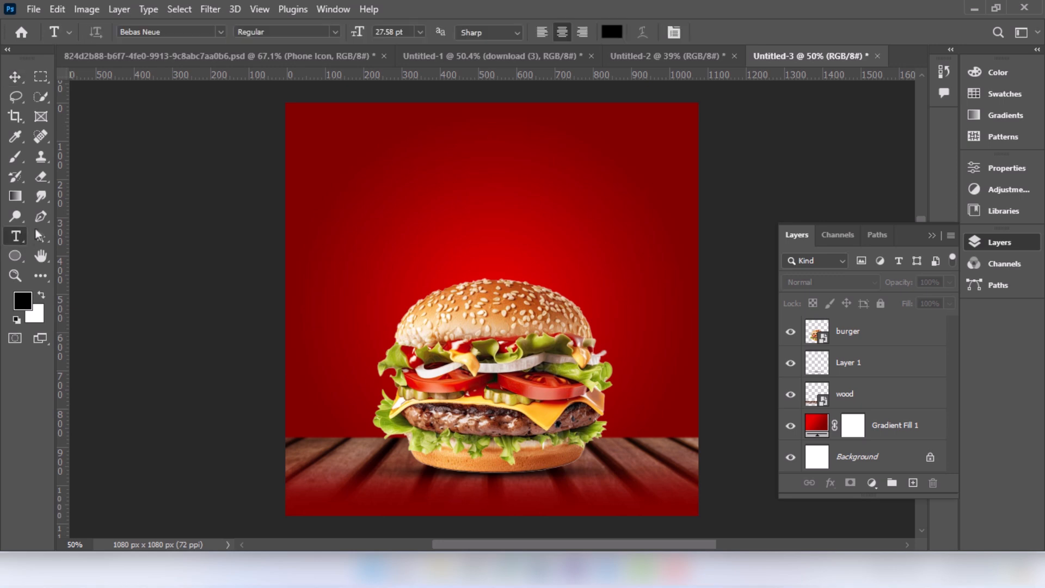
{"action": "left_click", "coordinate": [219, 31]}
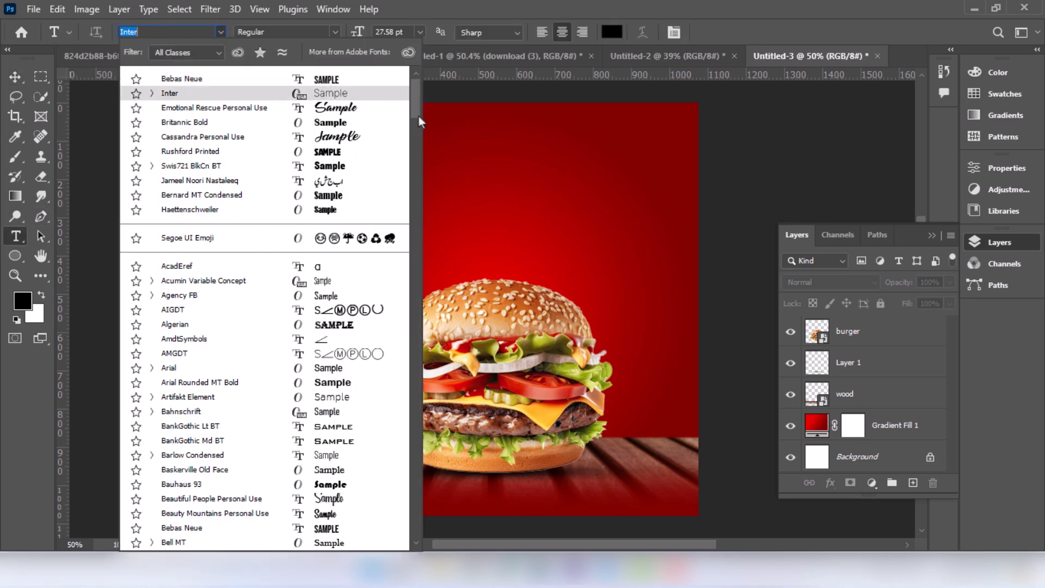
{"action": "left_click", "coordinate": [341, 170]}
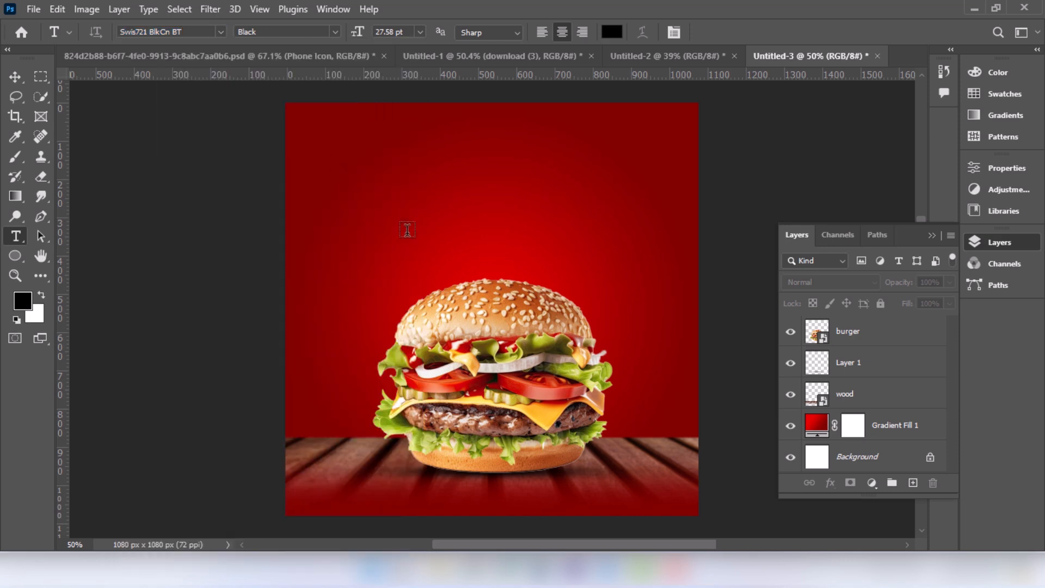
{"action": "left_click", "coordinate": [611, 31]}
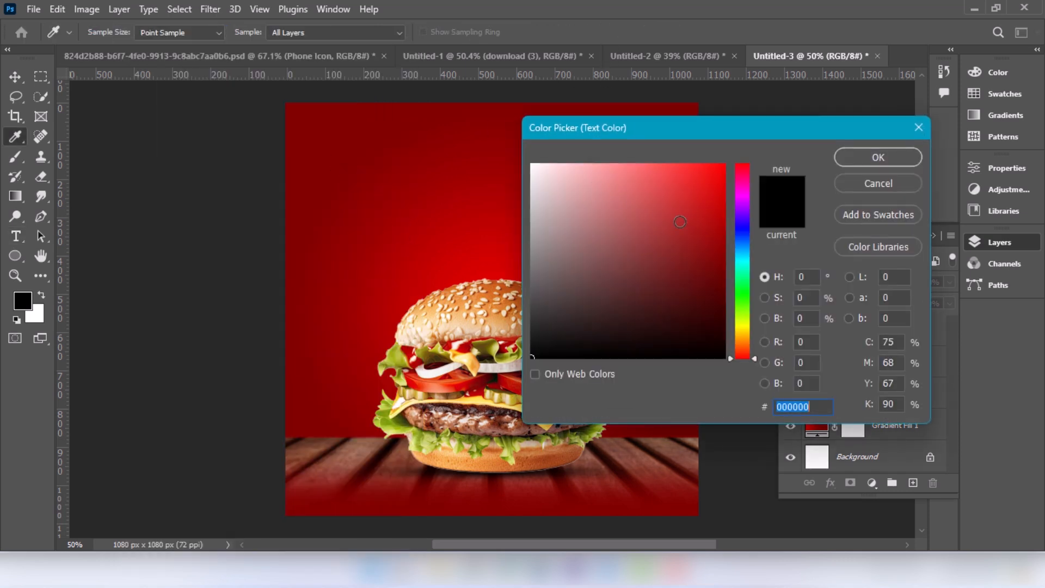
{"action": "left_click_drag", "start_coordinate": [742, 337], "coordinate": [746, 334]}
{"action": "left_click", "coordinate": [714, 190]}
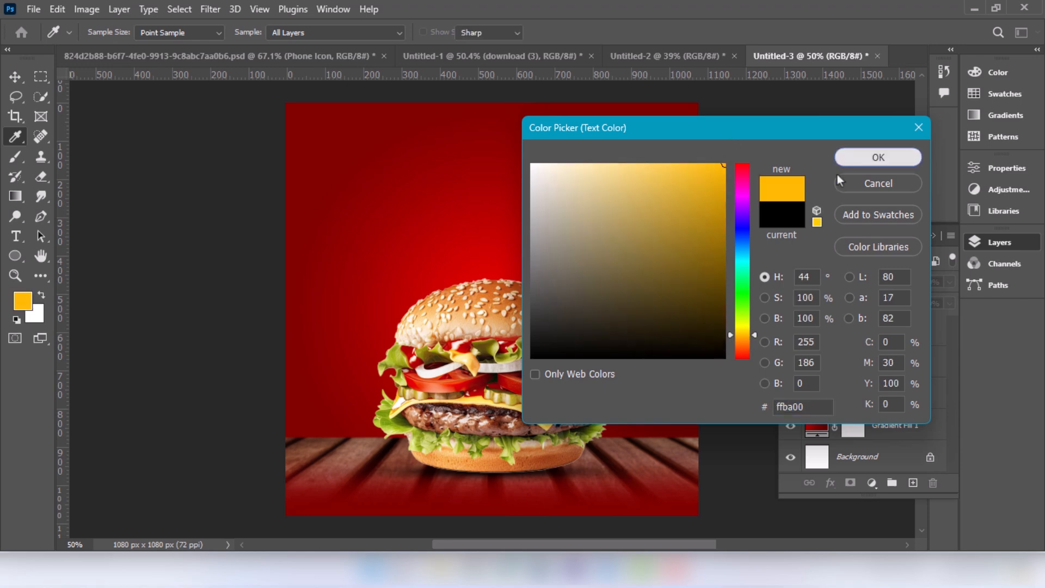
{"action": "left_click", "coordinate": [853, 157]}
Add the text BURGER on the red background above the burger
{"action": "left_click", "coordinate": [415, 248]}
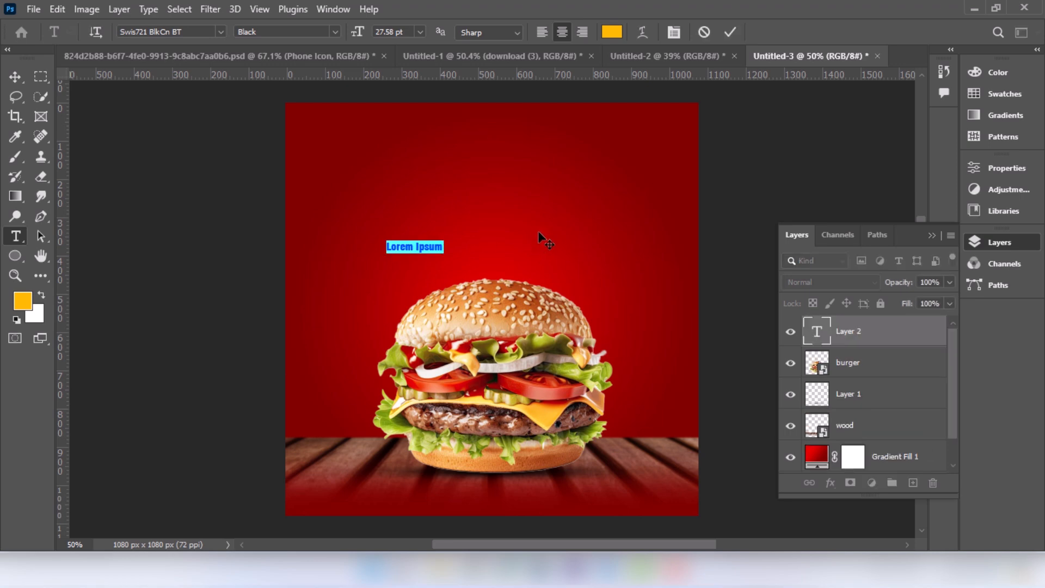
{"action": "type", "text": "B"}
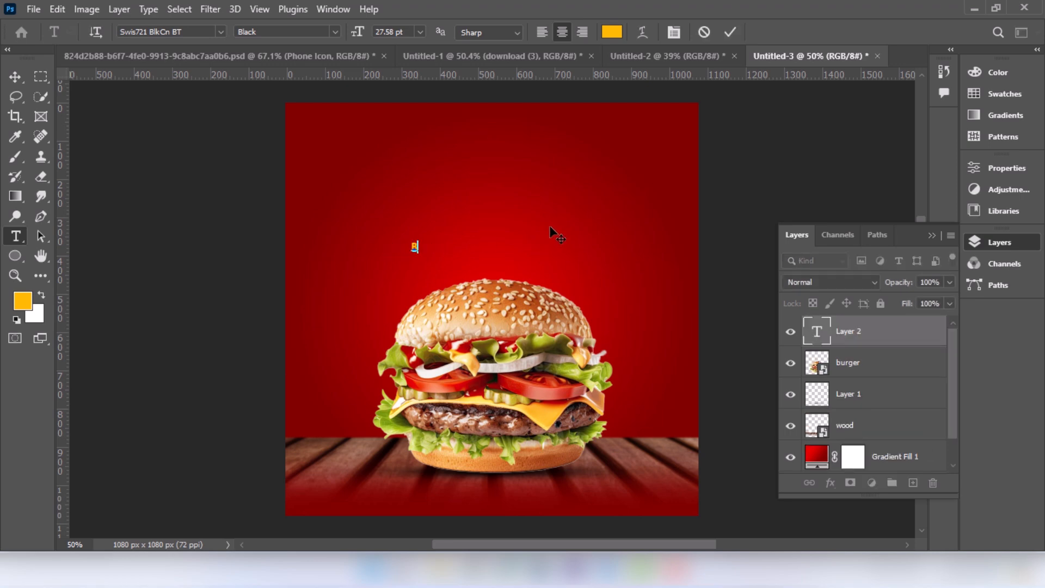
{"action": "type", "text": "URGER"}
{"action": "left_click", "coordinate": [15, 76]}
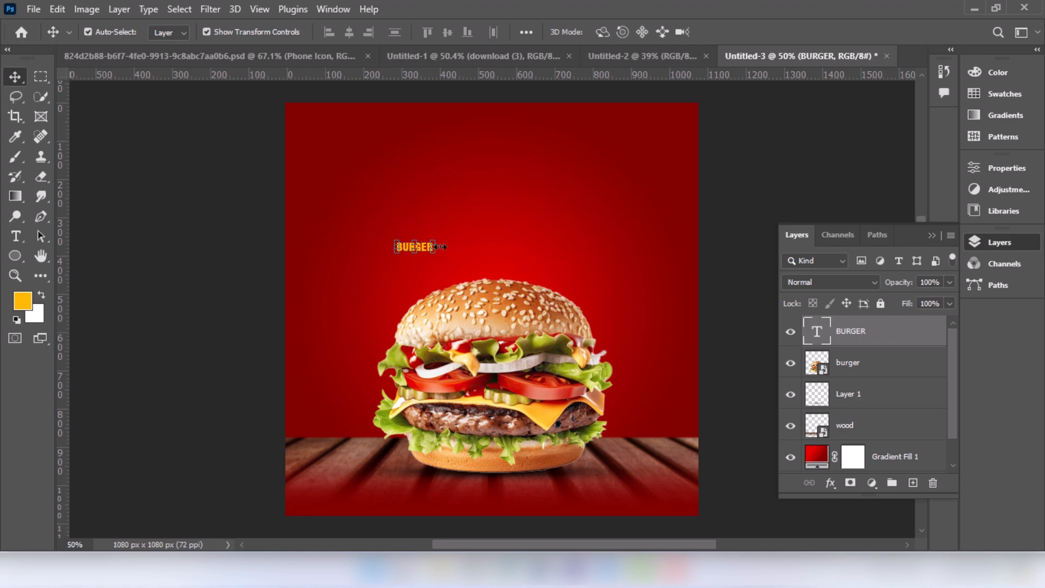
Enlarge the BURGER text to about 869% and centre it horizontally above the burger image
{"action": "left_click_drag", "start_coordinate": [438, 240], "coordinate": [572, 210]}
{"action": "left_click_drag", "start_coordinate": [506, 243], "coordinate": [526, 235]}
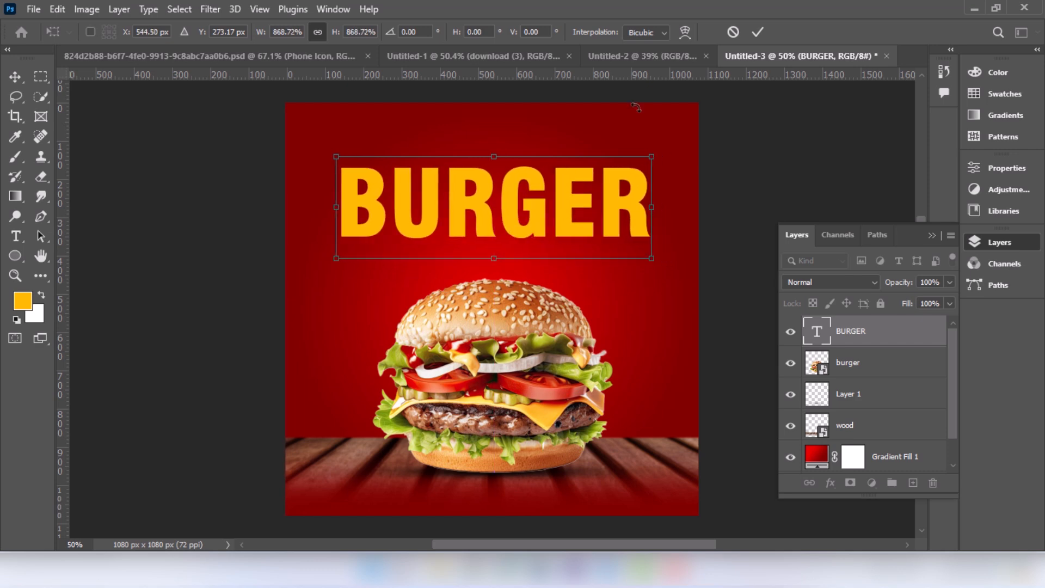
{"action": "left_click", "coordinate": [758, 32]}
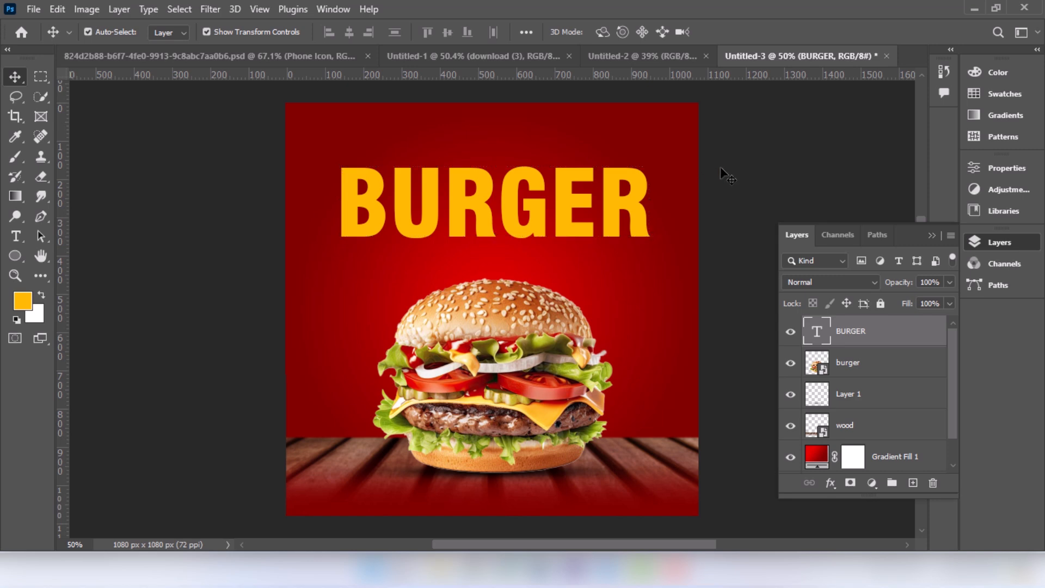
{"action": "left_click", "coordinate": [724, 173]}
Place the image logo.png as an embedded graphic in the burger post
{"action": "left_click", "coordinate": [30, 9]}
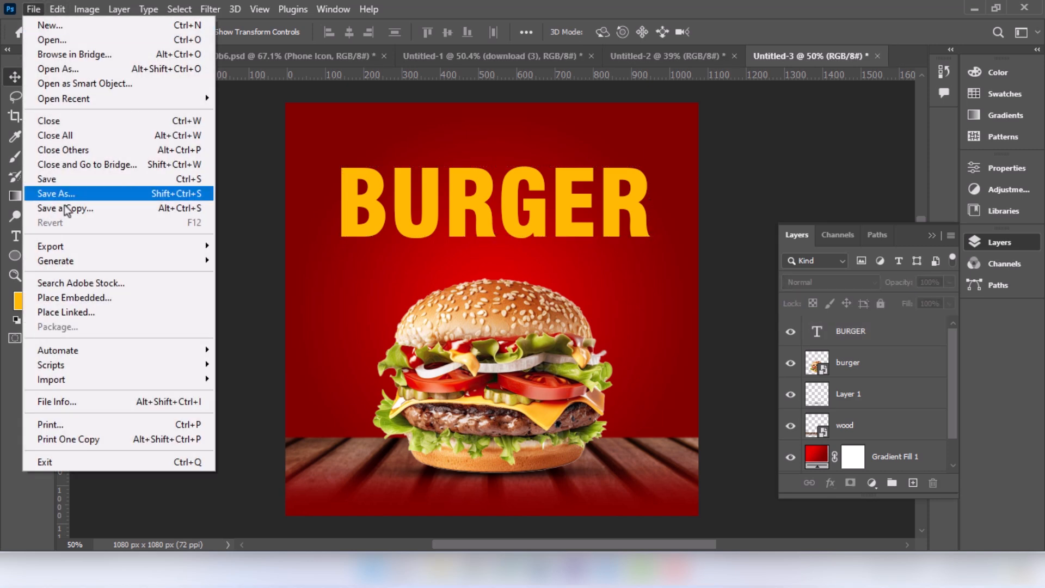
{"action": "left_click", "coordinate": [72, 297]}
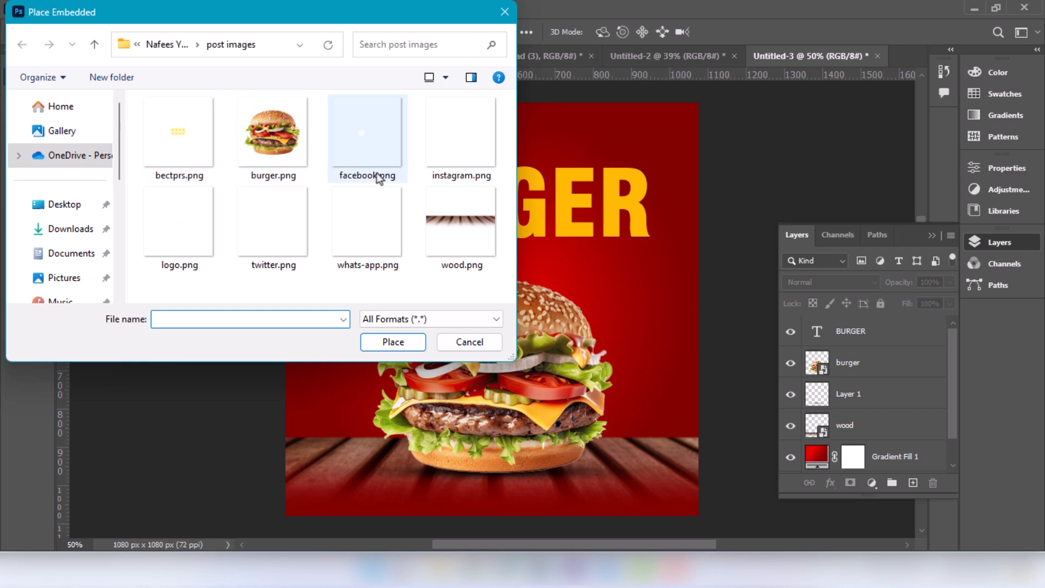
{"action": "left_click", "coordinate": [179, 223]}
{"action": "left_click", "coordinate": [405, 347]}
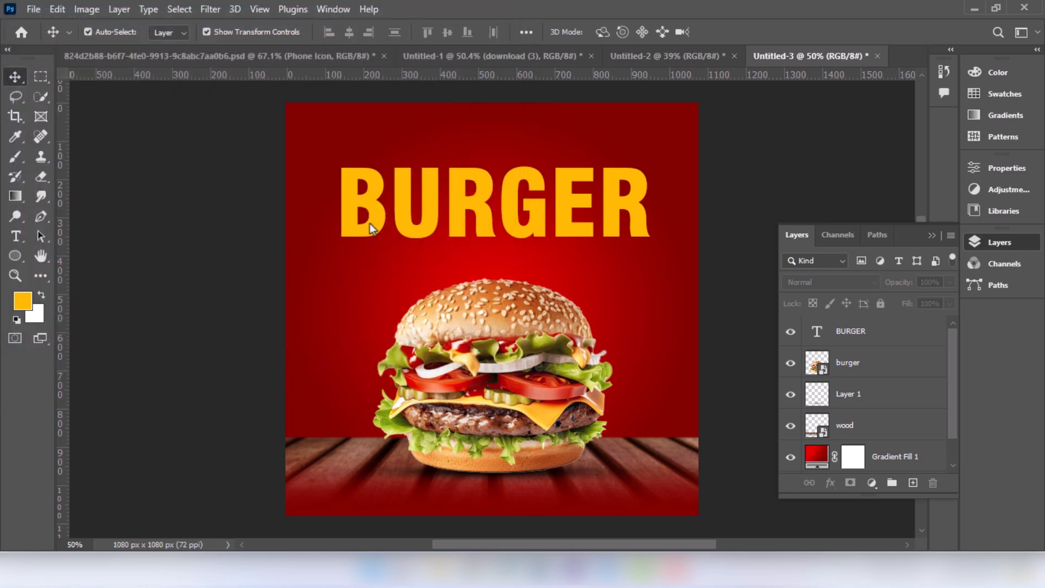
Shrink the placed logo to a small icon and position it in the upper-left corner of the canvas
{"action": "left_click_drag", "start_coordinate": [702, 310], "coordinate": [421, 310]}
{"action": "left_click_drag", "start_coordinate": [354, 314], "coordinate": [320, 132]}
{"action": "key", "text": "Down"}
{"action": "key", "text": "Down"}
{"action": "key", "text": "Down"}
{"action": "key", "text": "Down"}
{"action": "key", "text": "Down"}
{"action": "key", "text": "Down"}
{"action": "key", "text": "Down"}
{"action": "key", "text": "Down"}
{"action": "key", "text": "Down"}
{"action": "key", "text": "Down"}
{"action": "left_click", "coordinate": [767, 33]}
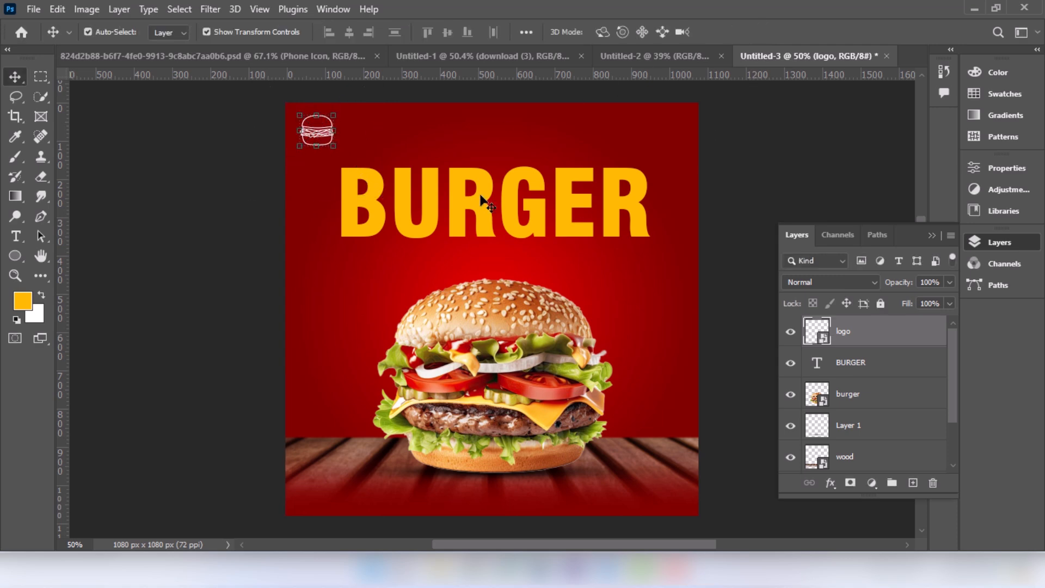
Scale the BURGER text to about 91.74% and centre it horizontally above the burger
{"action": "left_click", "coordinate": [531, 220]}
{"action": "left_click_drag", "start_coordinate": [502, 167], "coordinate": [495, 169]}
{"action": "left_click_drag", "start_coordinate": [514, 211], "coordinate": [512, 206]}
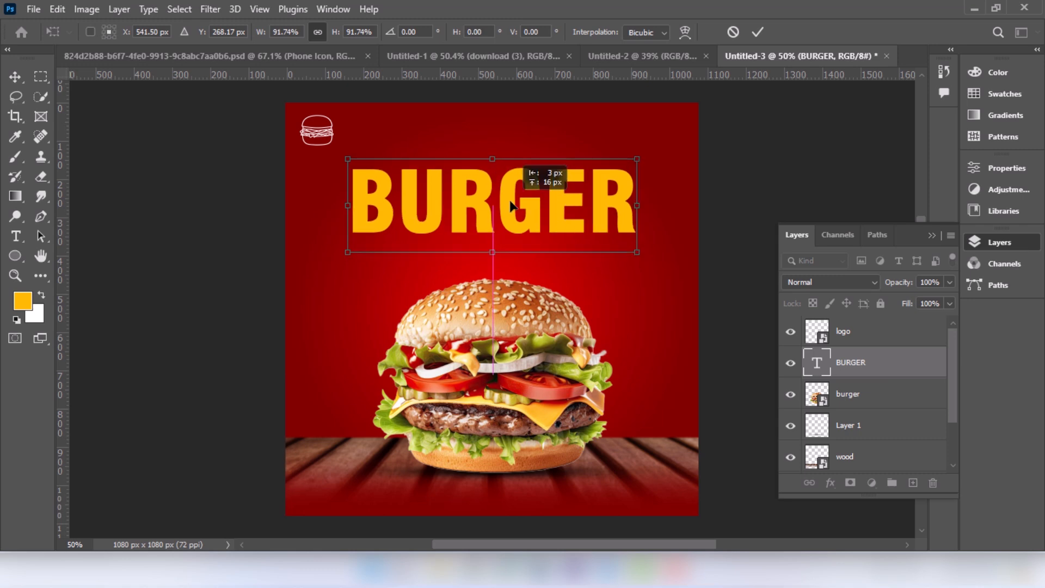
{"action": "left_click", "coordinate": [756, 32]}
{"action": "left_click", "coordinate": [740, 196]}
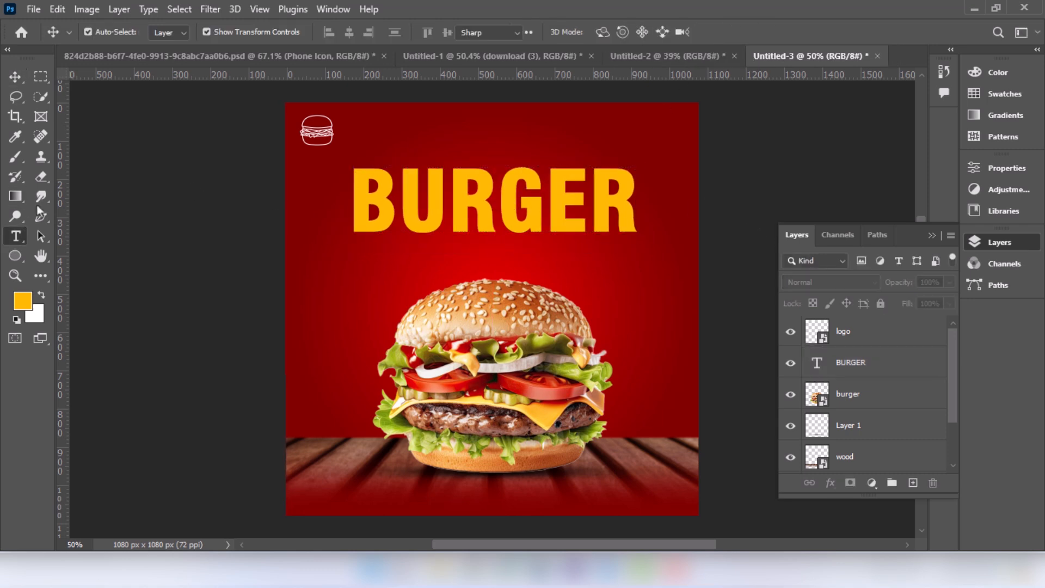
Set the Type tool to the Emotional Rescue Personal Use font, text colour ffffff and size 14 pt
{"action": "left_click", "coordinate": [15, 236]}
{"action": "left_click", "coordinate": [221, 32]}
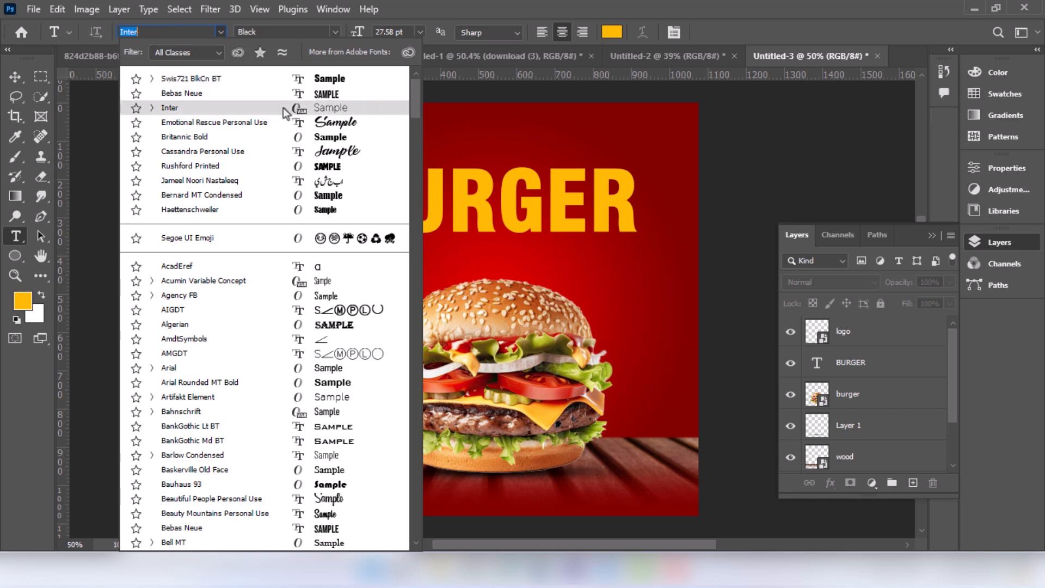
{"action": "left_click", "coordinate": [287, 125]}
{"action": "left_click", "coordinate": [612, 35]}
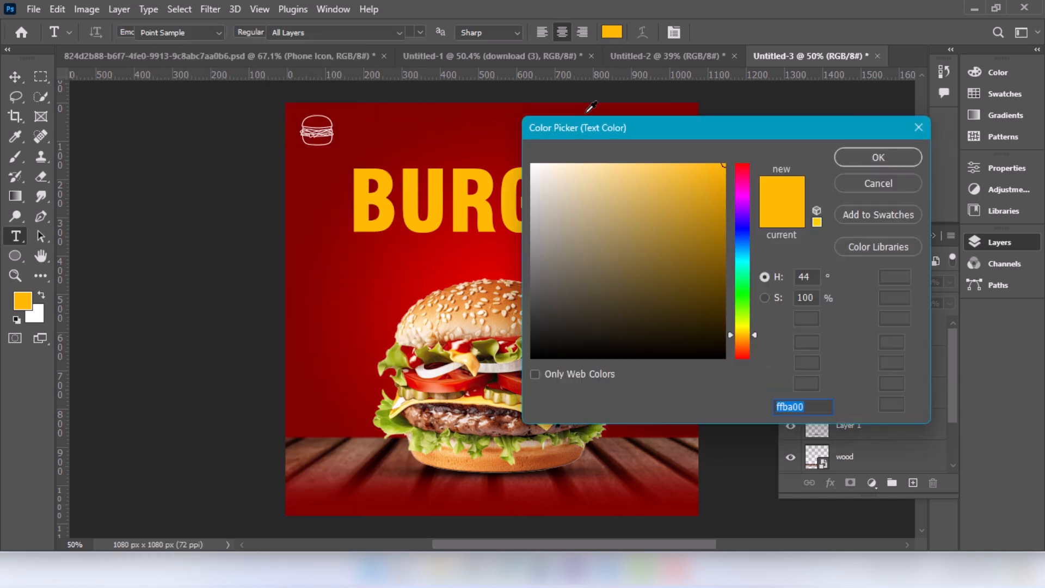
{"action": "type", "text": "ffffff"}
{"action": "left_click", "coordinate": [841, 158]}
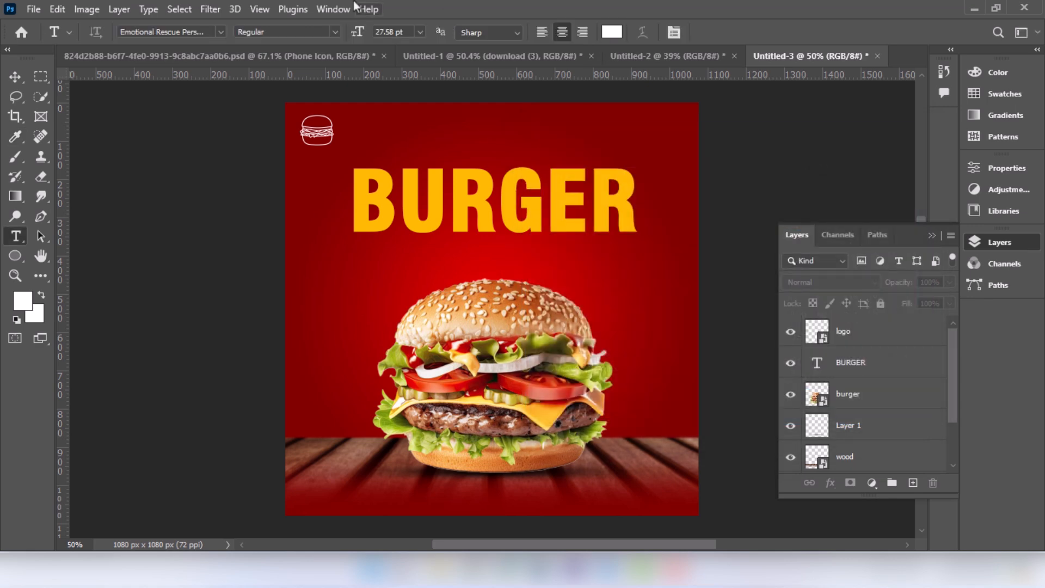
{"action": "left_click", "coordinate": [419, 32]}
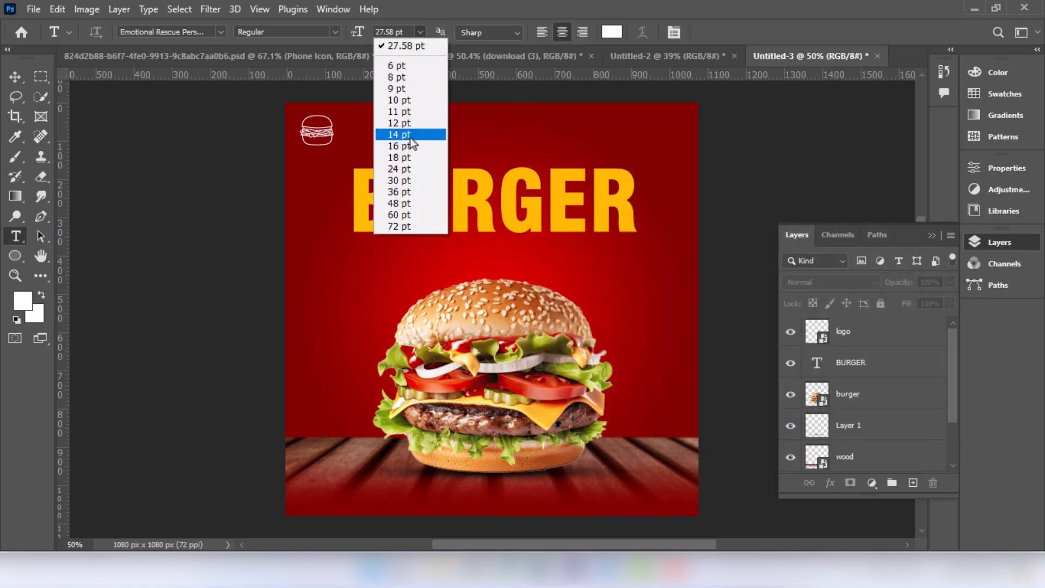
{"action": "left_click", "coordinate": [399, 134]}
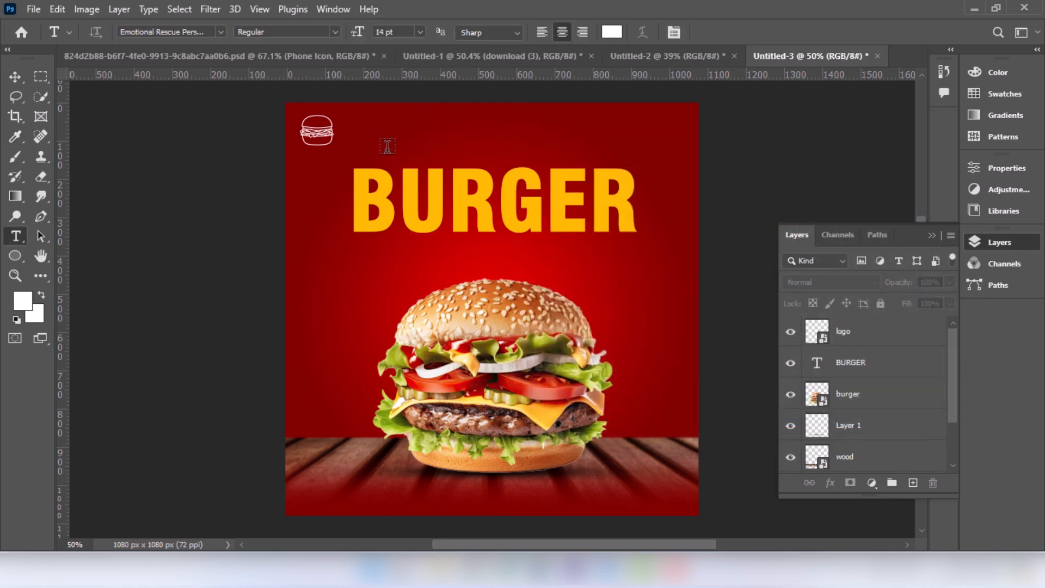
Add the text Super Delicios above the BURGER title and enlarge it to about 61.48 pt
{"action": "left_click", "coordinate": [386, 147]}
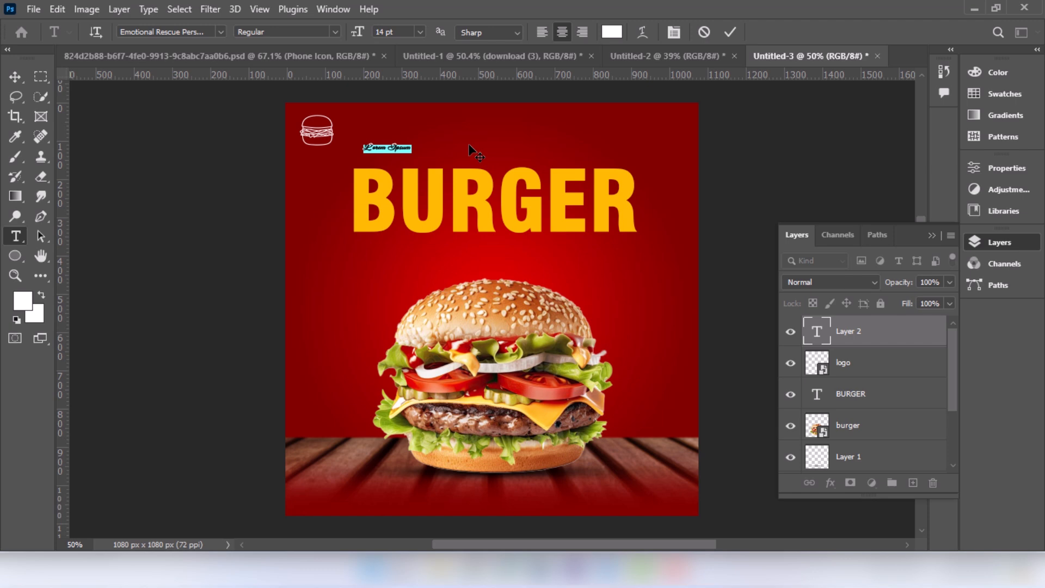
{"action": "key", "text": "BackSpace"}
{"action": "type", "text": "Super Delicious"}
{"action": "left_click", "coordinate": [14, 77]}
{"action": "left_click_drag", "start_coordinate": [416, 147], "coordinate": [568, 154]}
Correct the spelling of the script tagline to Super Delicious
{"action": "left_click", "coordinate": [15, 235]}
{"action": "left_click", "coordinate": [584, 147]}
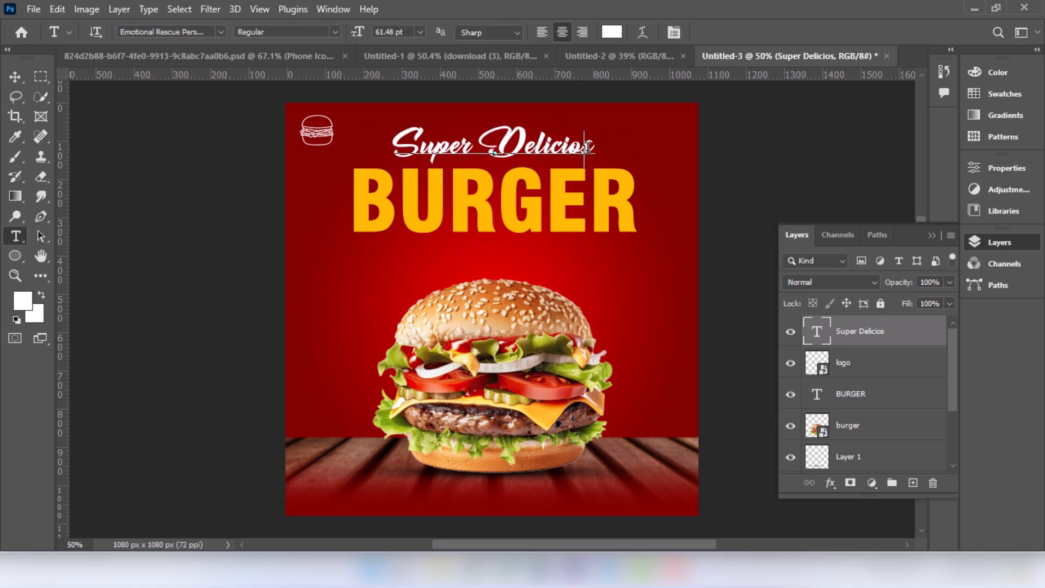
{"action": "type", "text": "u"}
{"action": "left_click", "coordinate": [15, 76]}
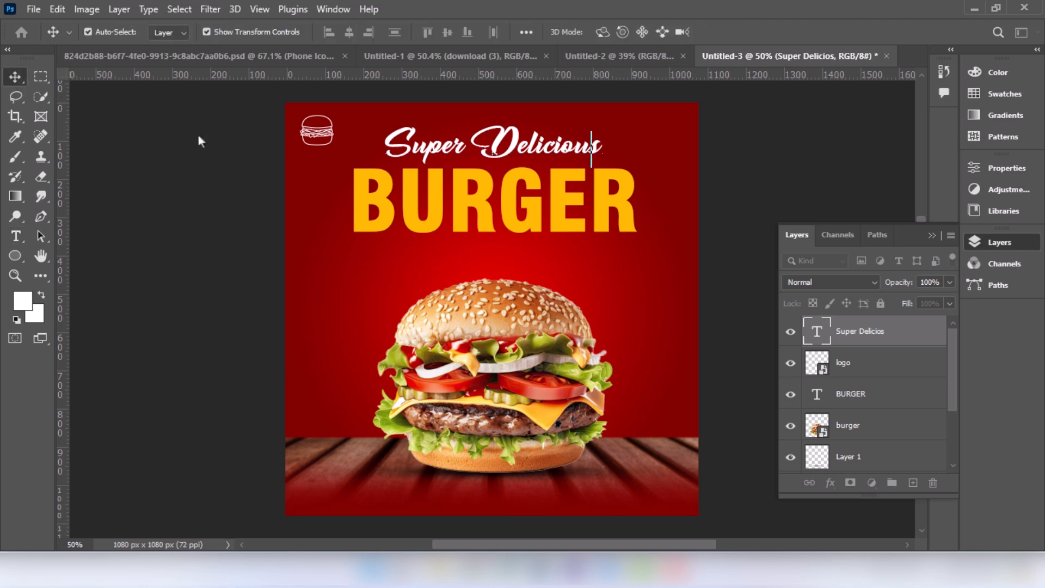
Scale the Super Delicious text to about 83.42% and centre it just above the BURGER title
{"action": "left_click", "coordinate": [479, 157]}
{"action": "left_click_drag", "start_coordinate": [493, 147], "coordinate": [497, 136]}
{"action": "key", "text": "ctrl+t"}
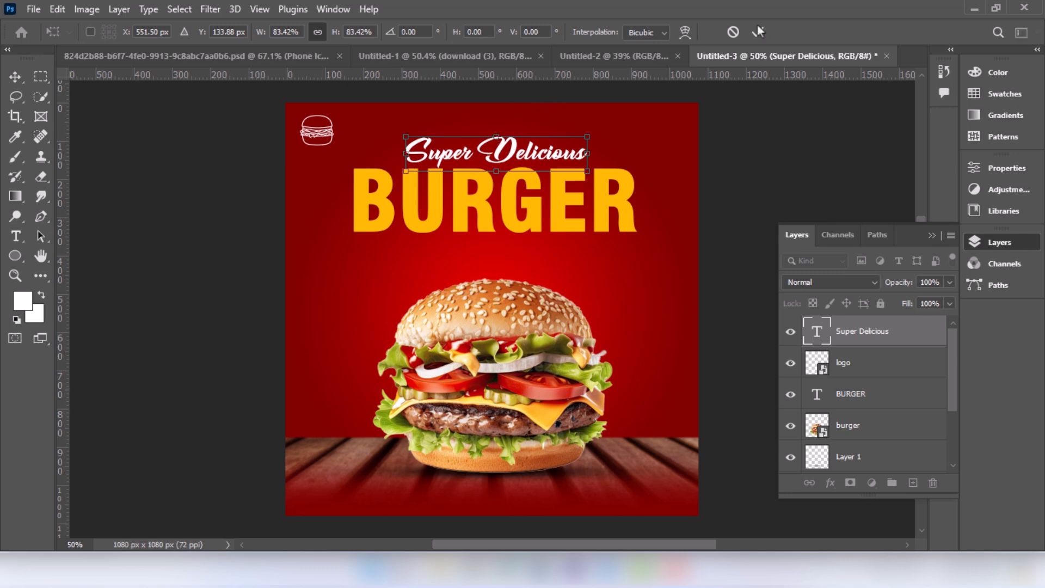
{"action": "left_click", "coordinate": [757, 31]}
{"action": "left_click", "coordinate": [214, 175]}
Set the Type tool to the Inter font at 12 pt
{"action": "left_click", "coordinate": [16, 237]}
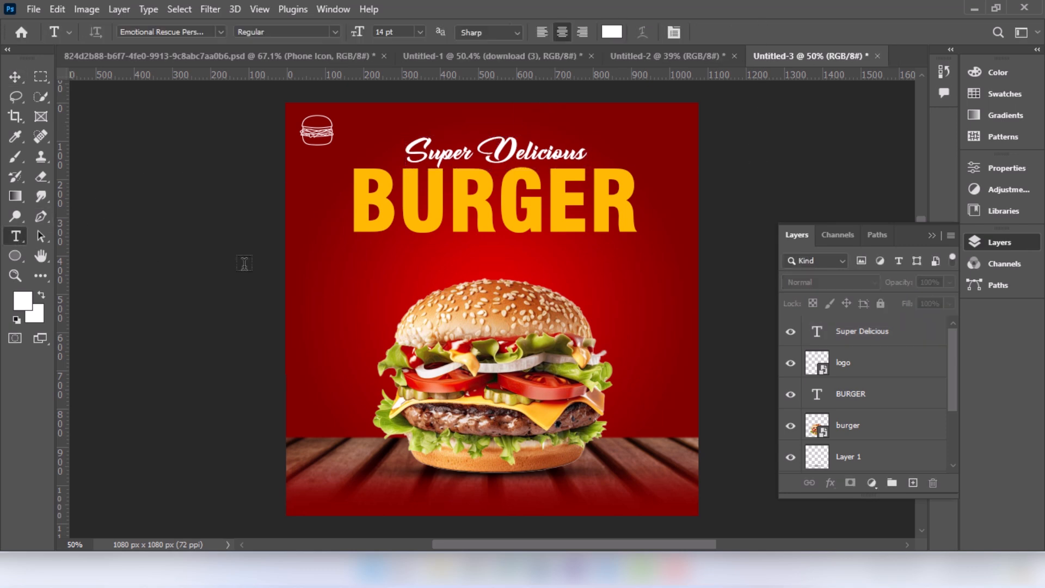
{"action": "left_click", "coordinate": [221, 31]}
{"action": "left_click", "coordinate": [303, 122]}
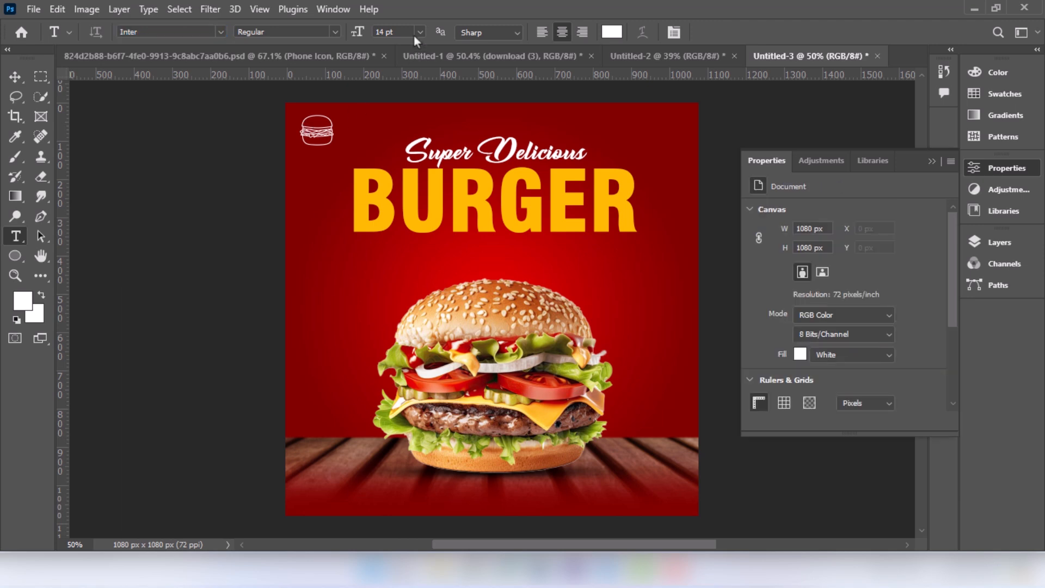
{"action": "left_click", "coordinate": [420, 31]}
{"action": "left_click", "coordinate": [401, 124]}
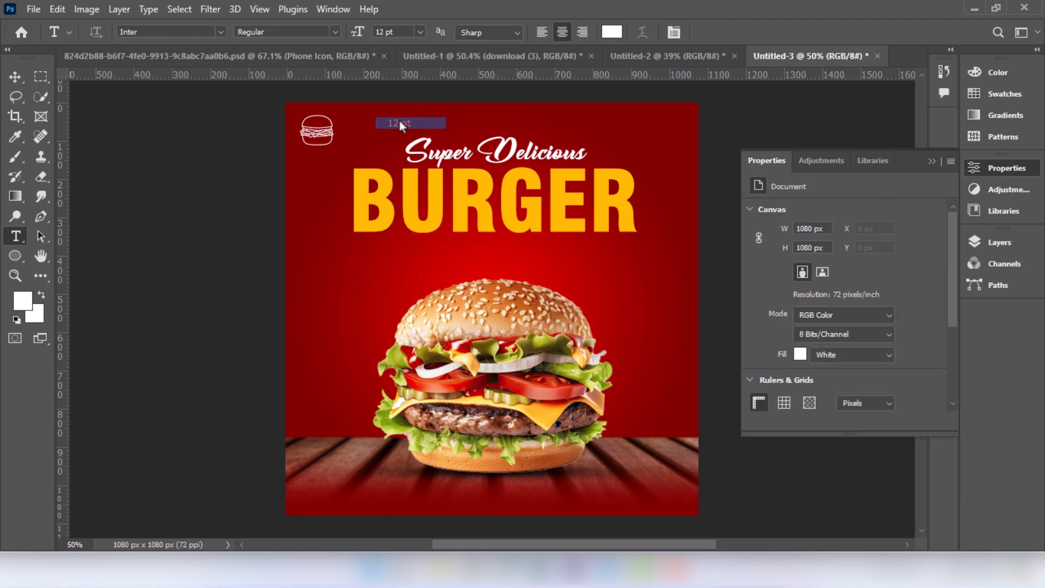
Add a title-wide paragraph box of Lorem ipsum placeholder text and place it directly beneath the BURGER title
{"action": "left_click_drag", "start_coordinate": [360, 261], "coordinate": [504, 282]}
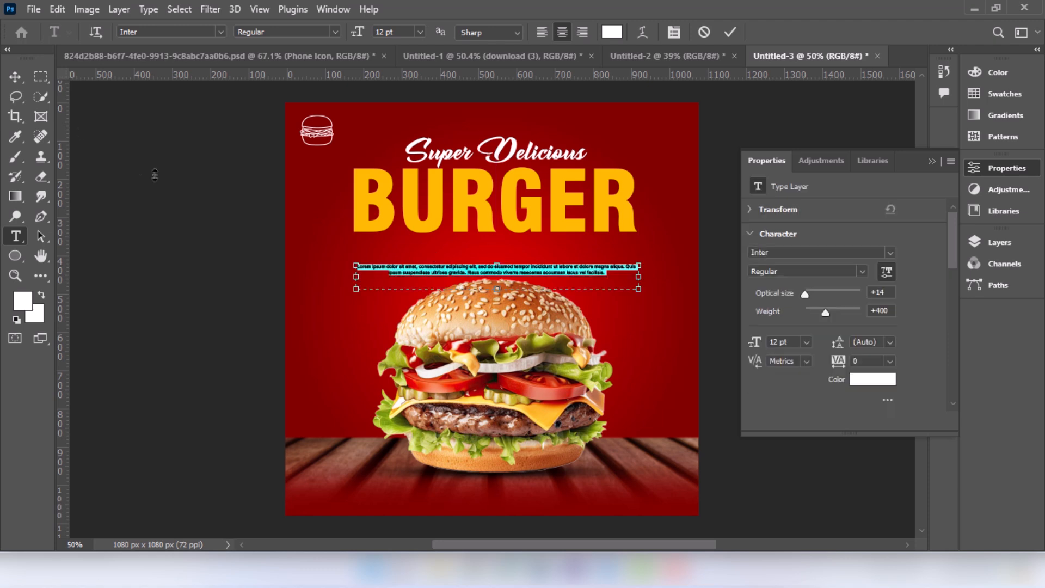
{"action": "left_click", "coordinate": [15, 77]}
{"action": "left_click_drag", "start_coordinate": [473, 275], "coordinate": [474, 254]}
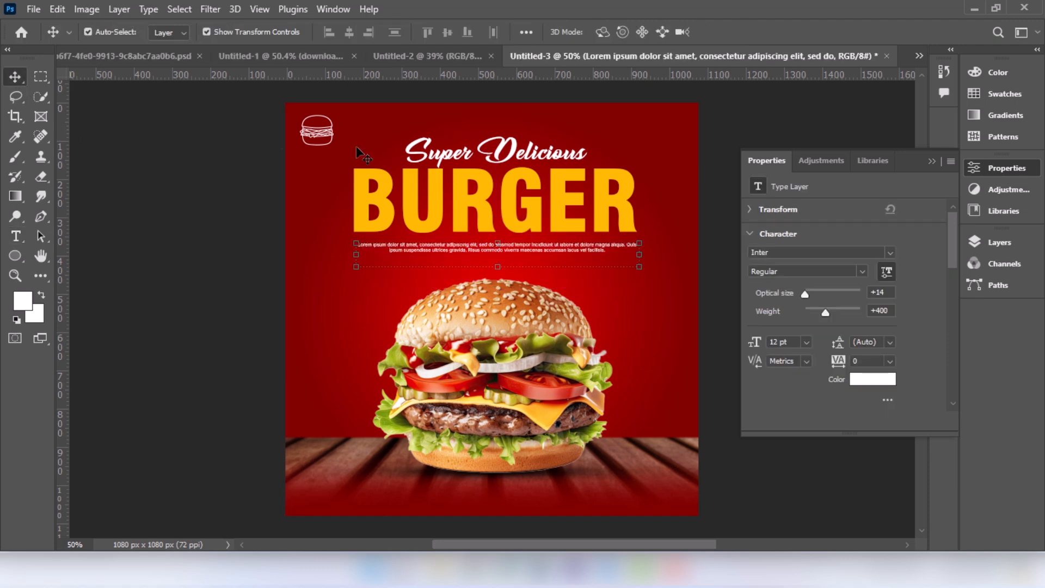
Set the placeholder paragraph's font weight to Medium and its size to 13 pt
{"action": "left_click", "coordinate": [862, 273]}
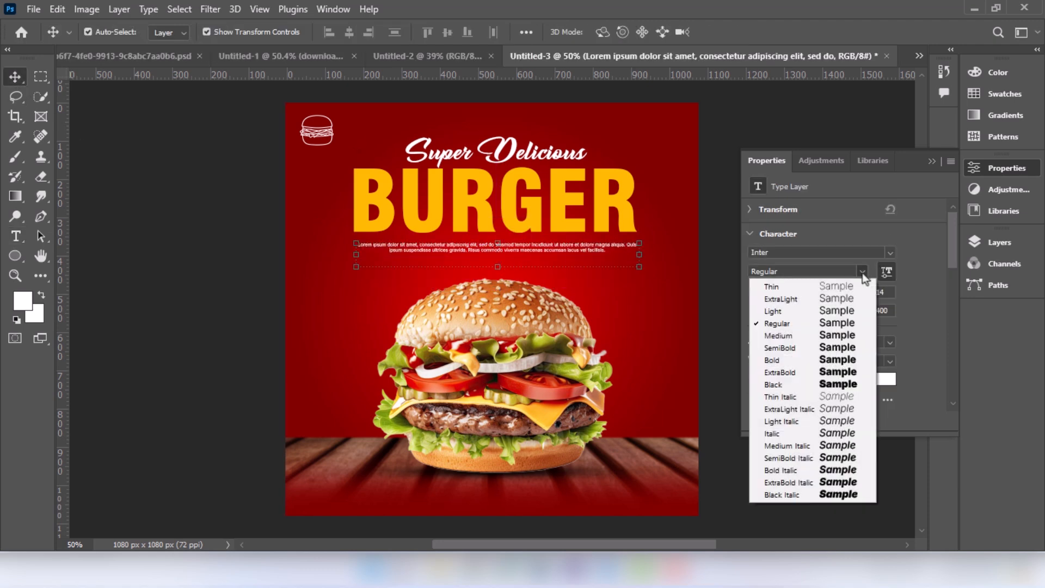
{"action": "left_click", "coordinate": [802, 334]}
{"action": "left_click", "coordinate": [234, 199]}
{"action": "scroll", "coordinate": [532, 253], "scroll_direction": "up", "scroll_amount": 2}
{"action": "left_click", "coordinate": [517, 254]}
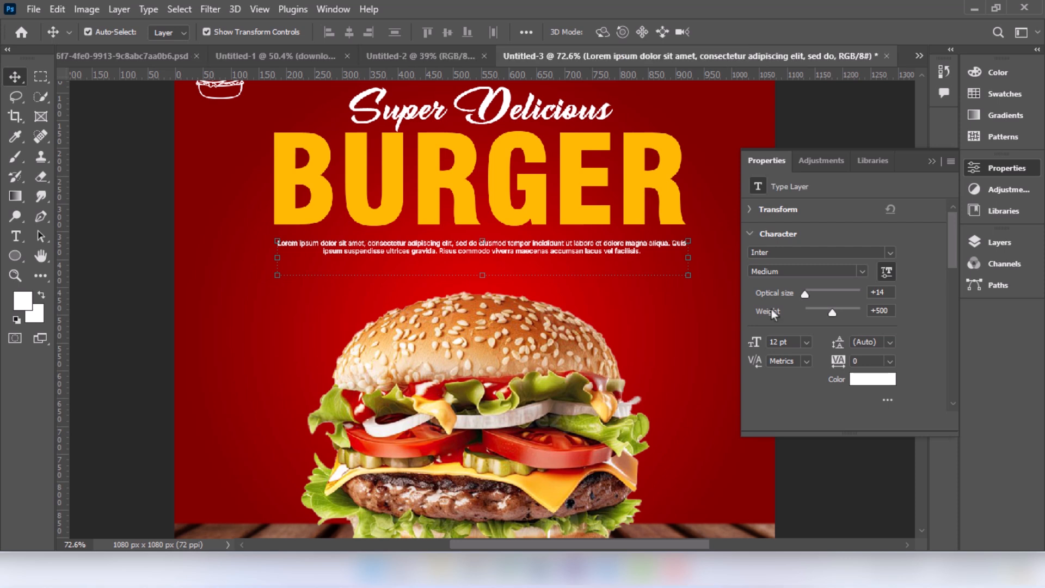
{"action": "left_click", "coordinate": [755, 342]}
{"action": "key", "text": "Up"}
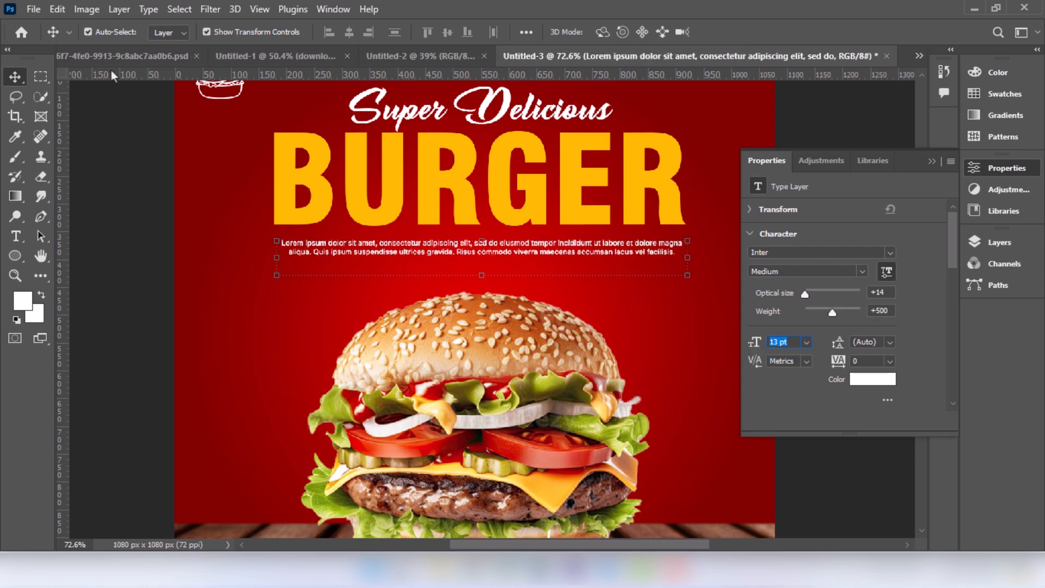
{"action": "left_click", "coordinate": [17, 76]}
{"action": "scroll", "coordinate": [556, 277], "scroll_direction": "down", "scroll_amount": 2}
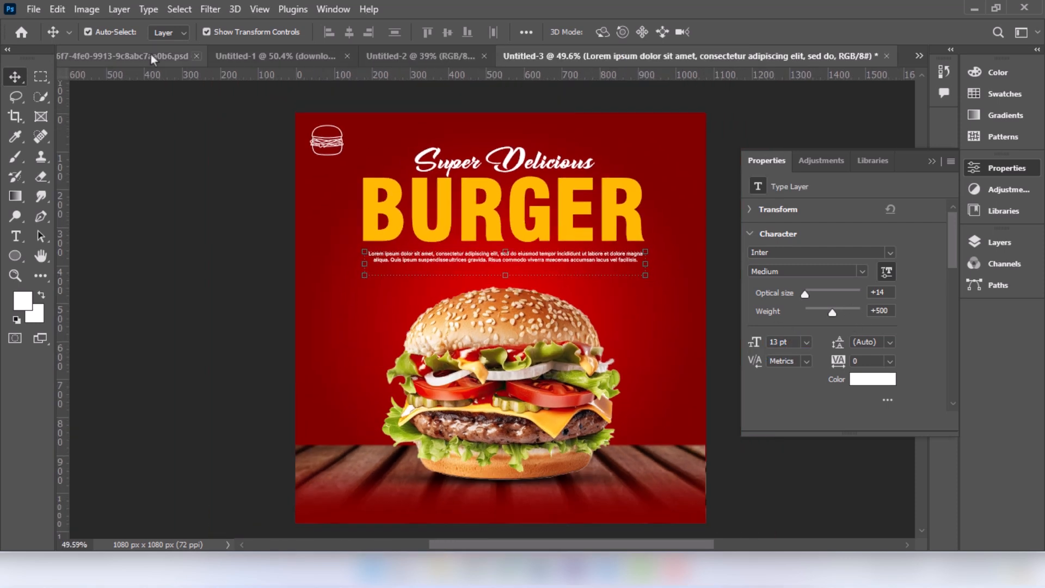
Select the tagline, title and paragraph together, shift them slightly down, and enlarge them a little above the burger
{"action": "left_click_drag", "start_coordinate": [477, 111], "coordinate": [524, 242]}
{"action": "key", "text": "shift+Down"}
{"action": "key", "text": "shift+Down"}
{"action": "key", "text": "shift+Down"}
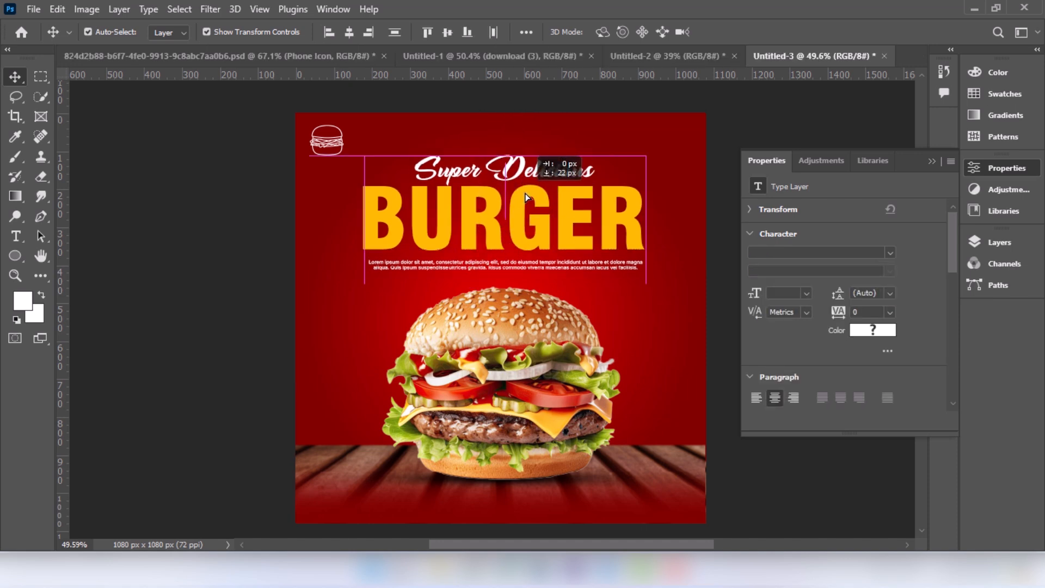
{"action": "left_click_drag", "start_coordinate": [505, 158], "coordinate": [509, 144]}
{"action": "key", "text": "Return"}
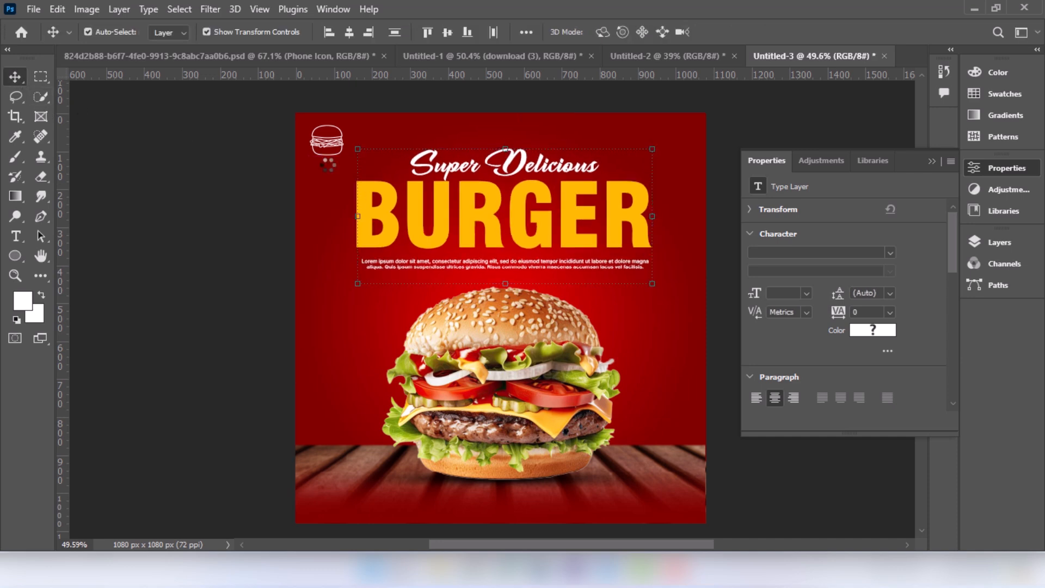
{"action": "key", "text": "Down"}
{"action": "key", "text": "Down"}
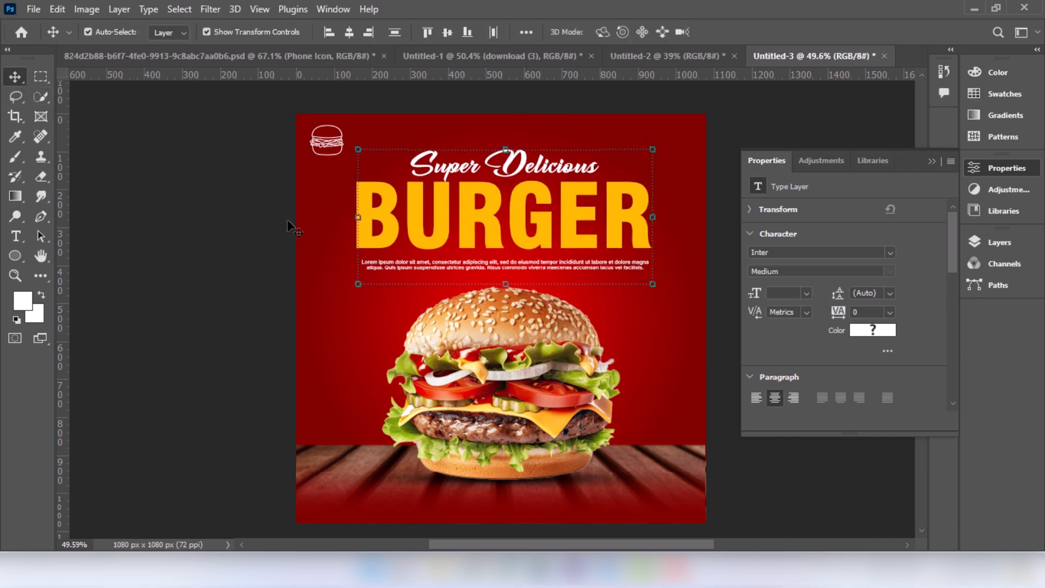
Move the placeholder paragraph slightly closer to the BURGER title
{"action": "left_click", "coordinate": [259, 212]}
{"action": "scroll", "coordinate": [408, 240], "scroll_direction": "down", "scroll_amount": 1}
{"action": "left_click", "coordinate": [478, 260]}
{"action": "mouse_move", "coordinate": [497, 257]}
{"action": "left_mouse_down"}
{"action": "mouse_move", "coordinate": [481, 245]}
{"action": "mouse_move", "coordinate": [490, 246]}
{"action": "left_mouse_up"}
{"action": "left_click", "coordinate": [226, 279]}
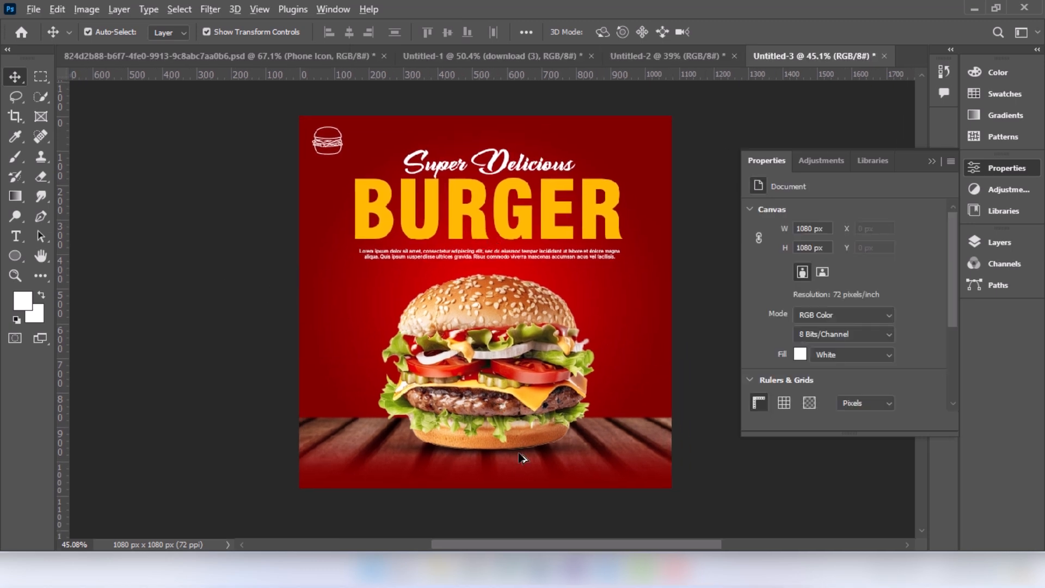
Draw an orange-yellow filled rectangle about 366 by 74 px on the planks beneath the burger
{"action": "scroll", "coordinate": [498, 474], "scroll_direction": "up", "scroll_amount": 3}
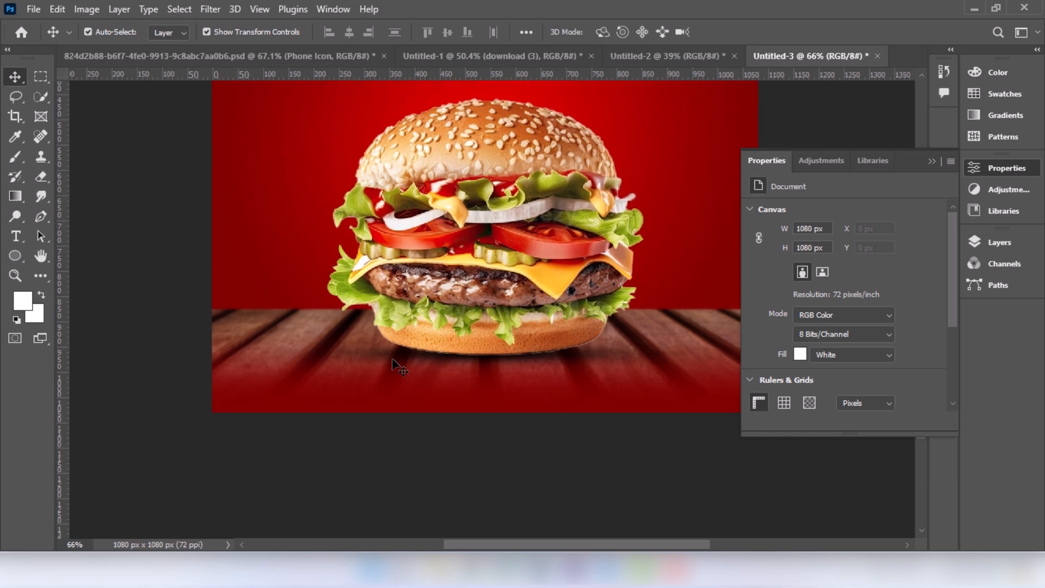
{"action": "right_click", "coordinate": [22, 256]}
{"action": "left_click", "coordinate": [82, 251]}
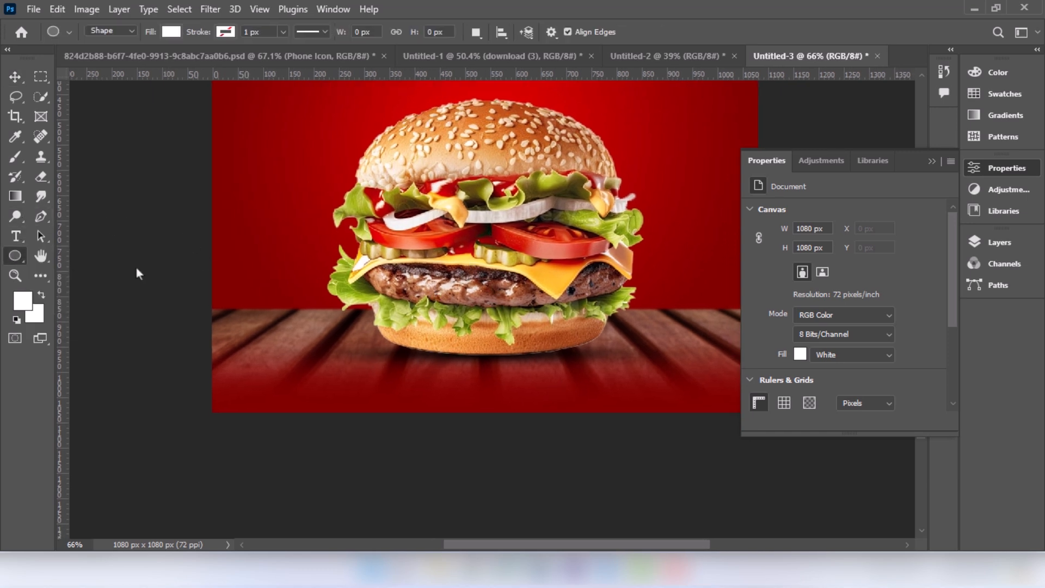
{"action": "left_click", "coordinate": [168, 33]}
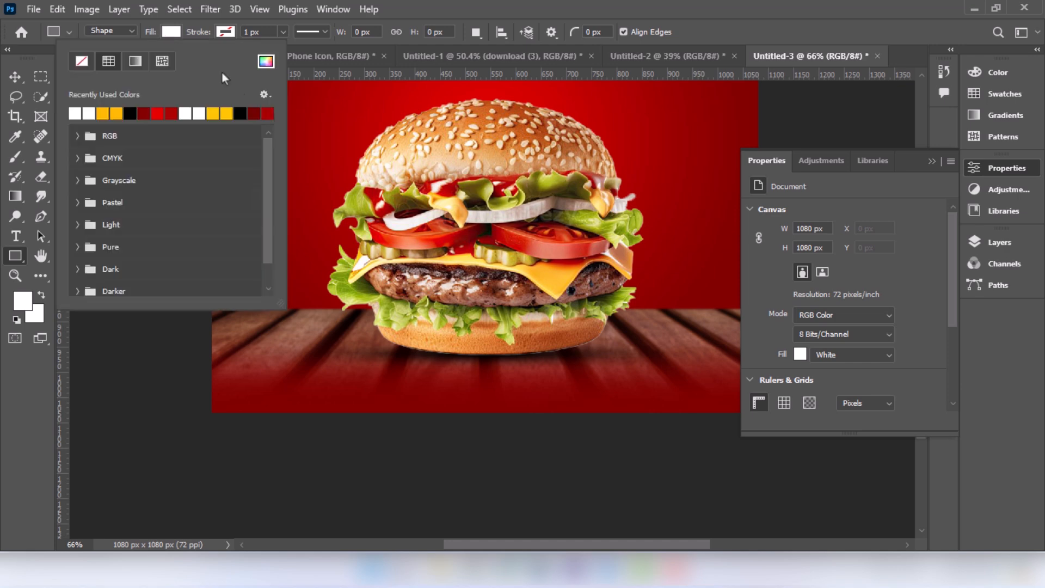
{"action": "left_click", "coordinate": [111, 113]}
{"action": "left_click", "coordinate": [27, 369]}
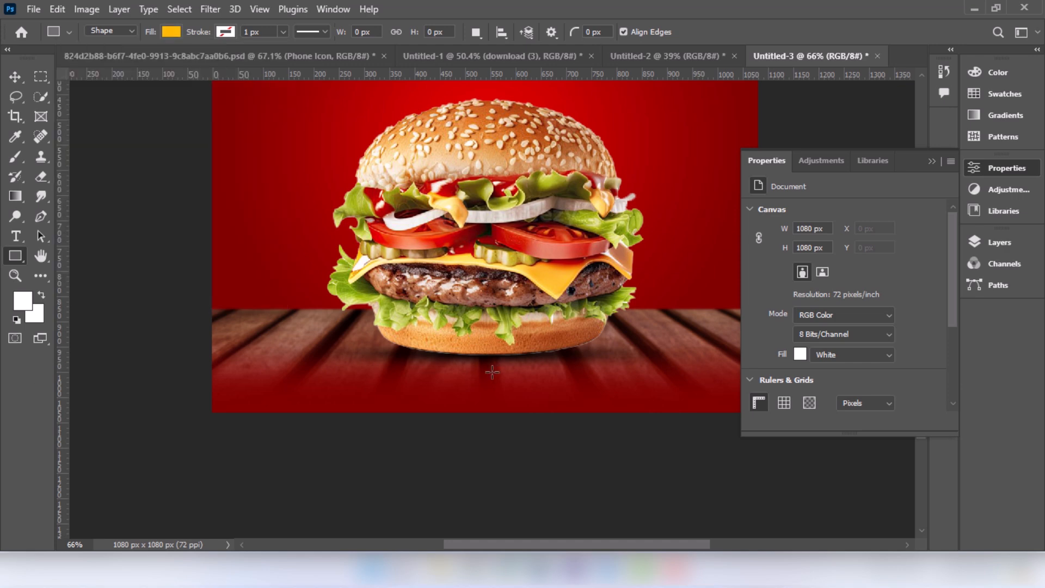
{"action": "left_click_drag", "start_coordinate": [428, 371], "coordinate": [613, 407]}
Resize the orange-yellow rectangle to about 291 by 65 px beneath the burger and round its corners to 32.5 px
{"action": "left_click", "coordinate": [14, 76]}
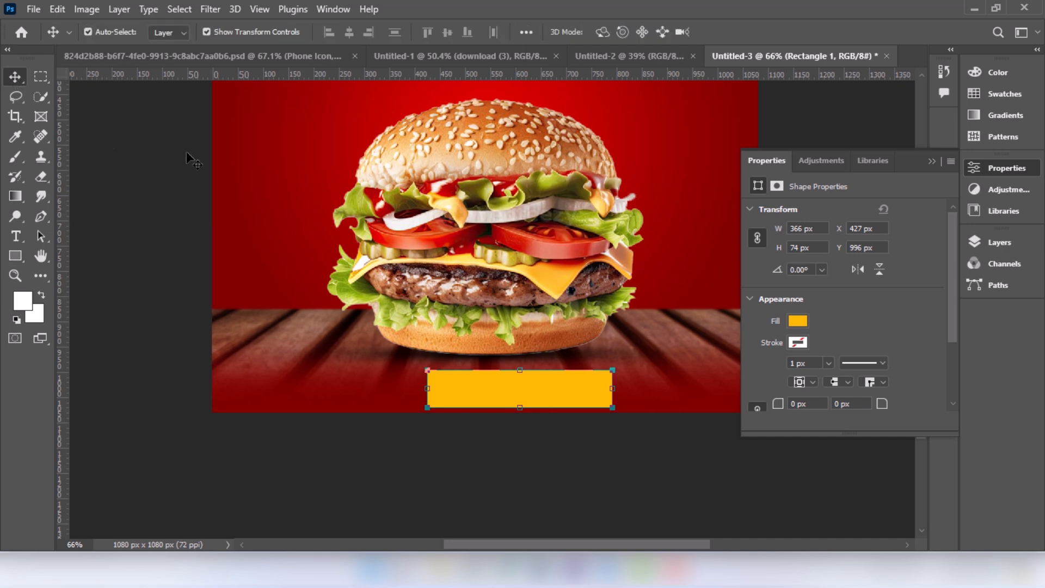
{"action": "left_click_drag", "start_coordinate": [564, 394], "coordinate": [491, 405]}
{"action": "key", "text": "ctrl+t"}
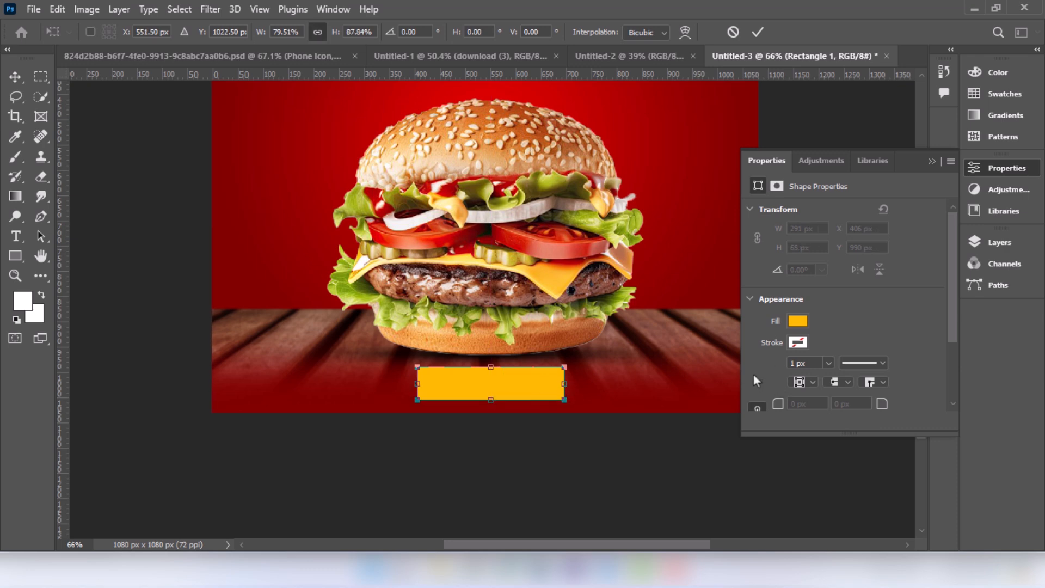
{"action": "scroll", "coordinate": [754, 376], "scroll_direction": "down", "scroll_amount": 1}
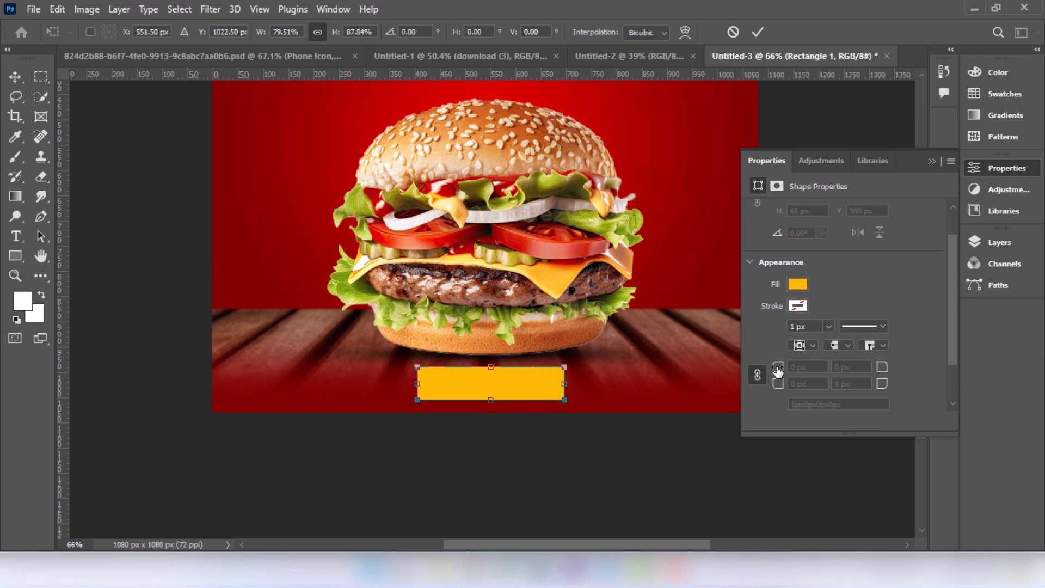
{"action": "left_click", "coordinate": [758, 33]}
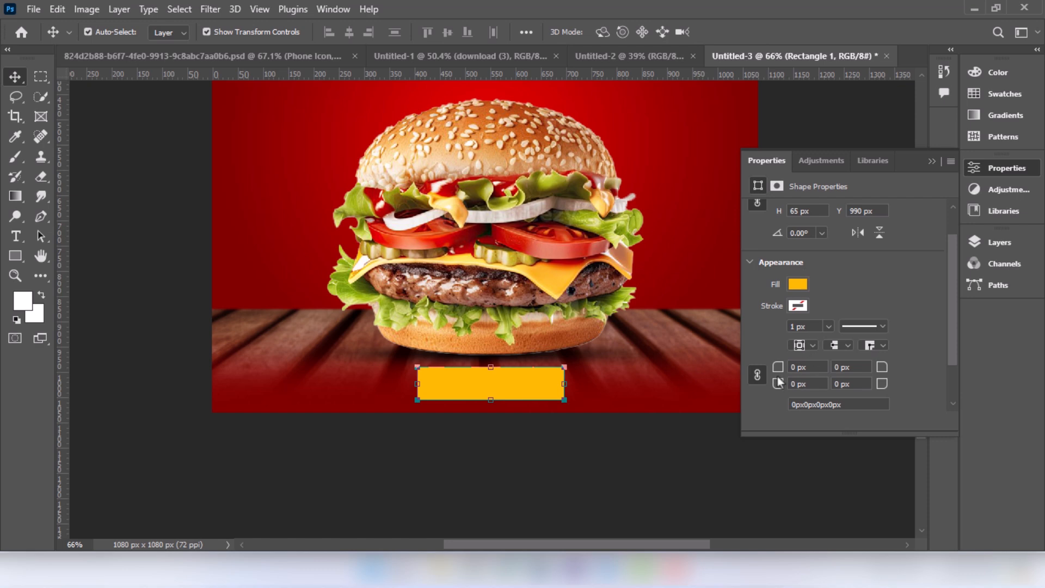
{"action": "left_click_drag", "start_coordinate": [779, 371], "coordinate": [809, 372]}
{"action": "left_click", "coordinate": [148, 175]}
Add the text "Book Now" on the rounded button in black (000000) Inter Medium at 13 pt
{"action": "left_click", "coordinate": [16, 236]}
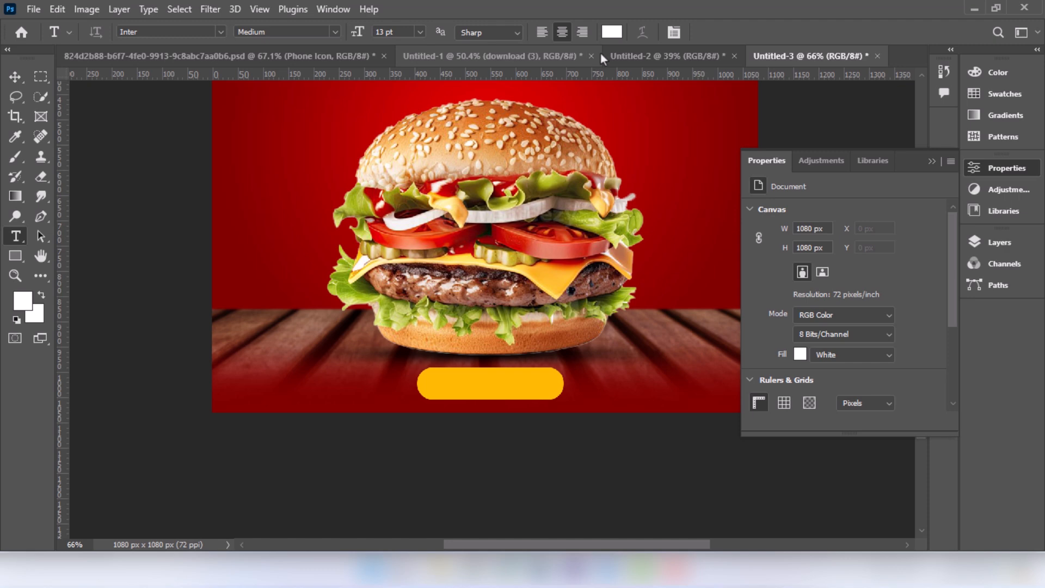
{"action": "left_click", "coordinate": [610, 31]}
{"action": "type", "text": "000000"}
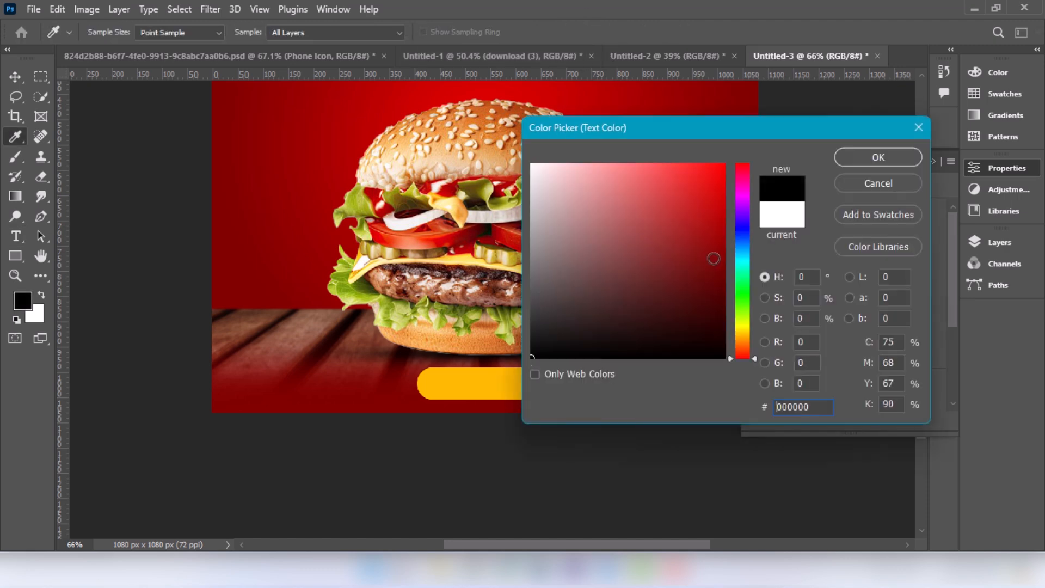
{"action": "left_click", "coordinate": [878, 157]}
{"action": "left_click", "coordinate": [444, 387]}
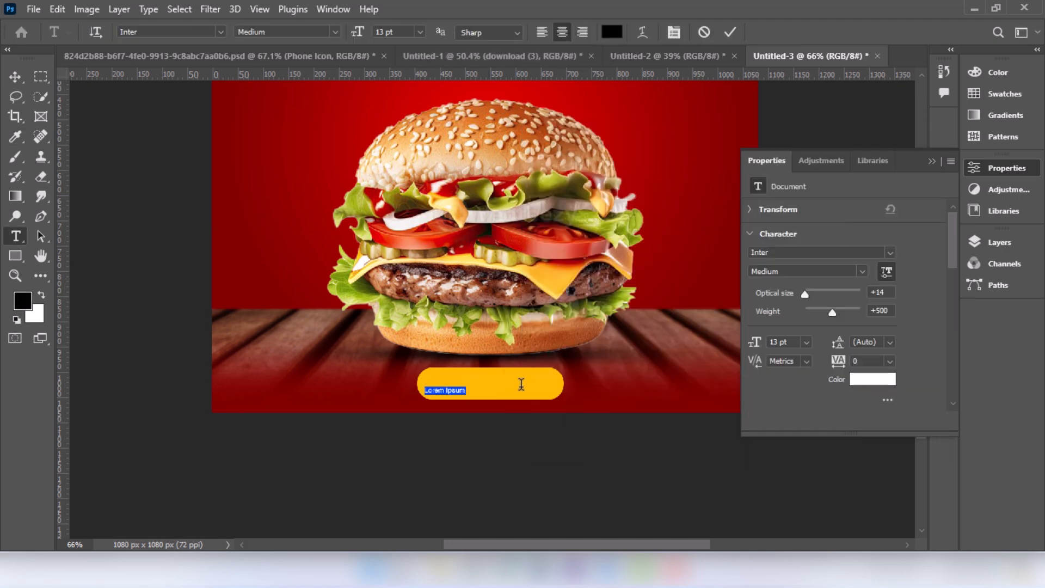
{"action": "type", "text": "O"}
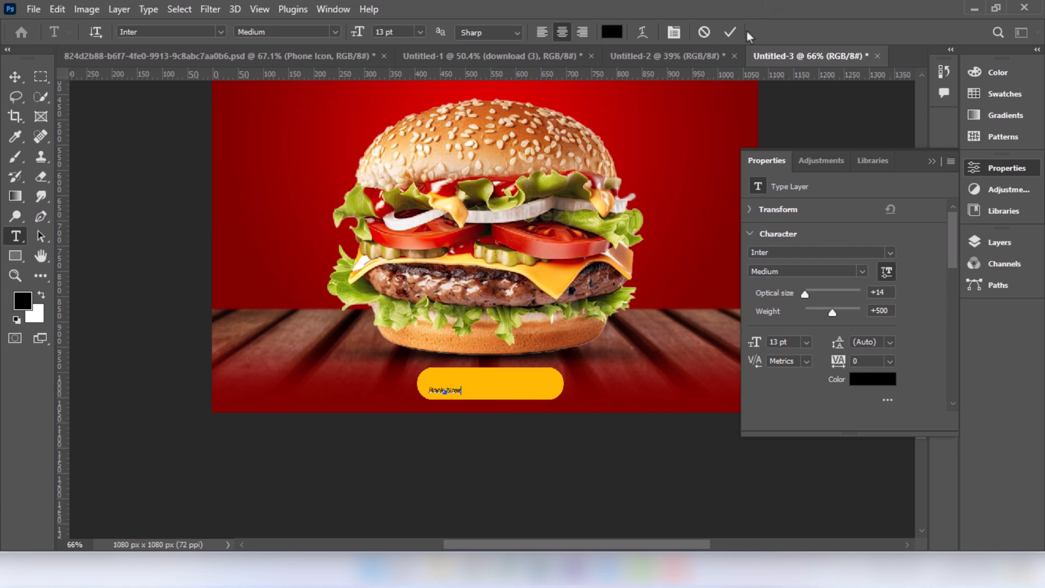
{"action": "left_click", "coordinate": [15, 76]}
Enlarge the Book Now label to about 43.75 pt within the button and make it Bold
{"action": "left_click_drag", "start_coordinate": [469, 390], "coordinate": [509, 387]}
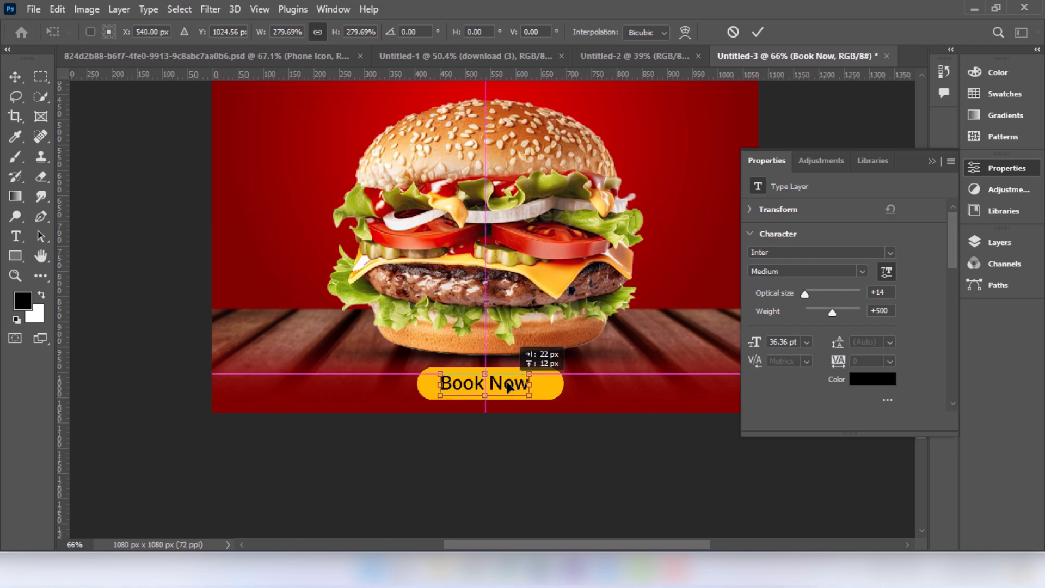
{"action": "left_click", "coordinate": [758, 31]}
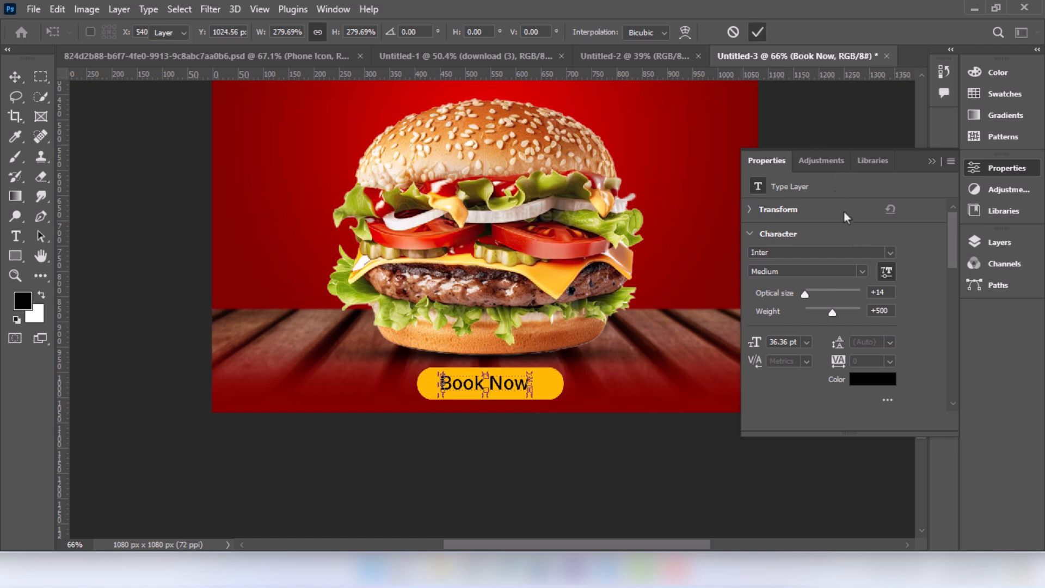
{"action": "left_click", "coordinate": [859, 272]}
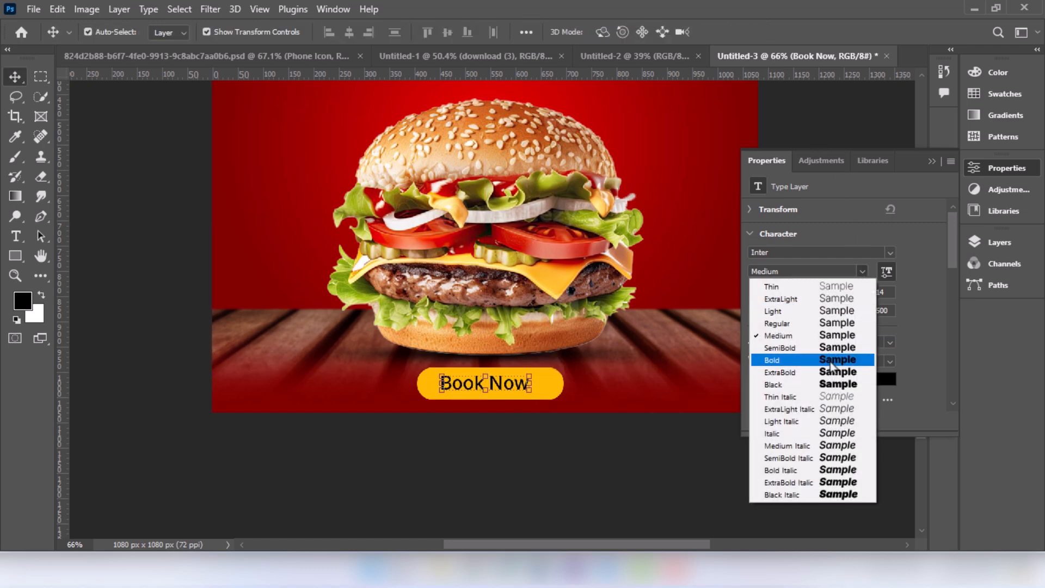
{"action": "left_click", "coordinate": [773, 357]}
{"action": "left_click_drag", "start_coordinate": [533, 383], "coordinate": [548, 384]}
{"action": "left_click", "coordinate": [756, 34]}
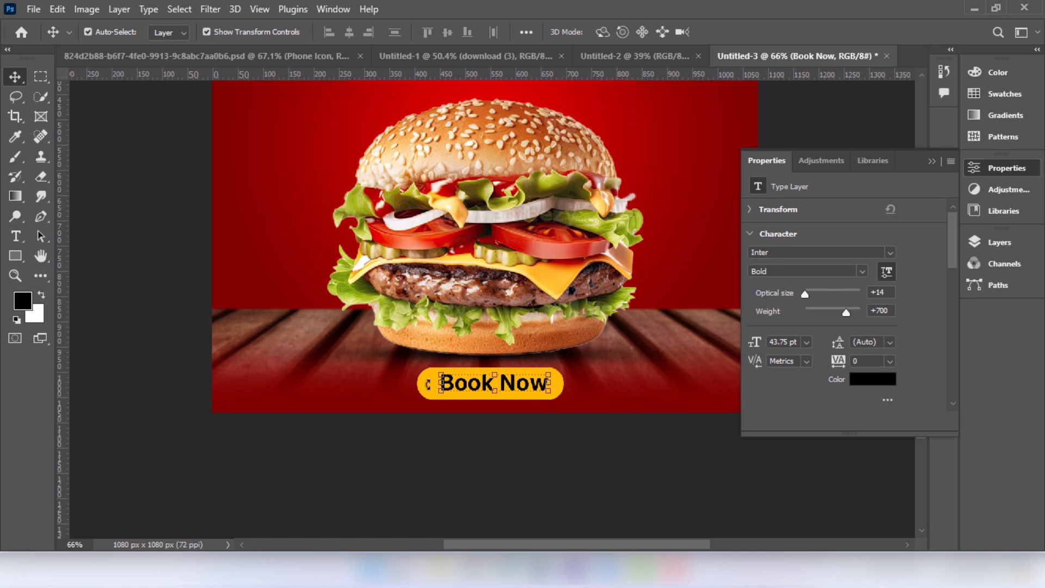
Align the Book Now label and its button by vertical centers and shift both slightly down
{"action": "left_click", "coordinate": [422, 390]}
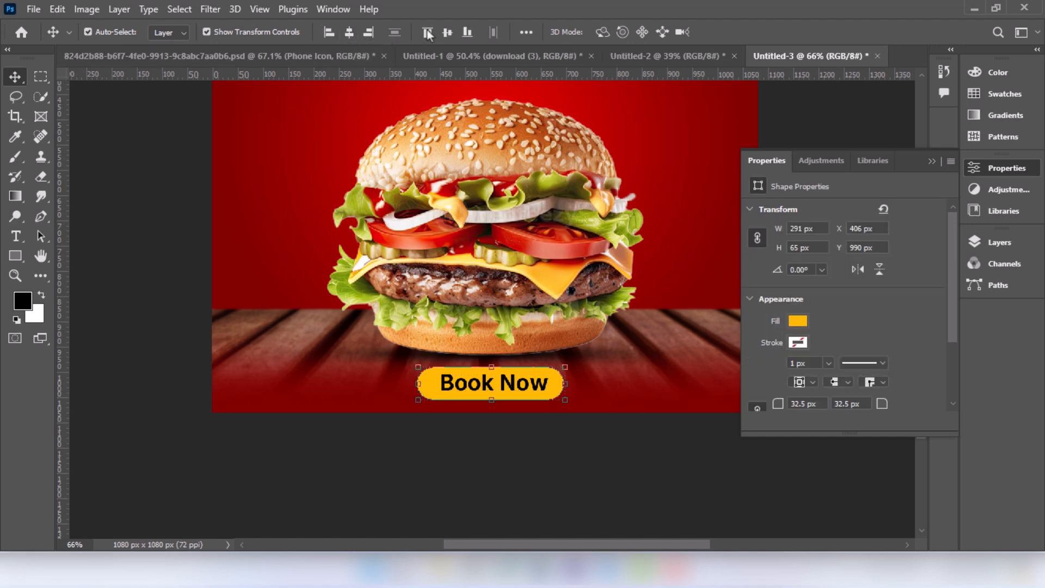
{"action": "left_click", "coordinate": [447, 31]}
{"action": "left_click_drag", "start_coordinate": [488, 388], "coordinate": [508, 382]}
{"action": "left_click", "coordinate": [506, 441]}
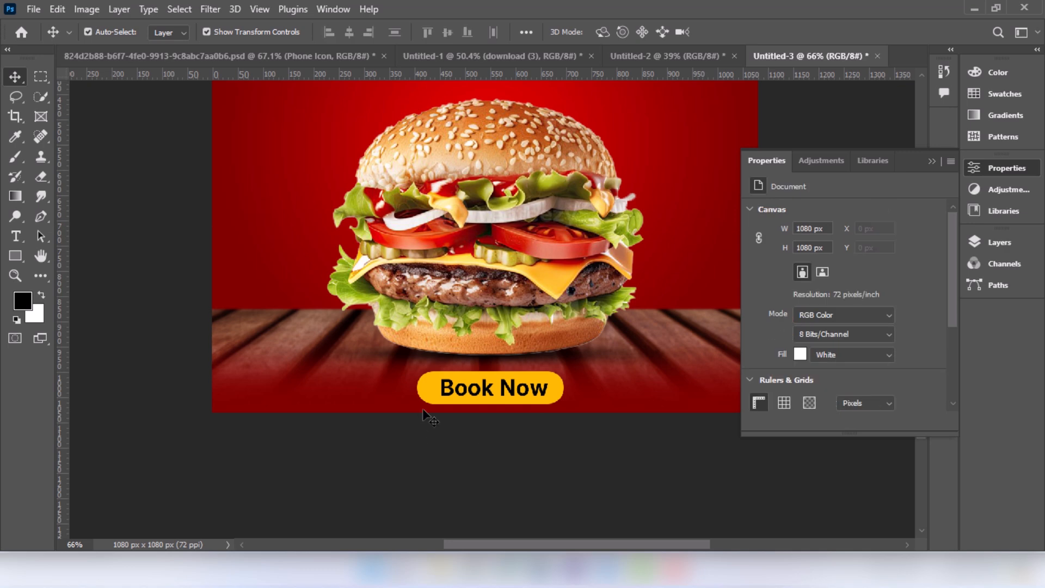
Scale the button and its label down together to a button size of about 269 by 60 px and nudge them up
{"action": "scroll", "coordinate": [433, 370], "scroll_direction": "down", "scroll_amount": 1}
{"action": "left_click", "coordinate": [453, 389]}
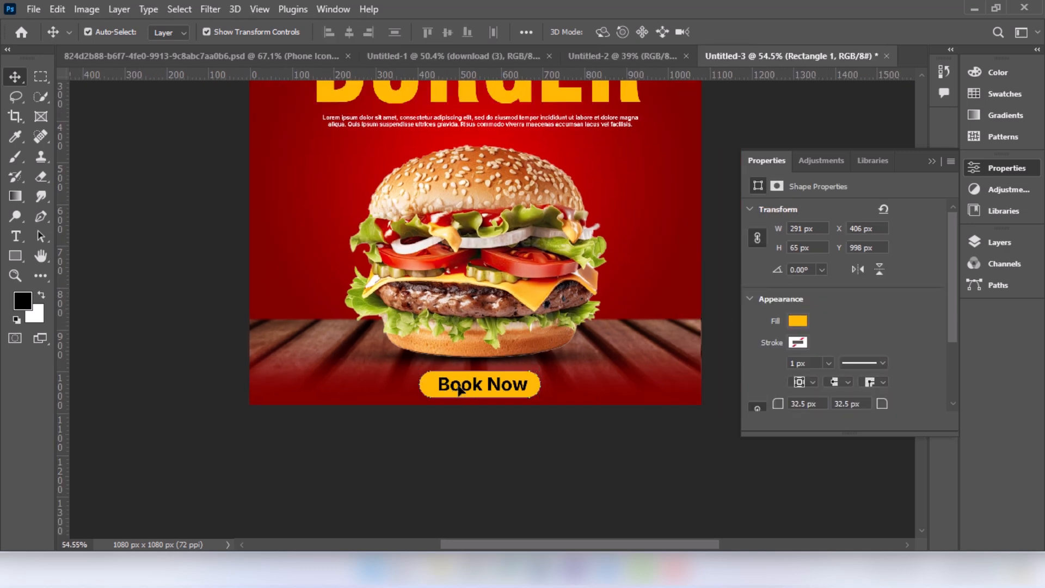
{"action": "left_click_drag", "start_coordinate": [480, 372], "coordinate": [481, 375]}
{"action": "left_click", "coordinate": [756, 34]}
{"action": "key", "text": "Up"}
{"action": "key", "text": "Up"}
{"action": "key", "text": "Up"}
{"action": "key", "text": "Up"}
{"action": "key", "text": "Up"}
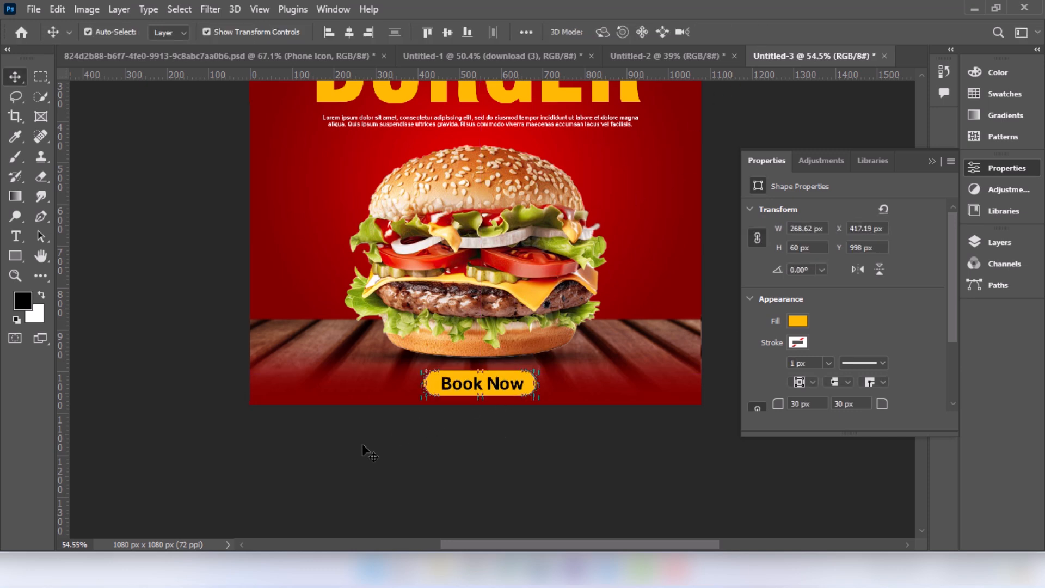
{"action": "left_click", "coordinate": [369, 452]}
Add the text "Call For More" in white (ffffff) near the poster's lower-left corner, beside the button
{"action": "scroll", "coordinate": [407, 380], "scroll_direction": "up", "scroll_amount": 5}
{"action": "left_click_drag", "start_coordinate": [378, 359], "coordinate": [387, 376]}
{"action": "left_click", "coordinate": [398, 425]}
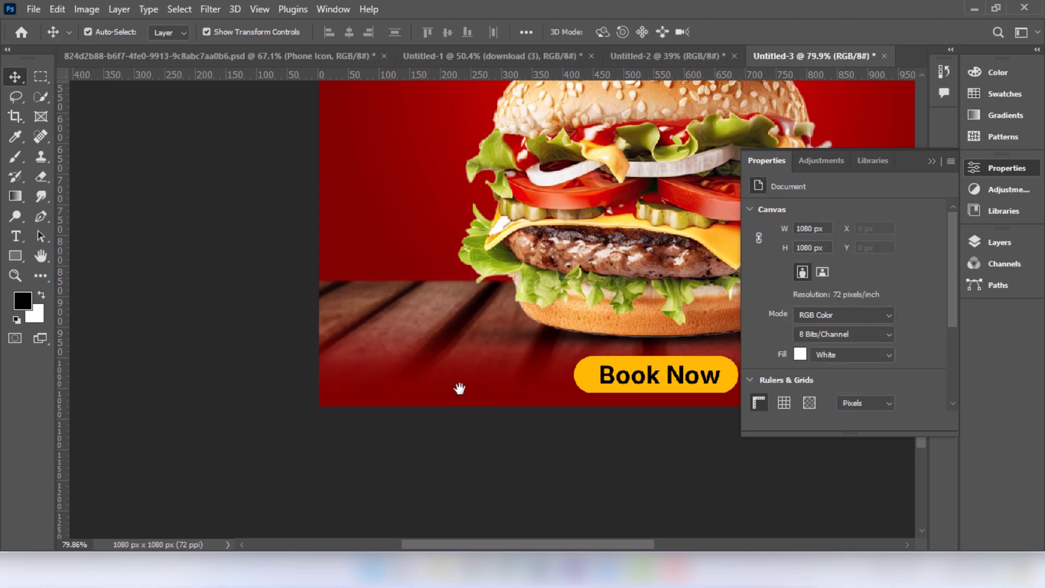
{"action": "left_click_drag", "start_coordinate": [467, 387], "coordinate": [429, 399]}
{"action": "key", "text": "t"}
{"action": "left_click", "coordinate": [352, 386]}
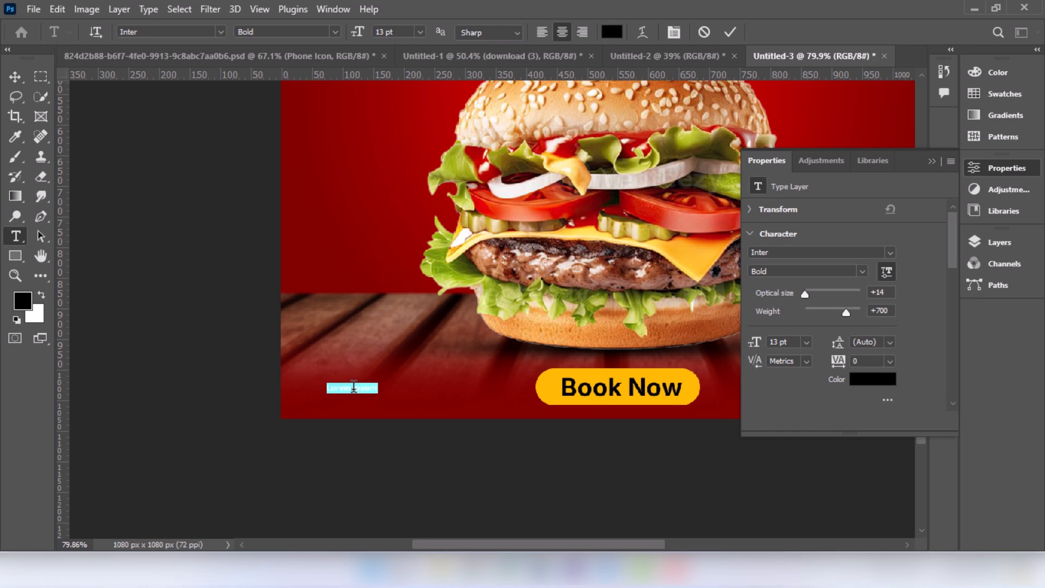
{"action": "key", "text": "BackSpace"}
{"action": "left_click", "coordinate": [17, 77]}
{"action": "left_click", "coordinate": [894, 385]}
{"action": "type", "text": "ffffff"}
{"action": "key", "text": "Return"}
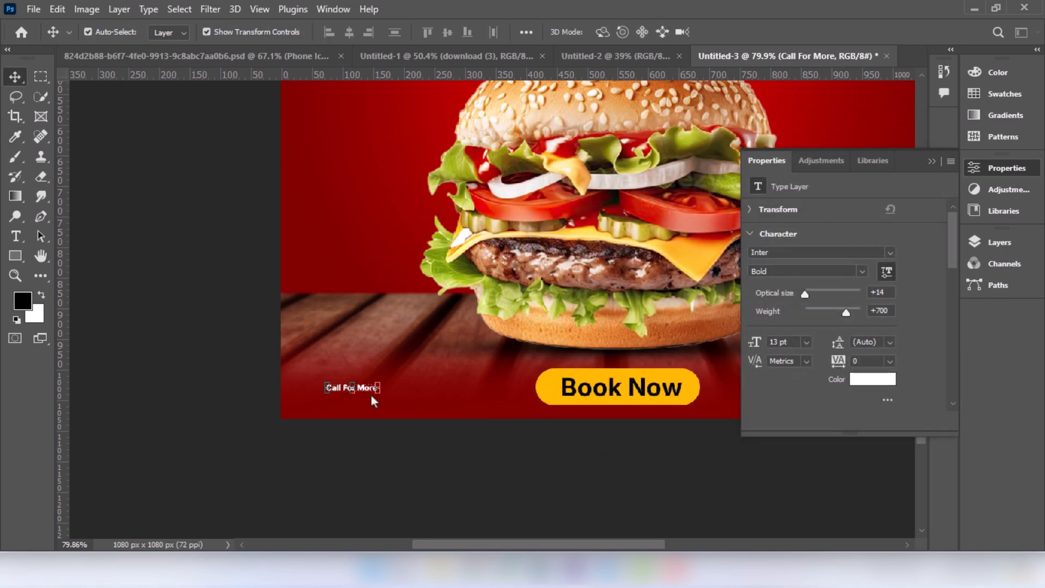
Set the Call For More text to SemiBold at 15 pt and move it slightly up and closer to the button
{"action": "key", "text": "Return"}
{"action": "left_click", "coordinate": [862, 271]}
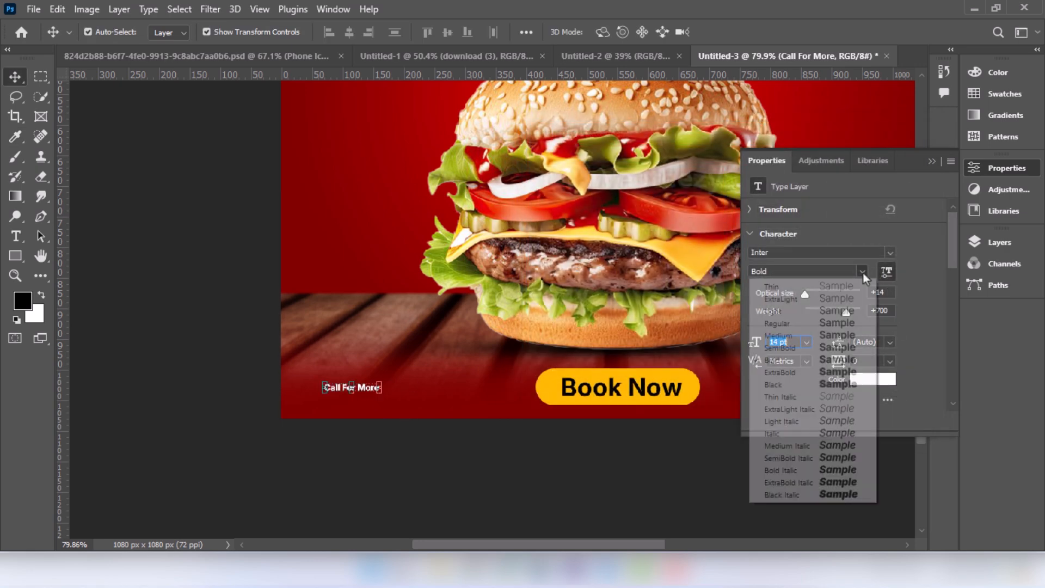
{"action": "left_click", "coordinate": [762, 349]}
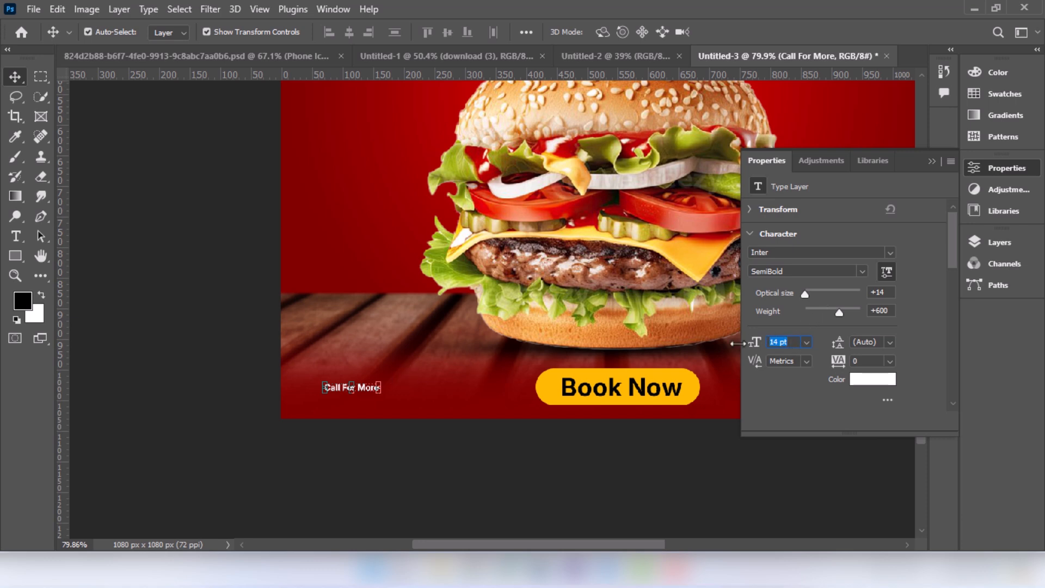
{"action": "left_click_drag", "start_coordinate": [360, 393], "coordinate": [404, 383]}
{"action": "key", "text": "ctrl+z"}
{"action": "key", "text": "ctrl+t"}
{"action": "left_click", "coordinate": [759, 33]}
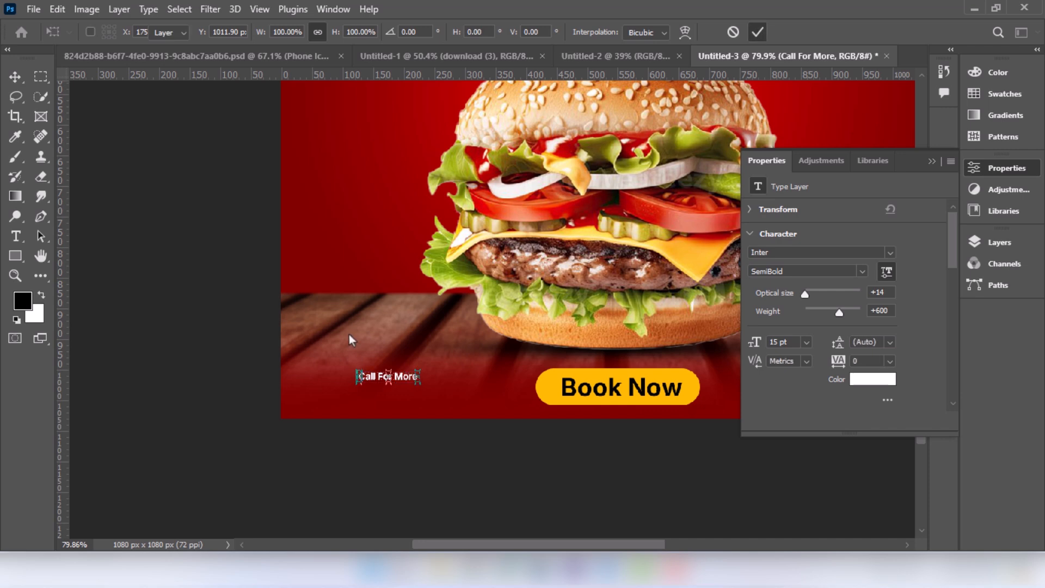
Duplicate the Call For More text directly beneath the original and nudge the copy up to tighten the spacing
{"action": "scroll", "coordinate": [409, 380], "scroll_direction": "up", "scroll_amount": 4}
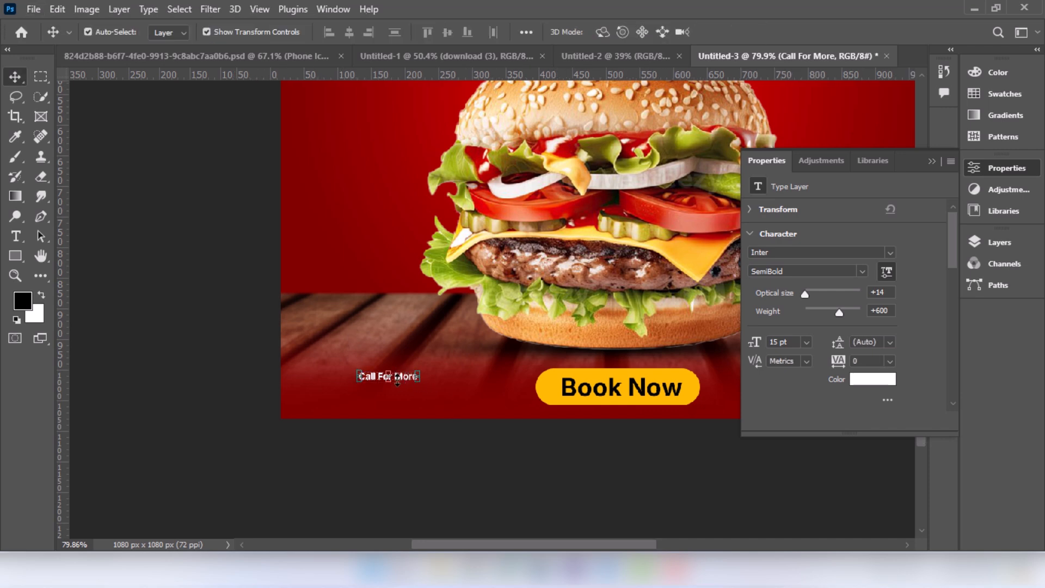
{"action": "left_click_drag", "start_coordinate": [432, 375], "coordinate": [433, 409], "text": "alt"}
{"action": "key", "text": "Up"}
{"action": "key", "text": "Up"}
{"action": "key", "text": "Up"}
{"action": "key", "text": "Up"}
{"action": "key", "text": "Up"}
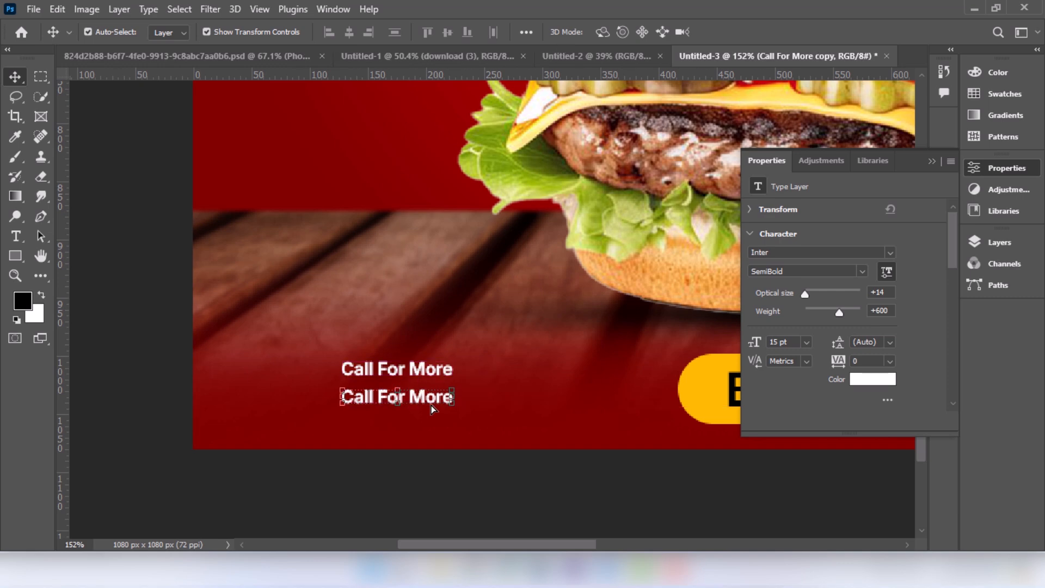
Replace the duplicated text line with the contact phone number
{"action": "left_click", "coordinate": [16, 236]}
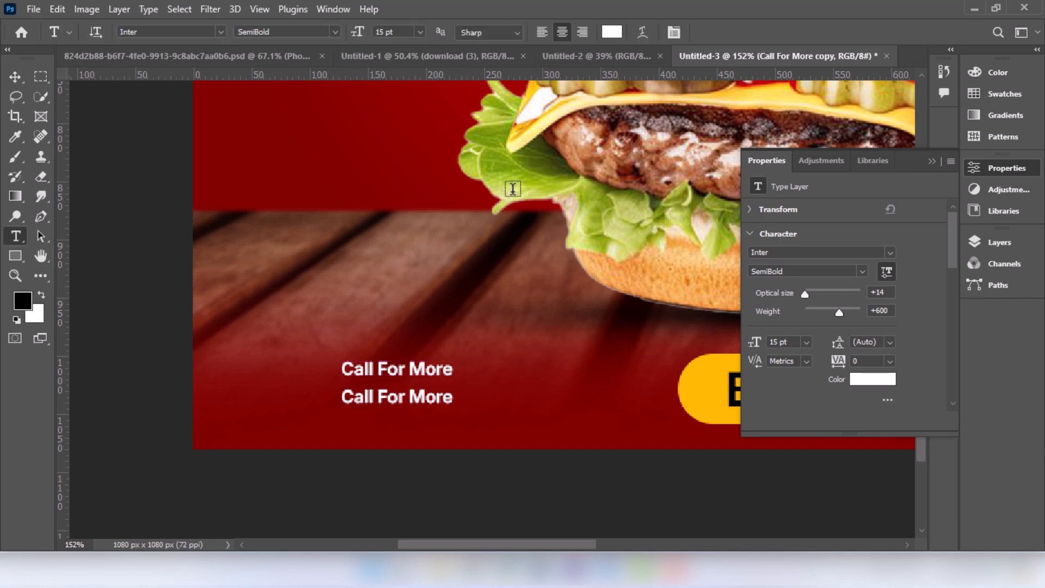
{"action": "left_click_drag", "start_coordinate": [450, 400], "coordinate": [341, 398]}
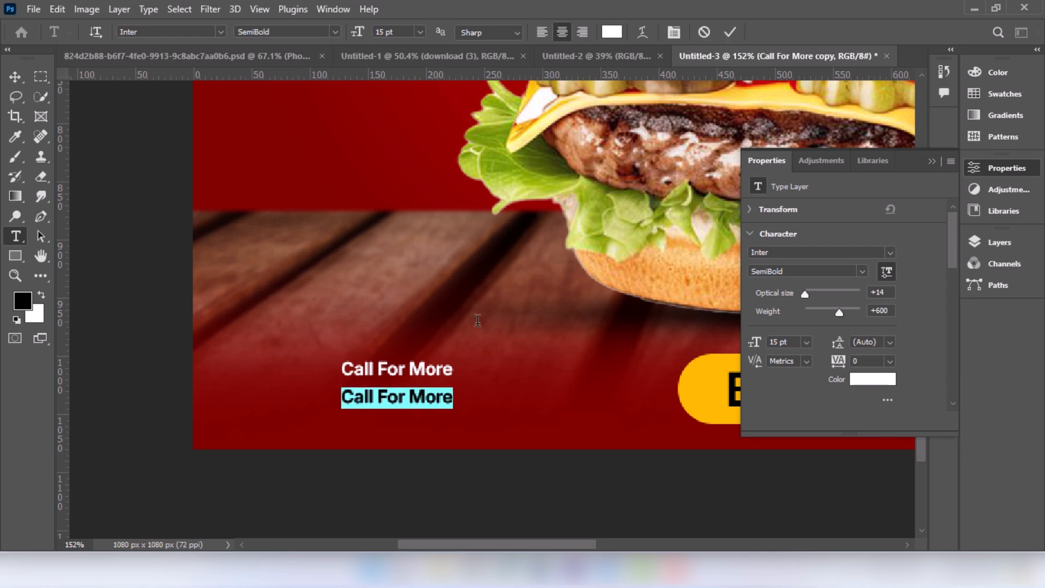
{"action": "key", "text": "BackSpace"}
{"action": "type", "text": "+91"}
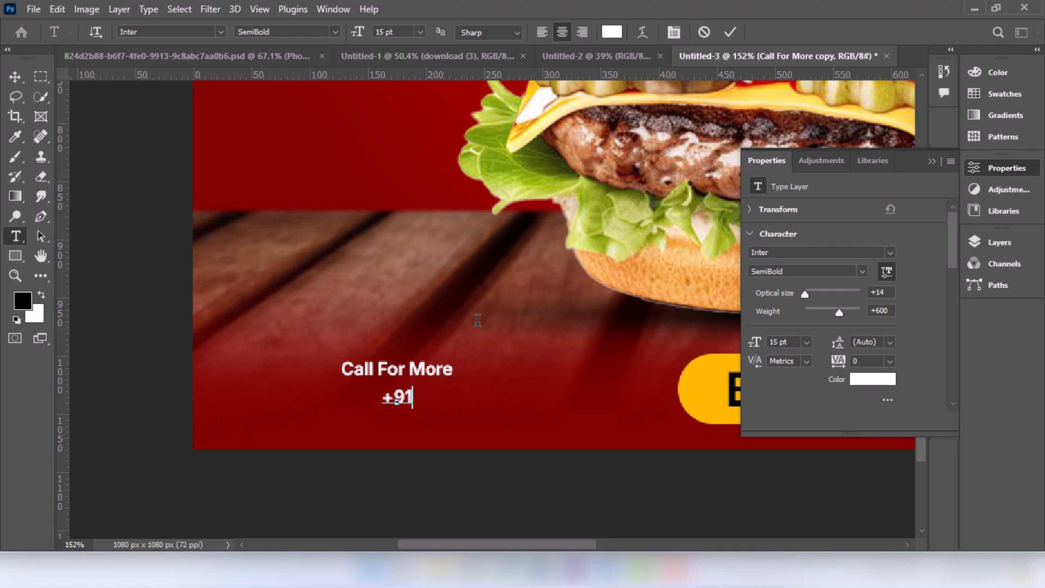
{"action": "type", "text": "2 123 "}
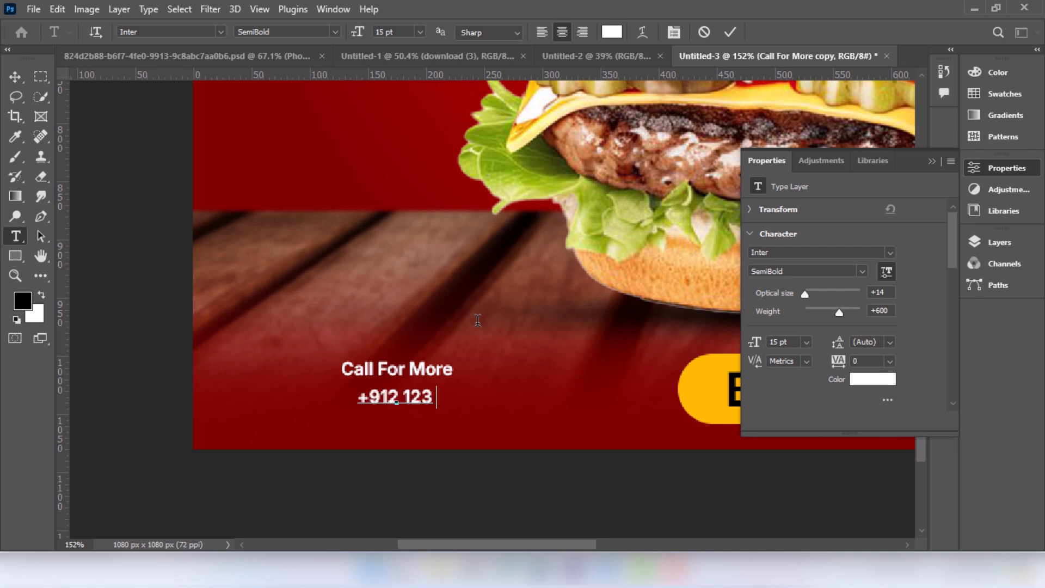
{"action": "type", "text": "456 7890"}
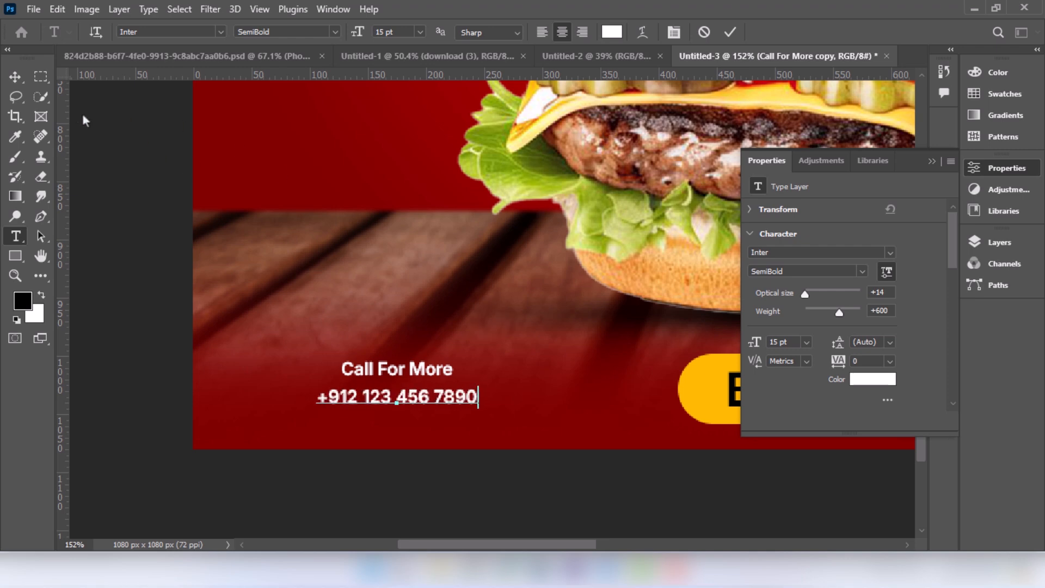
{"action": "left_click", "coordinate": [14, 76]}
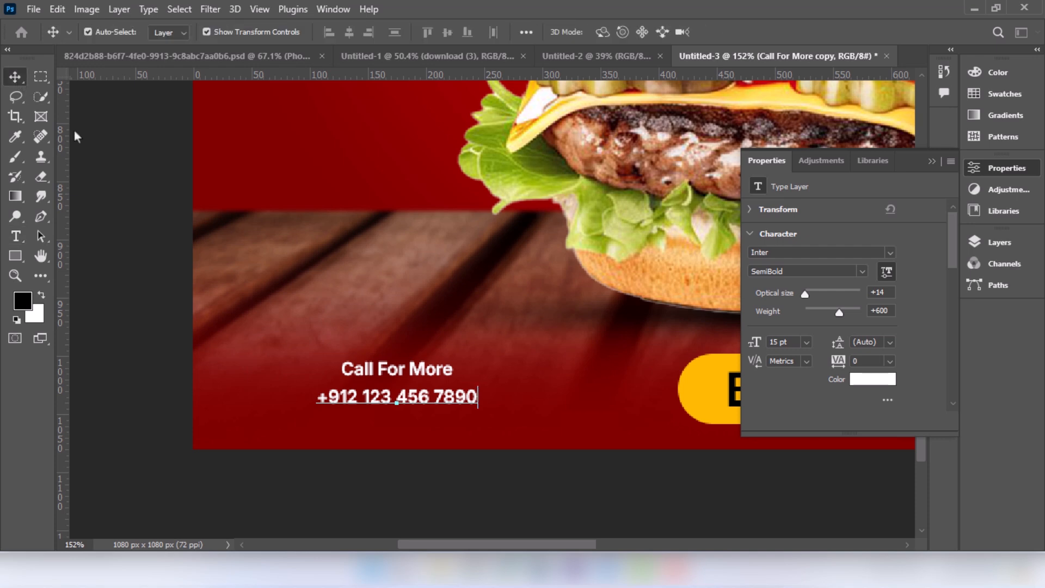
Line up the left edge of the phone number with the Call For More text above it
{"action": "mouse_move", "coordinate": [420, 401]}
{"action": "left_mouse_down"}
{"action": "mouse_move", "coordinate": [443, 400]}
{"action": "mouse_move", "coordinate": [425, 386]}
{"action": "left_mouse_up"}
{"action": "left_click", "coordinate": [433, 375], "text": "shift"}
{"action": "left_click", "coordinate": [163, 336]}
Place whats-app.png as an embedded image, scale it to 76.60%, and move the icon above the contact text
{"action": "scroll", "coordinate": [245, 291], "scroll_direction": "down", "scroll_amount": 3}
{"action": "left_click", "coordinate": [34, 9]}
{"action": "left_click", "coordinate": [82, 299]}
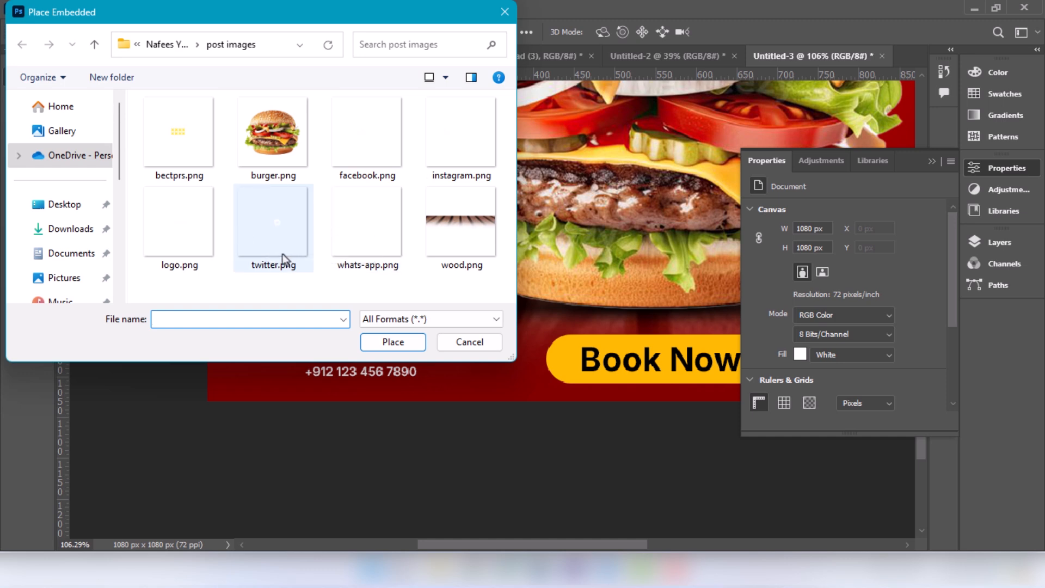
{"action": "left_click", "coordinate": [373, 242]}
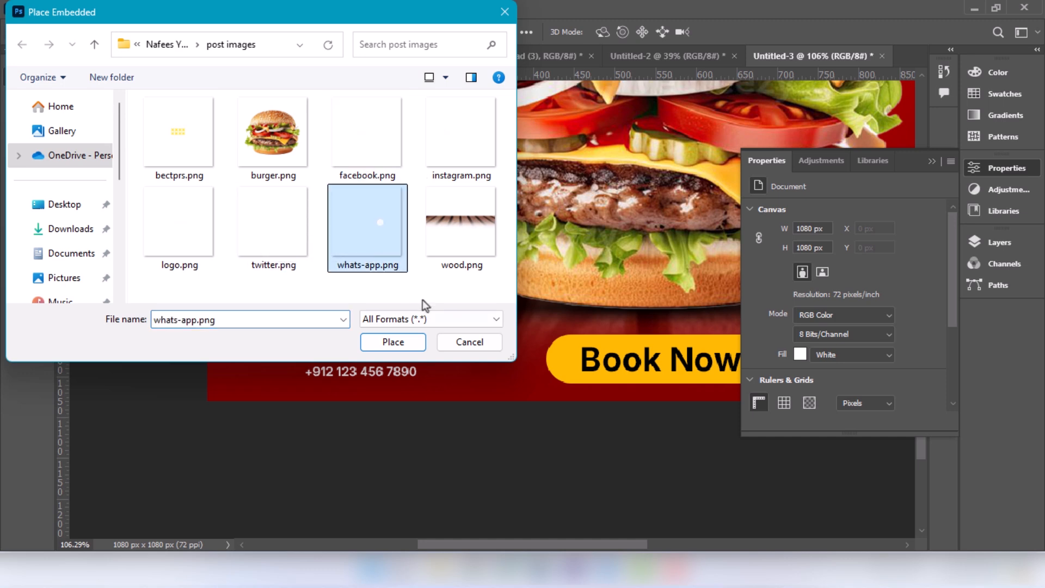
{"action": "left_click", "coordinate": [417, 342]}
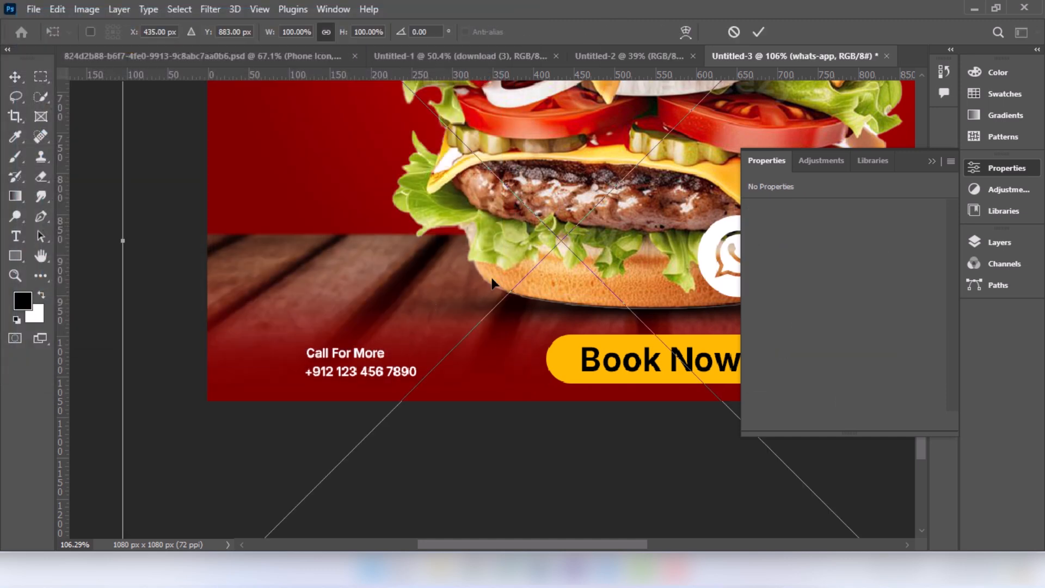
{"action": "left_click_drag", "start_coordinate": [116, 249], "coordinate": [326, 247]}
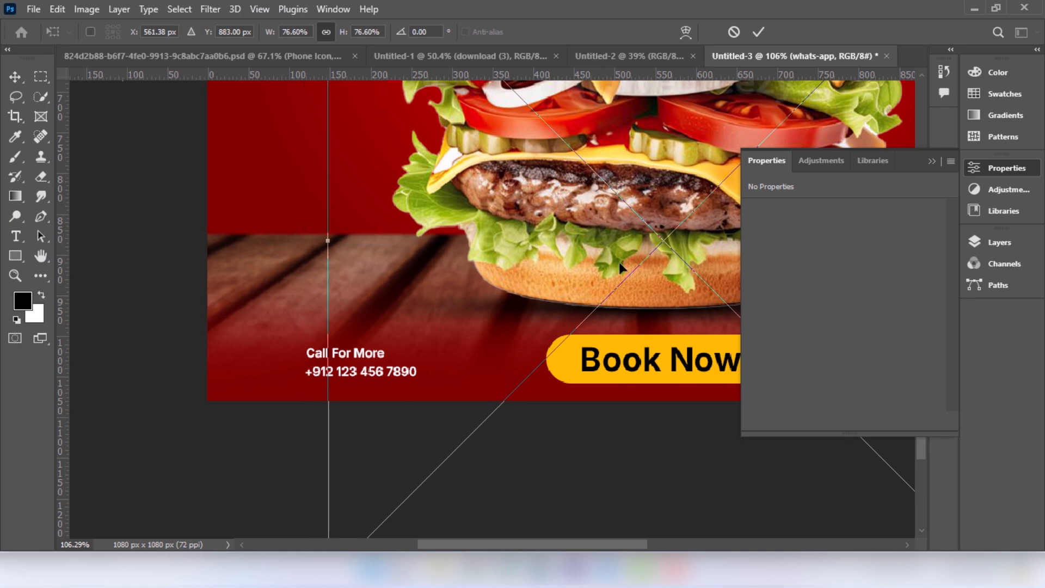
{"action": "left_click_drag", "start_coordinate": [659, 242], "coordinate": [333, 250]}
{"action": "key", "text": "Return"}
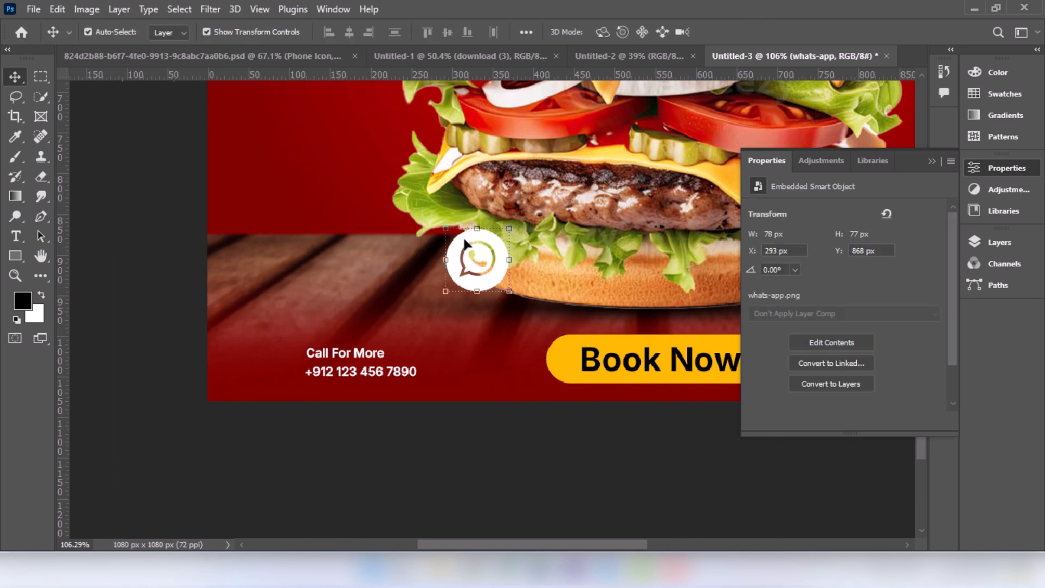
Scale the WhatsApp icon down to 34 px wide and position it just left of the two-line contact text
{"action": "left_click_drag", "start_coordinate": [493, 279], "coordinate": [270, 372]}
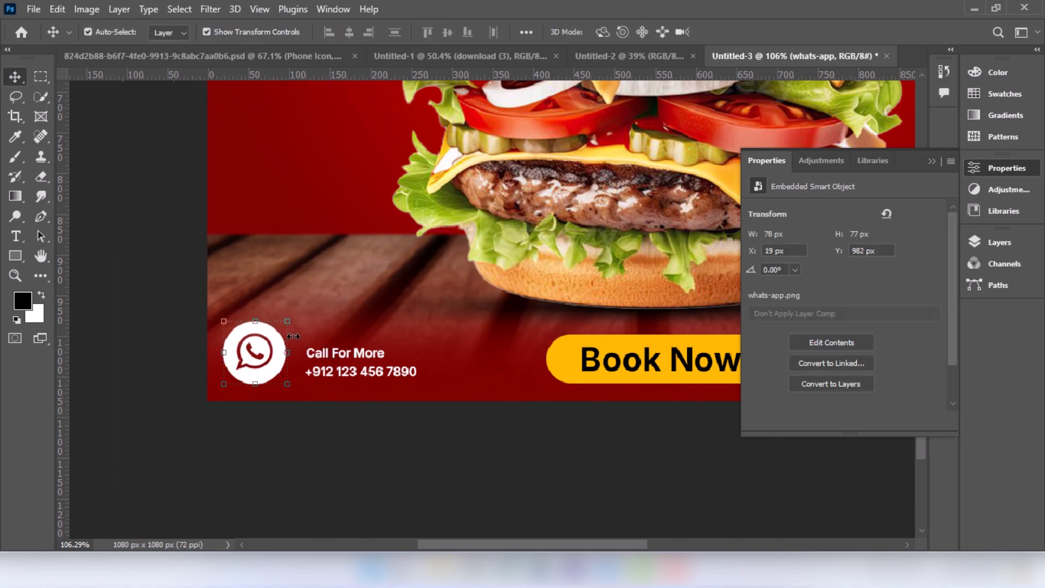
{"action": "left_click_drag", "start_coordinate": [253, 324], "coordinate": [337, 360]}
{"action": "left_click_drag", "start_coordinate": [96, 329], "coordinate": [343, 285]}
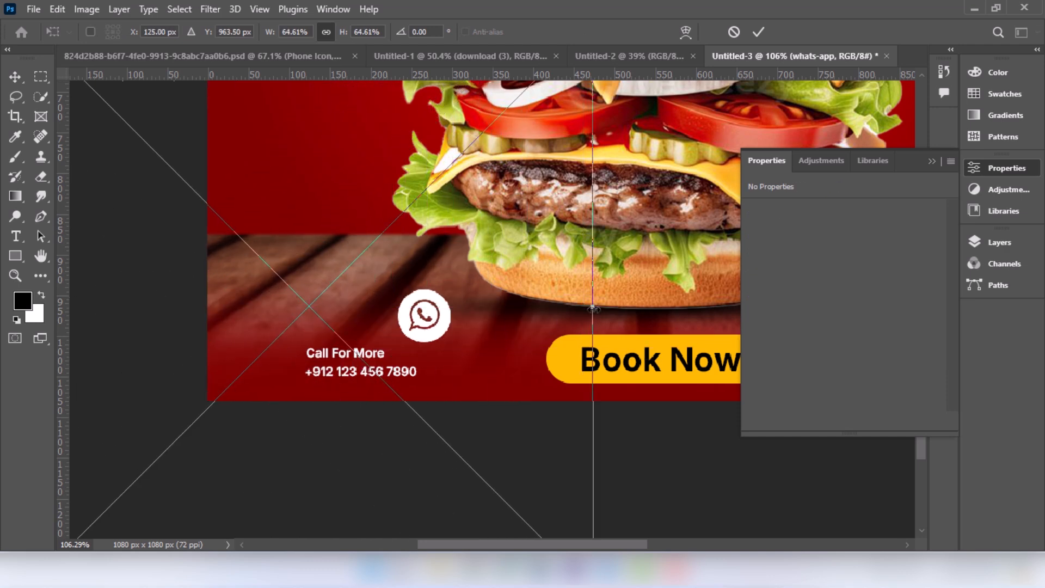
{"action": "left_click_drag", "start_coordinate": [597, 304], "coordinate": [320, 309]}
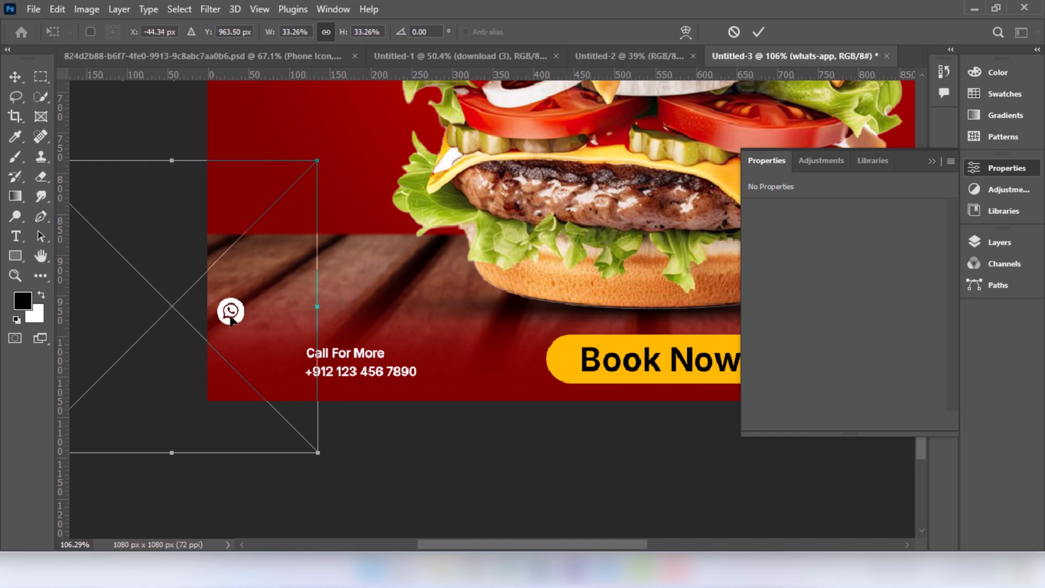
{"action": "left_click_drag", "start_coordinate": [241, 344], "coordinate": [285, 372]}
{"action": "left_click", "coordinate": [758, 32]}
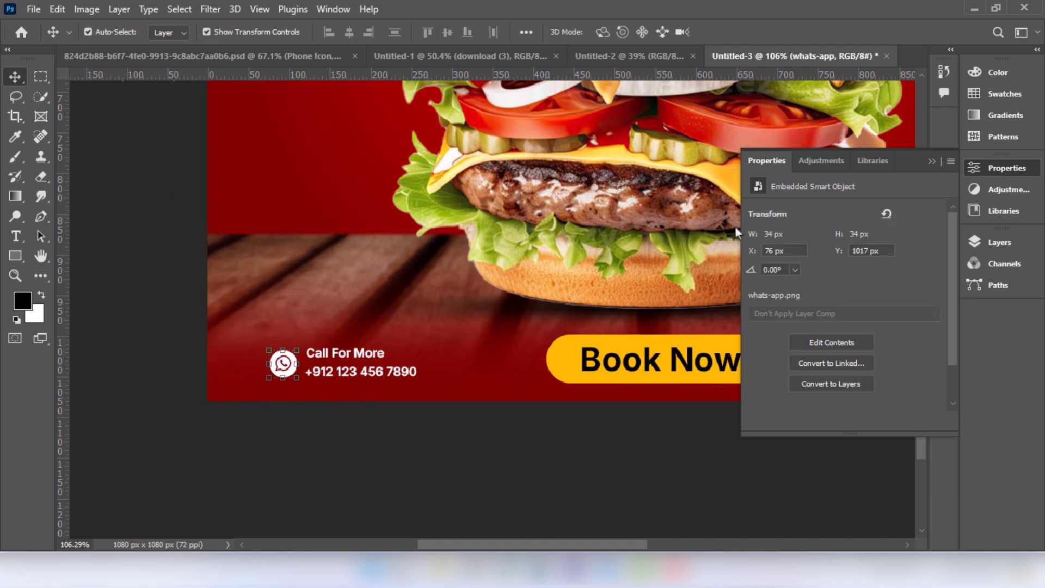
Apply a yellow Color Overlay to the whats-app layer
{"action": "left_click", "coordinate": [979, 244]}
{"action": "right_click", "coordinate": [877, 335]}
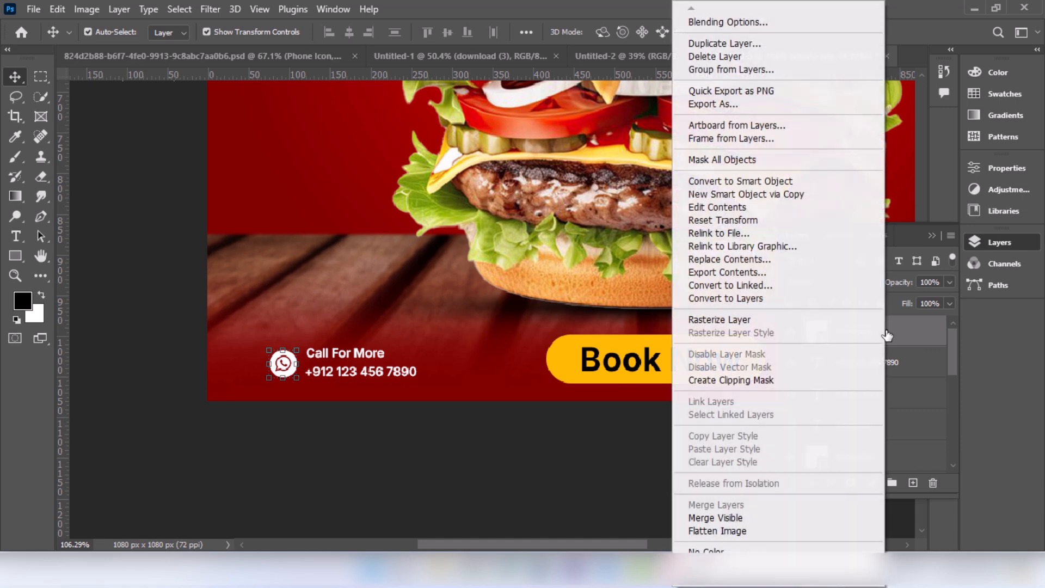
{"action": "left_click", "coordinate": [720, 24]}
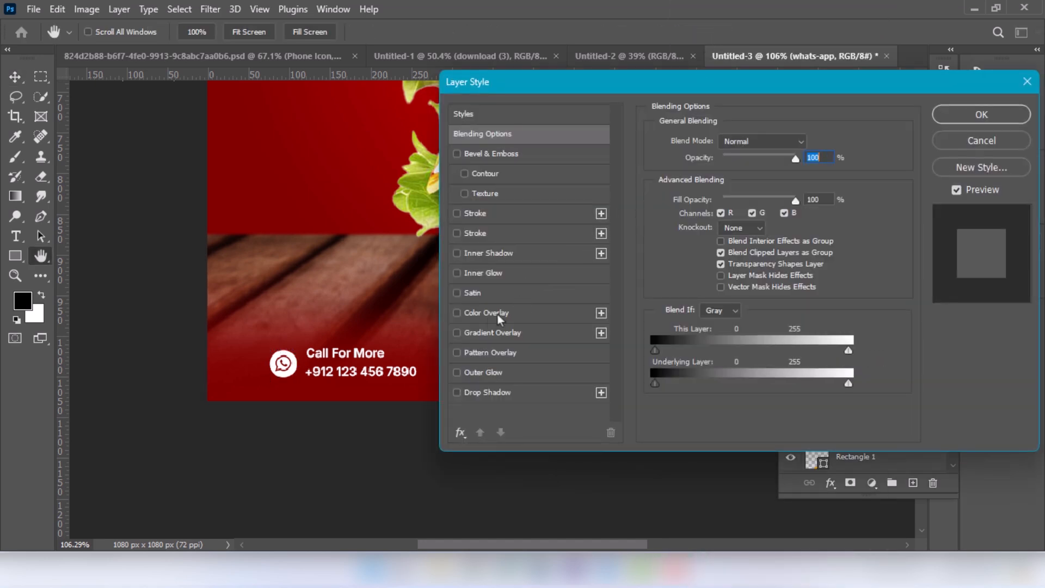
{"action": "left_click", "coordinate": [484, 314]}
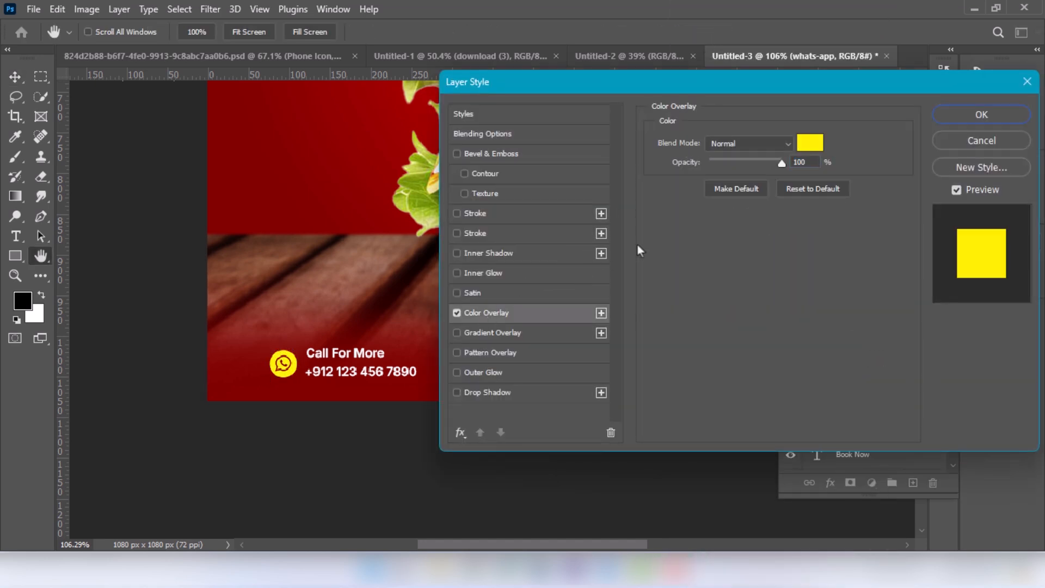
{"action": "left_click", "coordinate": [808, 146]}
{"action": "left_click", "coordinate": [841, 159]}
{"action": "left_click", "coordinate": [968, 117]}
Draw a white ellipse without a stroke, about 198 px in diameter, and place it beside the burger's upper left edge
{"action": "scroll", "coordinate": [443, 380], "scroll_direction": "down", "scroll_amount": 5}
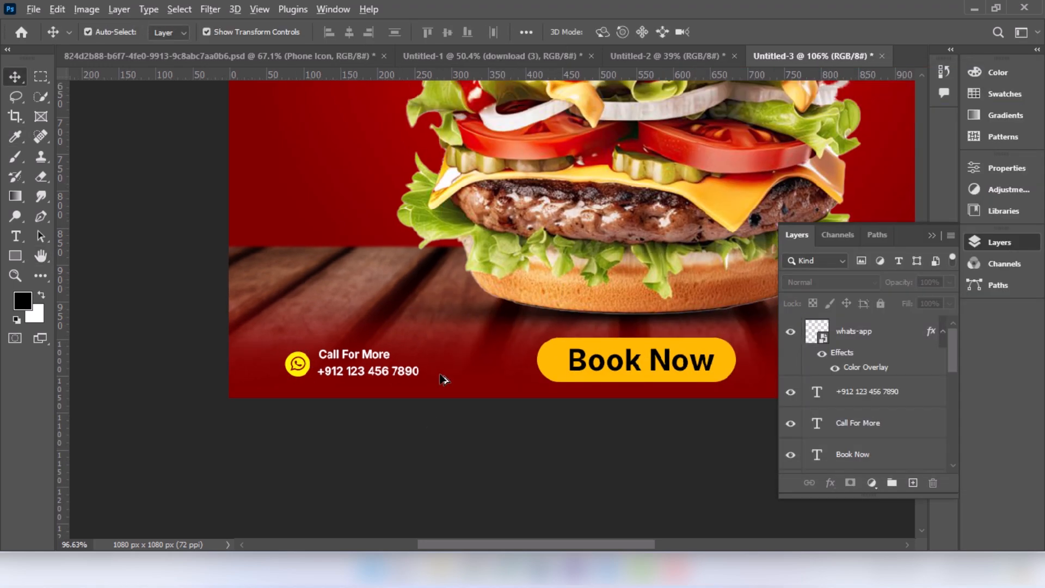
{"action": "left_click_drag", "start_coordinate": [567, 336], "coordinate": [451, 344]}
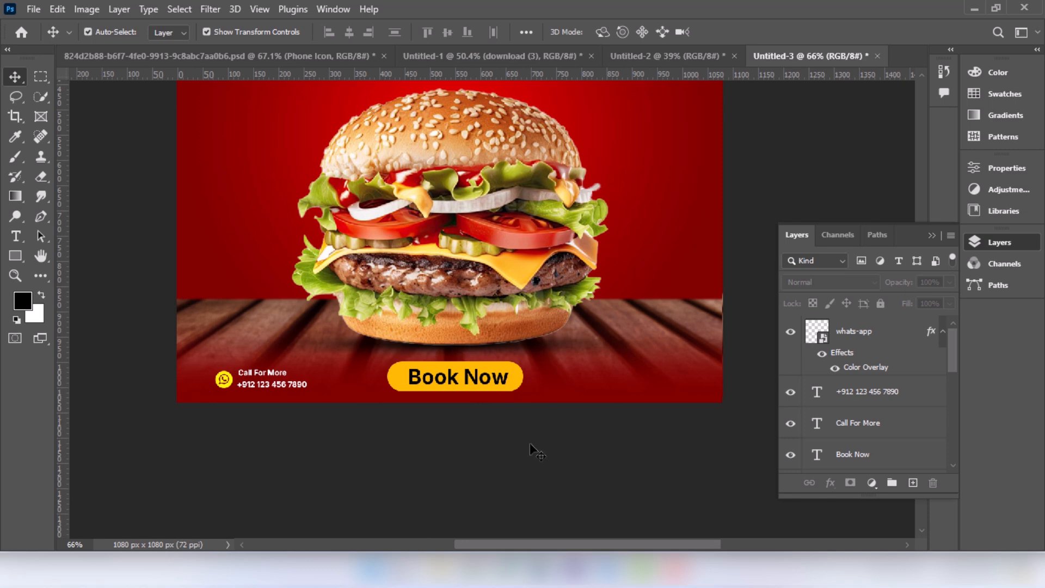
{"action": "left_click_drag", "start_coordinate": [687, 348], "coordinate": [655, 383]}
{"action": "scroll", "coordinate": [648, 375], "scroll_direction": "up", "scroll_amount": 3}
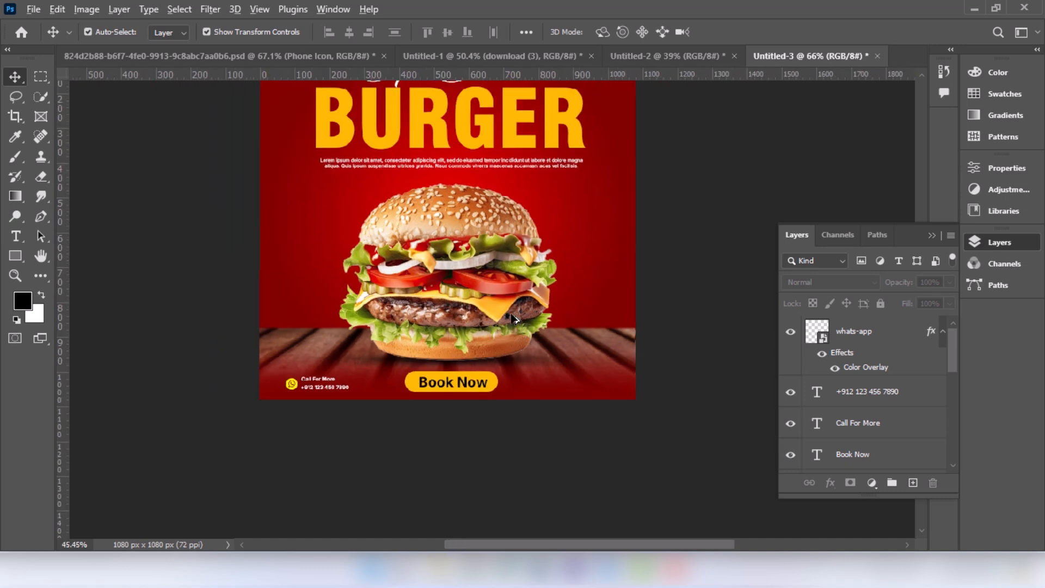
{"action": "scroll", "coordinate": [517, 310], "scroll_direction": "down", "scroll_amount": 2}
{"action": "left_click_drag", "start_coordinate": [516, 310], "coordinate": [544, 291]}
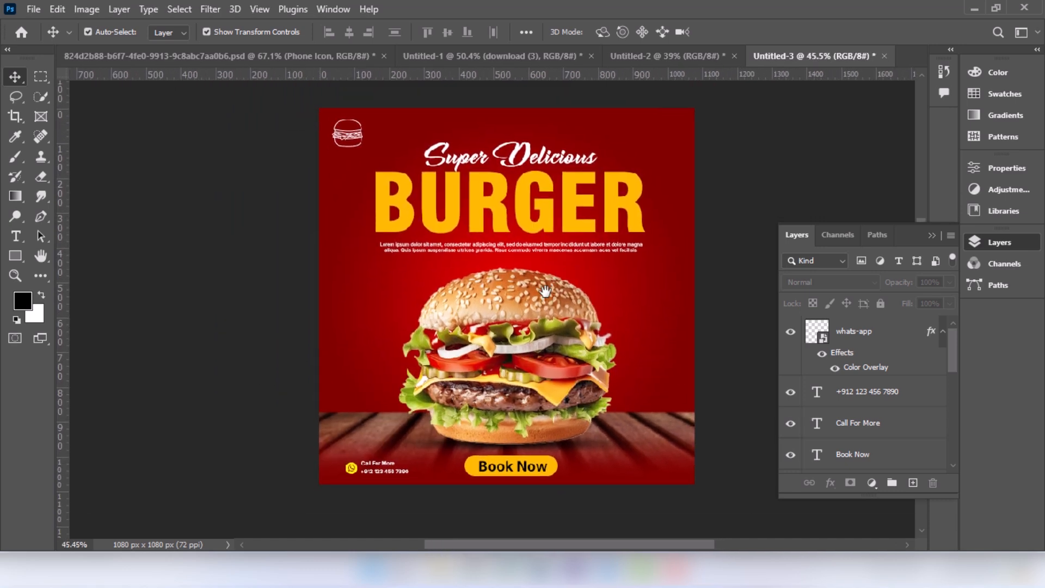
{"action": "left_click", "coordinate": [18, 256]}
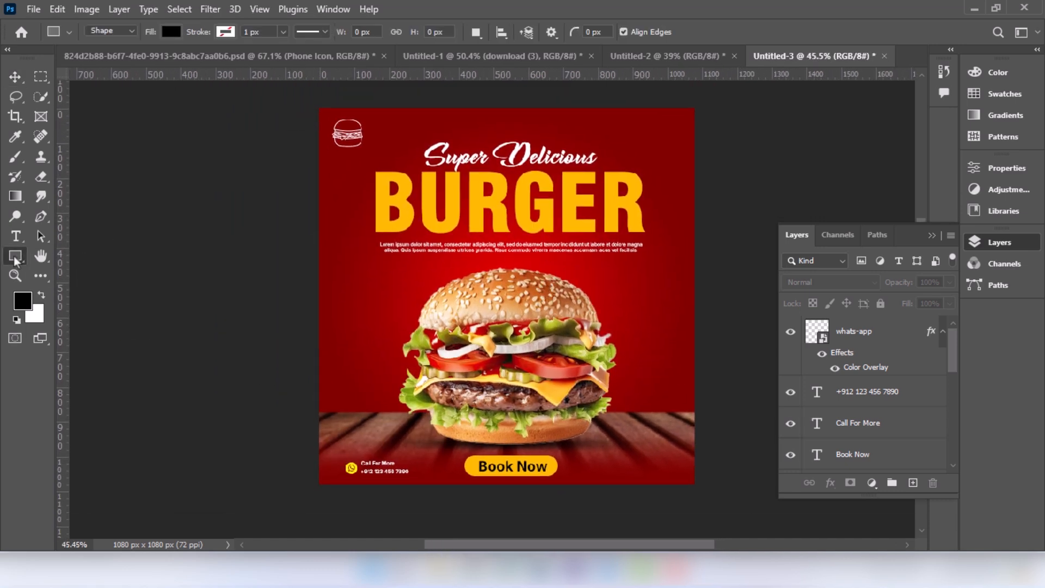
{"action": "right_click", "coordinate": [17, 261]}
{"action": "left_click", "coordinate": [65, 271]}
{"action": "left_click", "coordinate": [171, 32]}
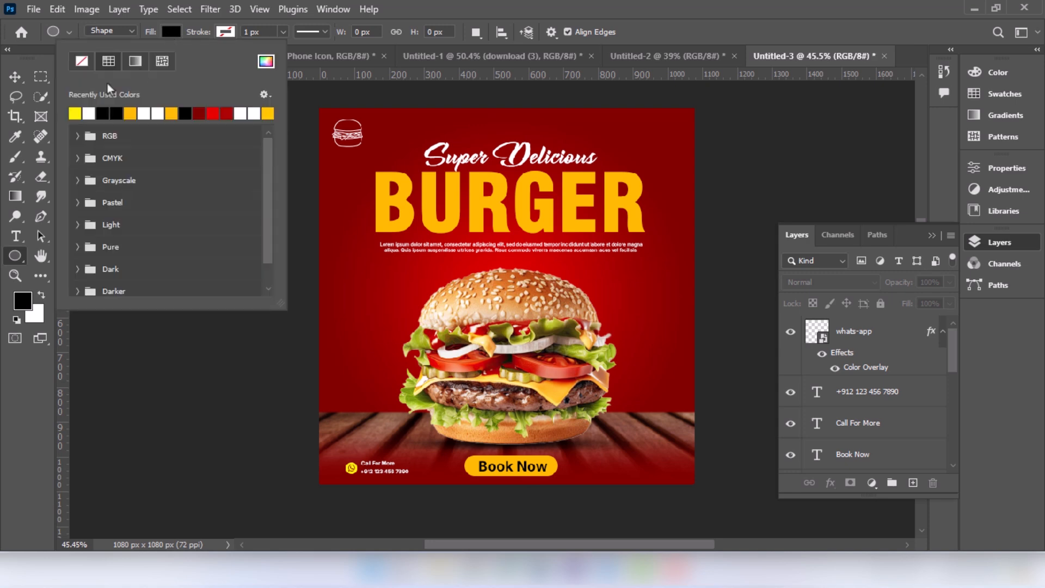
{"action": "left_click", "coordinate": [362, 272]}
{"action": "left_click_drag", "start_coordinate": [362, 271], "coordinate": [431, 341]}
{"action": "key", "text": "v"}
{"action": "mouse_move", "coordinate": [397, 310]}
{"action": "left_mouse_down"}
{"action": "mouse_move", "coordinate": [384, 325]}
{"action": "mouse_move", "coordinate": [394, 291]}
{"action": "left_mouse_up"}
Add the text 50% near the white circle and set its color to dark red
{"action": "scroll", "coordinate": [404, 323], "scroll_direction": "up", "scroll_amount": 5}
{"action": "key", "text": "t"}
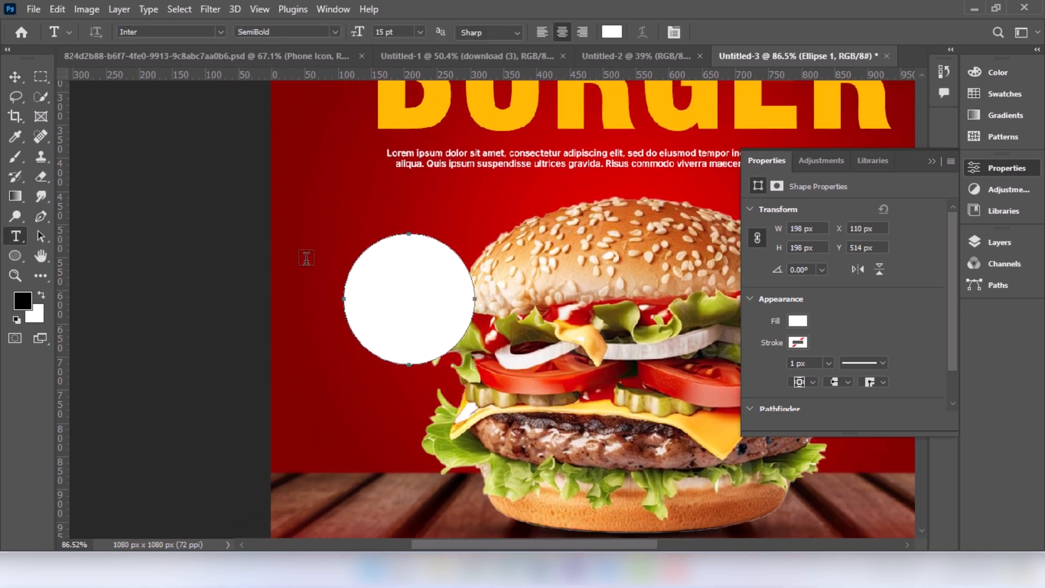
{"action": "left_click", "coordinate": [371, 213]}
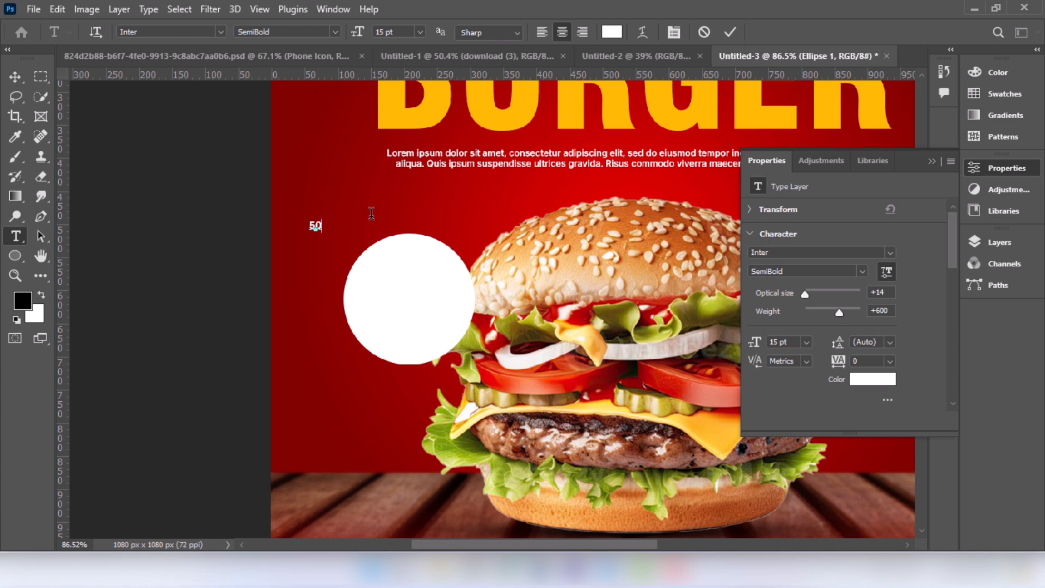
{"action": "left_click", "coordinate": [18, 83]}
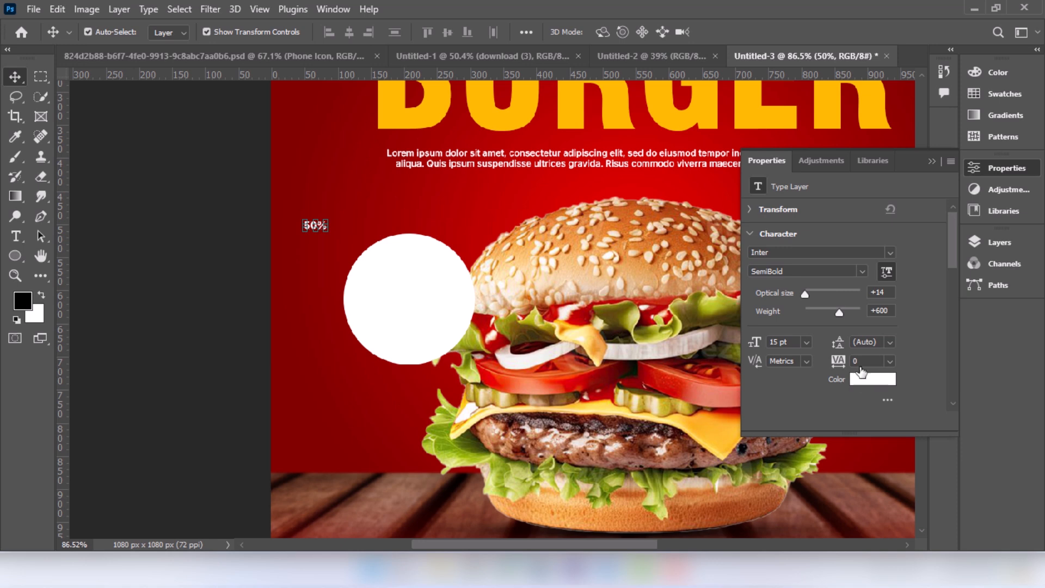
{"action": "left_click", "coordinate": [861, 379]}
{"action": "left_click_drag", "start_coordinate": [720, 181], "coordinate": [728, 218]}
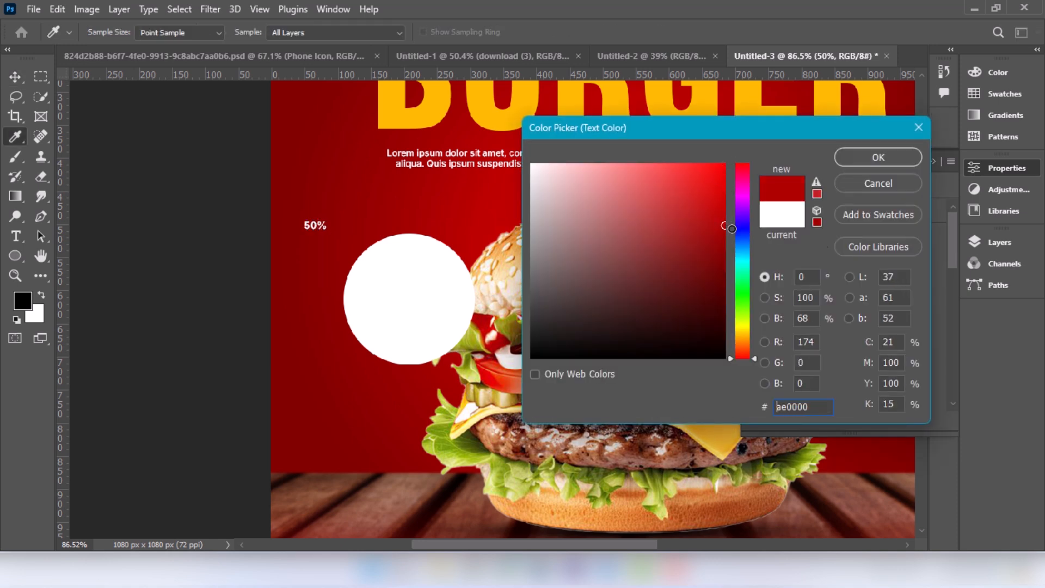
{"action": "left_click", "coordinate": [877, 159]}
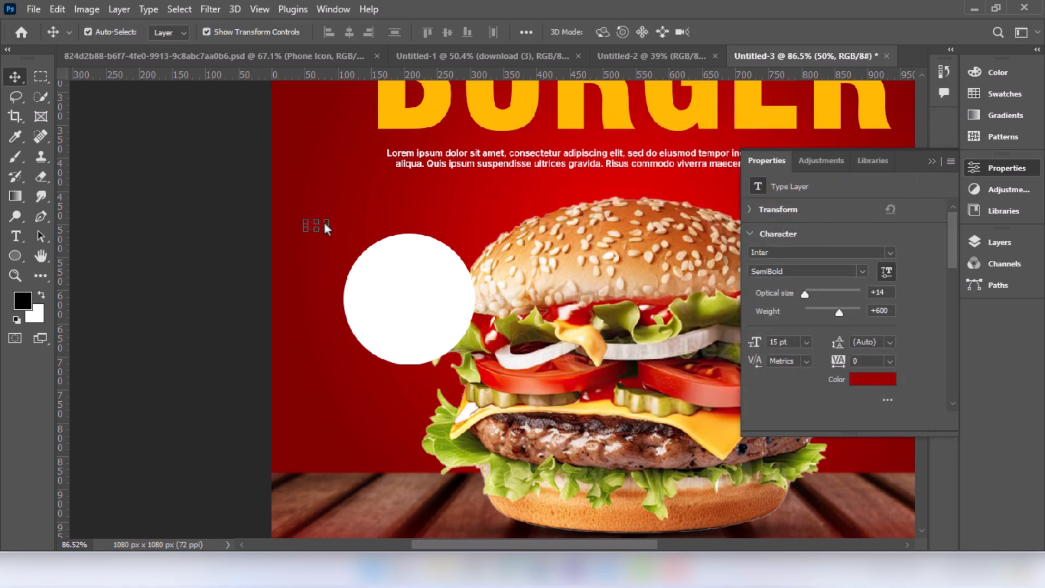
Fit the 50% text into the white circle, using the Lord Spirit font at 102.1 pt
{"action": "left_click_drag", "start_coordinate": [327, 229], "coordinate": [396, 307]}
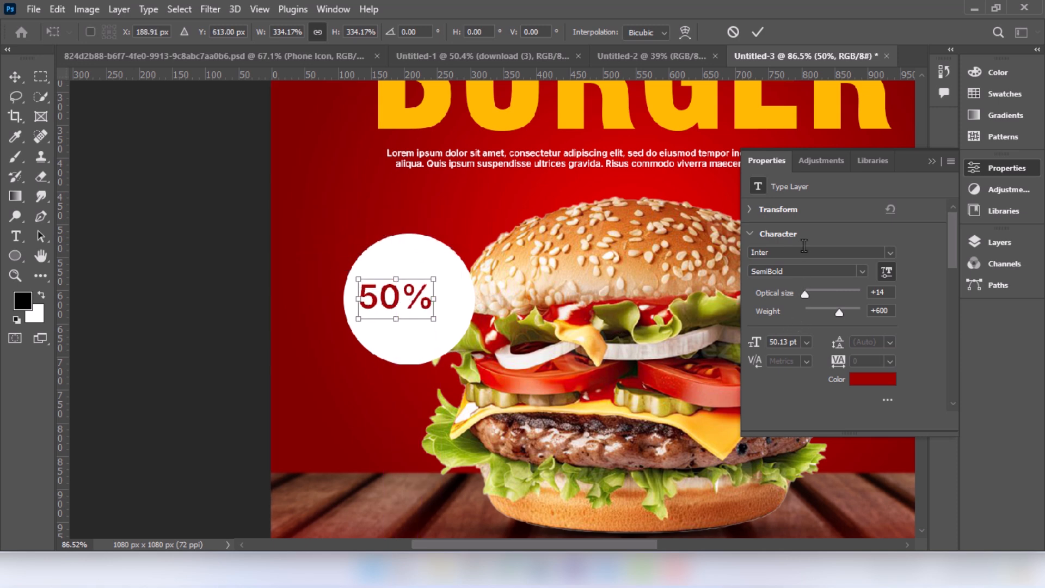
{"action": "left_click", "coordinate": [756, 33]}
{"action": "left_click", "coordinate": [890, 252]}
{"action": "left_click", "coordinate": [925, 355]}
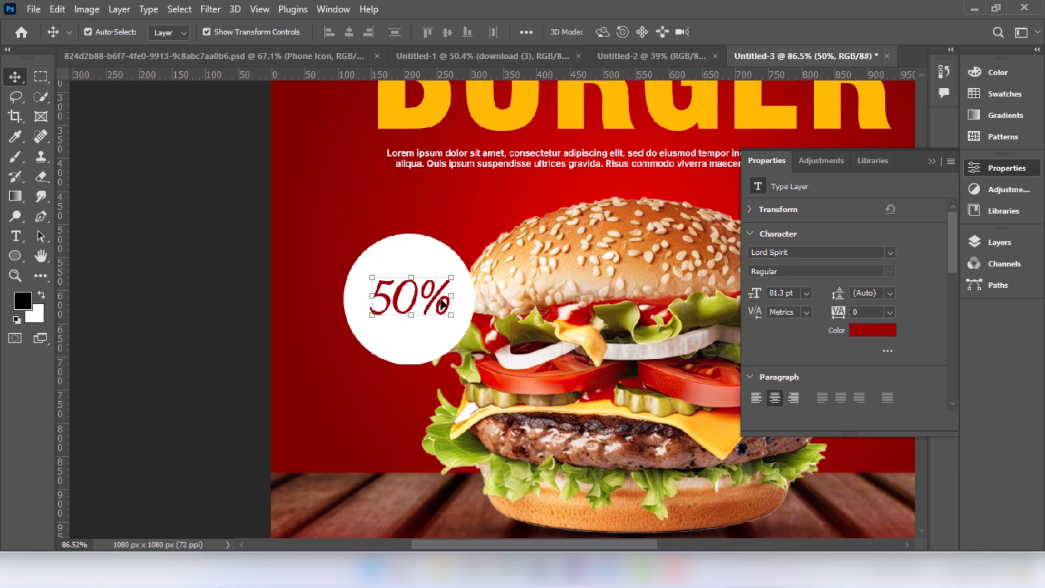
{"action": "left_click_drag", "start_coordinate": [455, 299], "coordinate": [456, 336]}
{"action": "left_click", "coordinate": [761, 36]}
Turn a duplicate of the 50% text into the word Off directly beneath it, sized 82.26 pt
{"action": "left_click", "coordinate": [15, 236]}
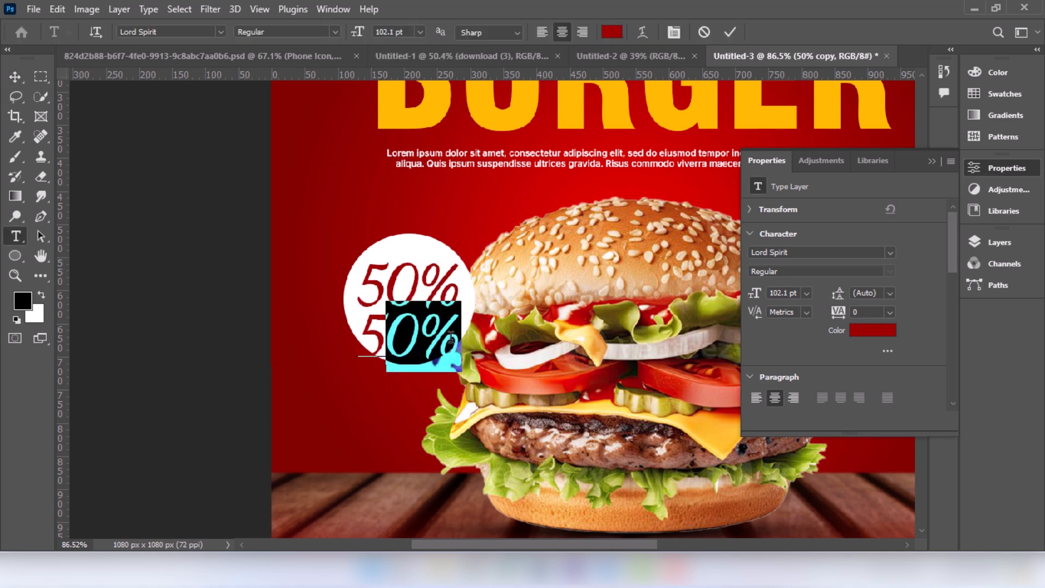
{"action": "key", "text": "BackSpace"}
{"action": "key", "text": "BackSpace"}
{"action": "type", "text": "Off"}
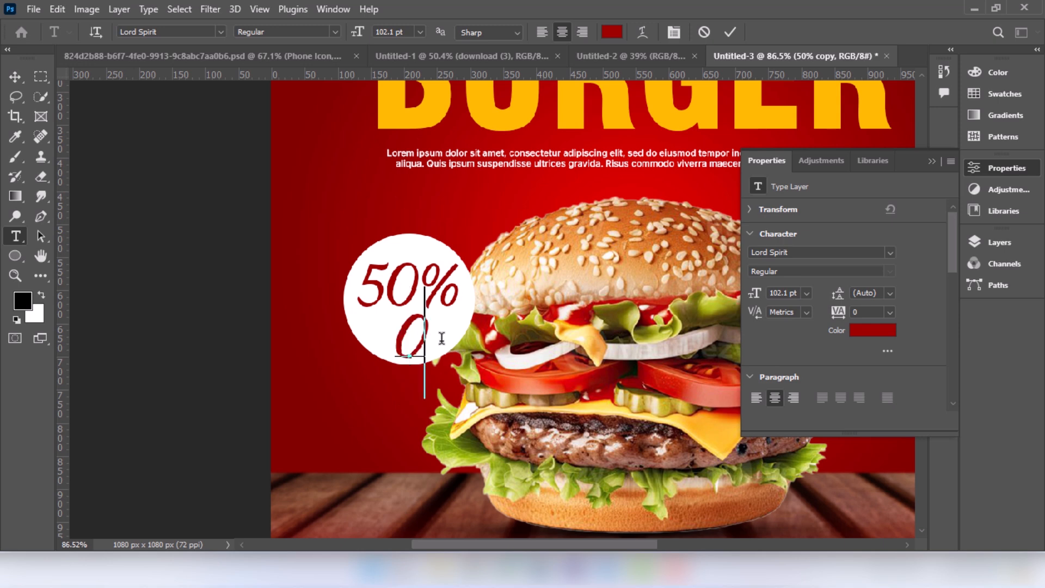
{"action": "left_click", "coordinate": [16, 77]}
{"action": "left_click_drag", "start_coordinate": [418, 316], "coordinate": [422, 340]}
{"action": "left_click", "coordinate": [15, 79]}
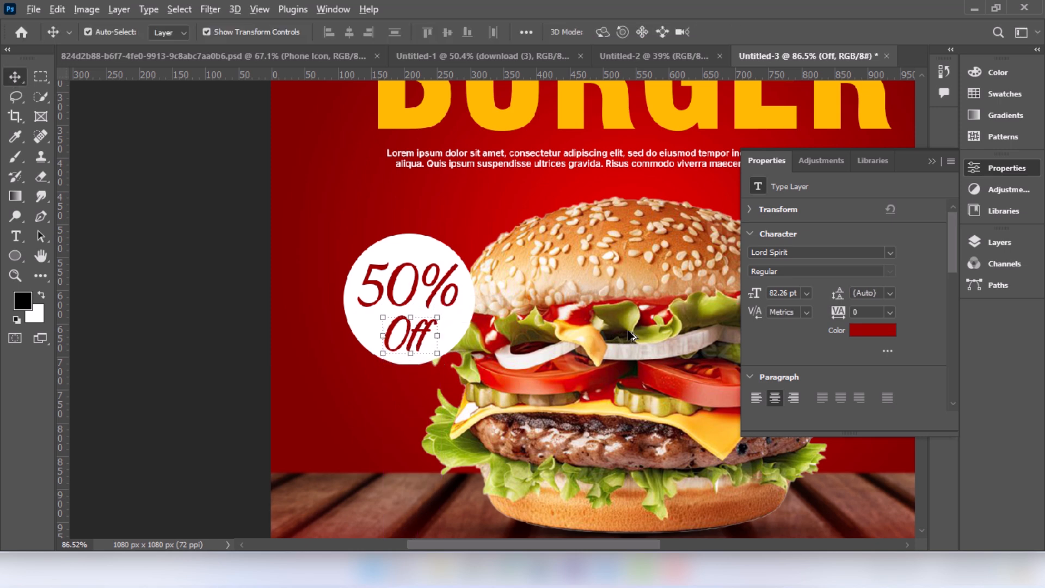
Place bectprs.png as an embedded image, scale it to 48.27%, and position the crosses right of the burger's bun
{"action": "scroll", "coordinate": [502, 293], "scroll_direction": "down", "scroll_amount": 5}
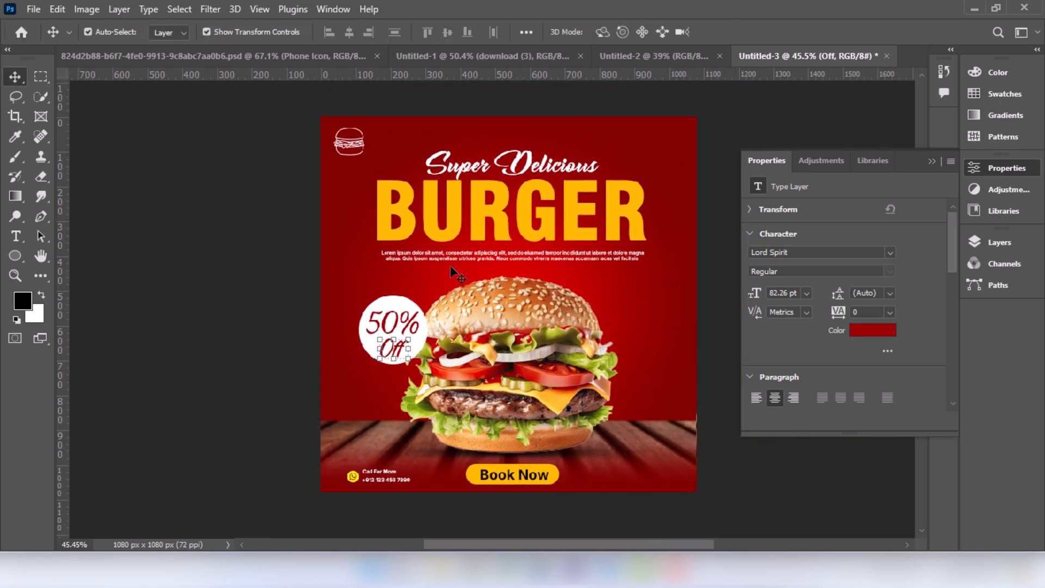
{"action": "left_click", "coordinate": [28, 13]}
{"action": "left_click", "coordinate": [77, 300]}
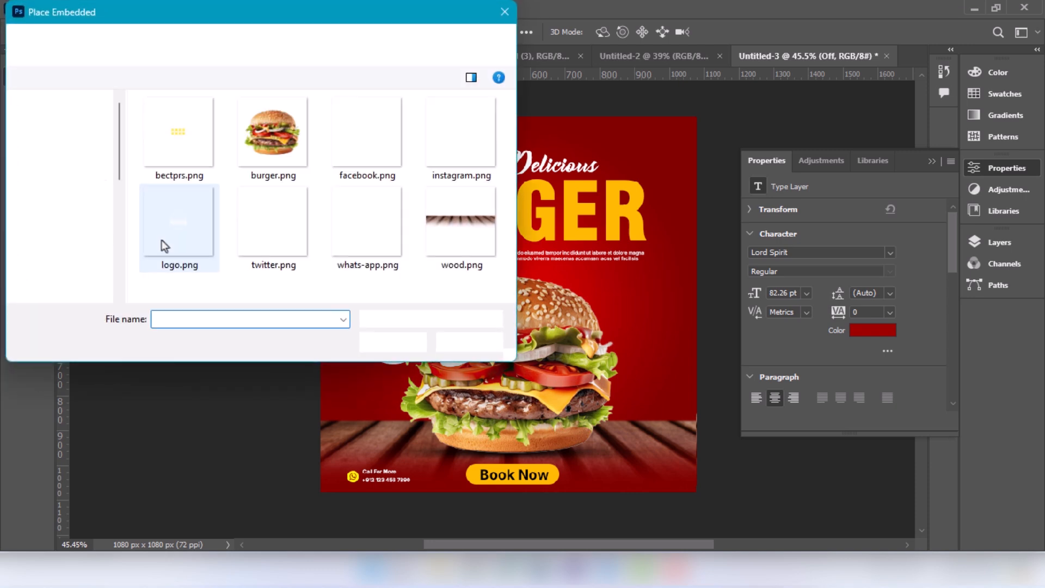
{"action": "left_click", "coordinate": [374, 341]}
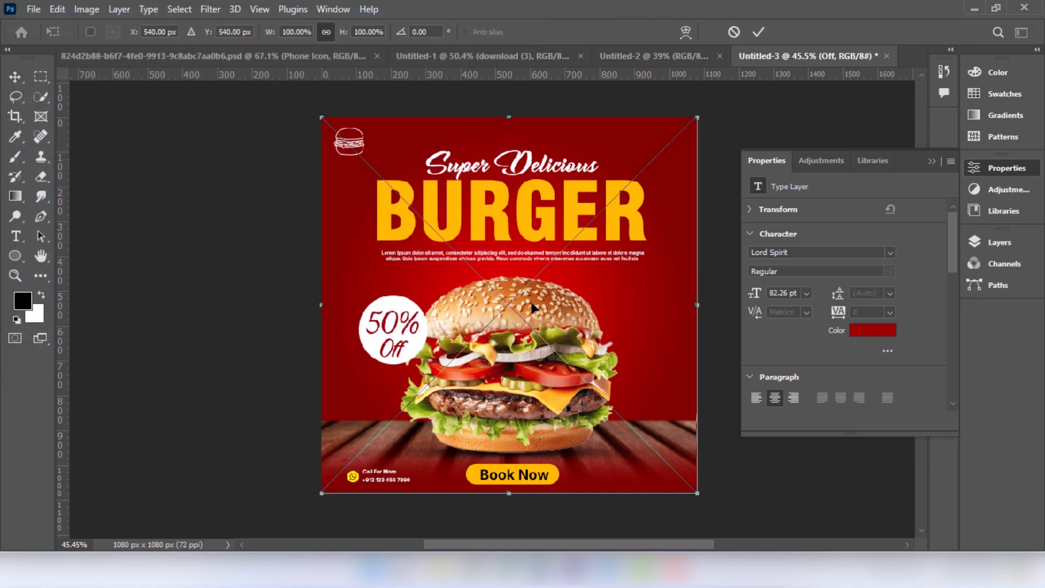
{"action": "left_click_drag", "start_coordinate": [316, 311], "coordinate": [546, 301]}
{"action": "left_click_drag", "start_coordinate": [612, 304], "coordinate": [663, 296]}
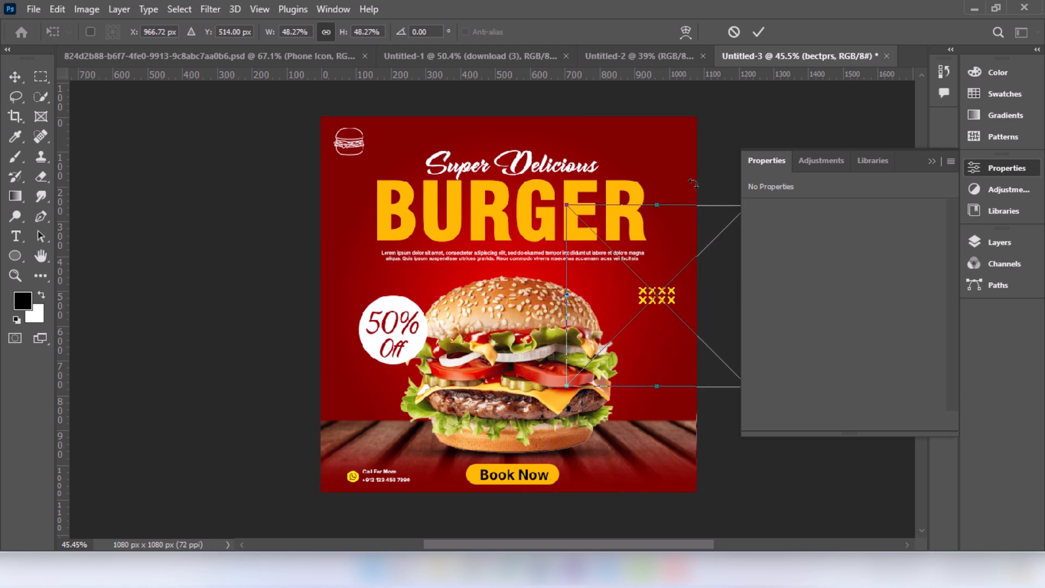
{"action": "left_click", "coordinate": [759, 34]}
Set the cross pattern's opacity to 49% and place a copy of it below the 50% Off badge
{"action": "left_click", "coordinate": [971, 243]}
{"action": "left_click", "coordinate": [949, 281]}
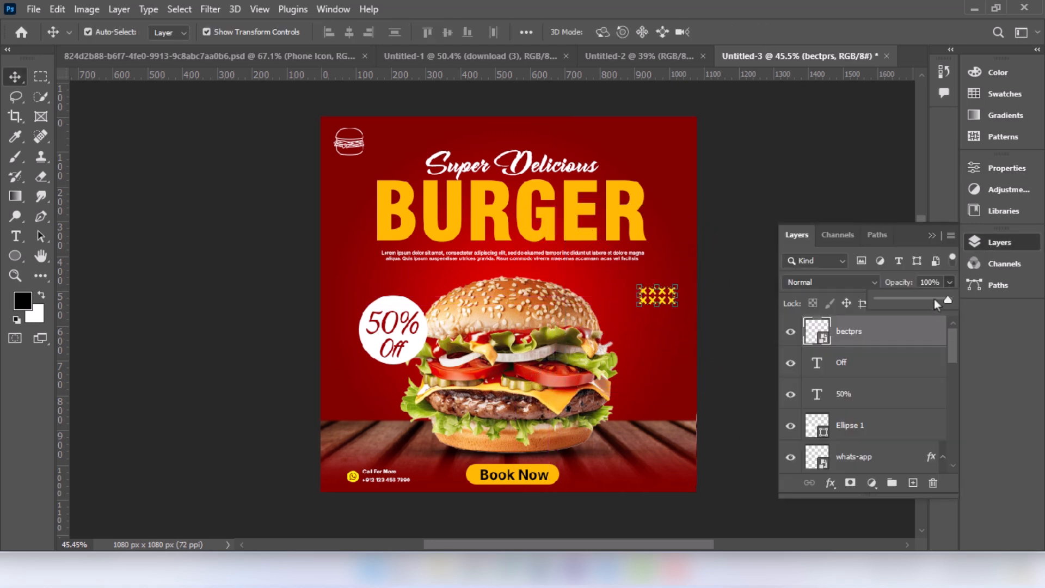
{"action": "left_click_drag", "start_coordinate": [905, 299], "coordinate": [912, 299]}
{"action": "mouse_move", "coordinate": [672, 292]}
{"action": "left_mouse_down"}
{"action": "mouse_move", "coordinate": [685, 294]}
{"action": "mouse_move", "coordinate": [676, 291]}
{"action": "left_mouse_up"}
{"action": "left_click", "coordinate": [758, 31]}
{"action": "left_click", "coordinate": [758, 31]}
{"action": "left_click", "coordinate": [734, 190]}
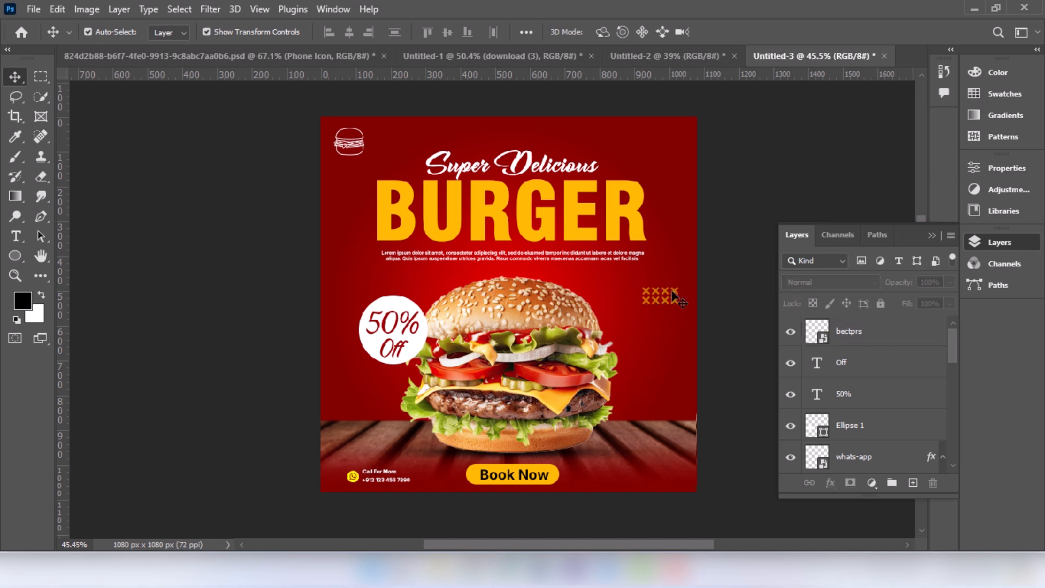
{"action": "left_click_drag", "start_coordinate": [669, 297], "coordinate": [360, 392]}
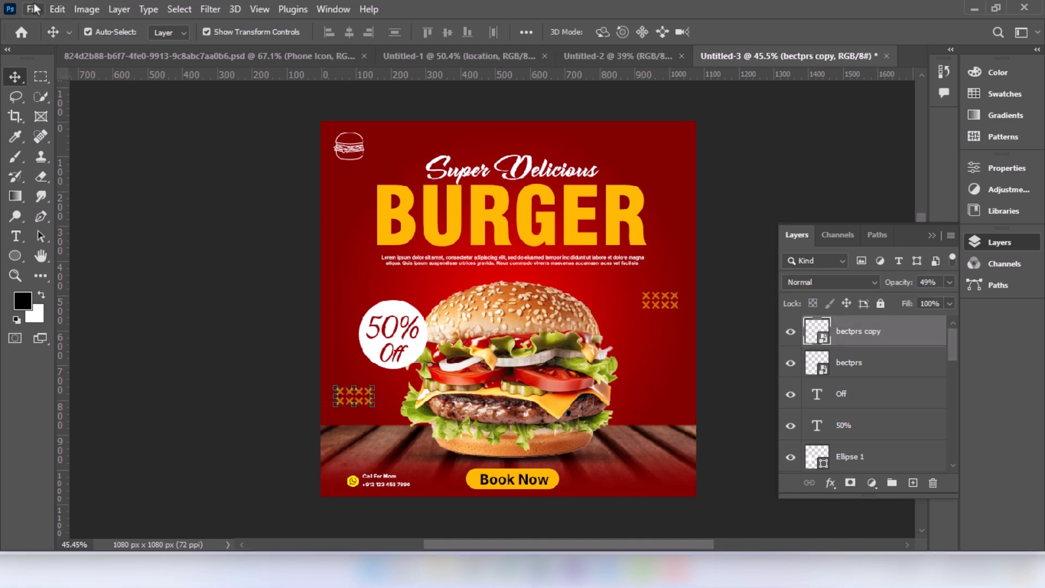
Place location-png.png as an embedded image, scale it to 28.07%, and position the pin right of the Book Now button
{"action": "left_click", "coordinate": [34, 10]}
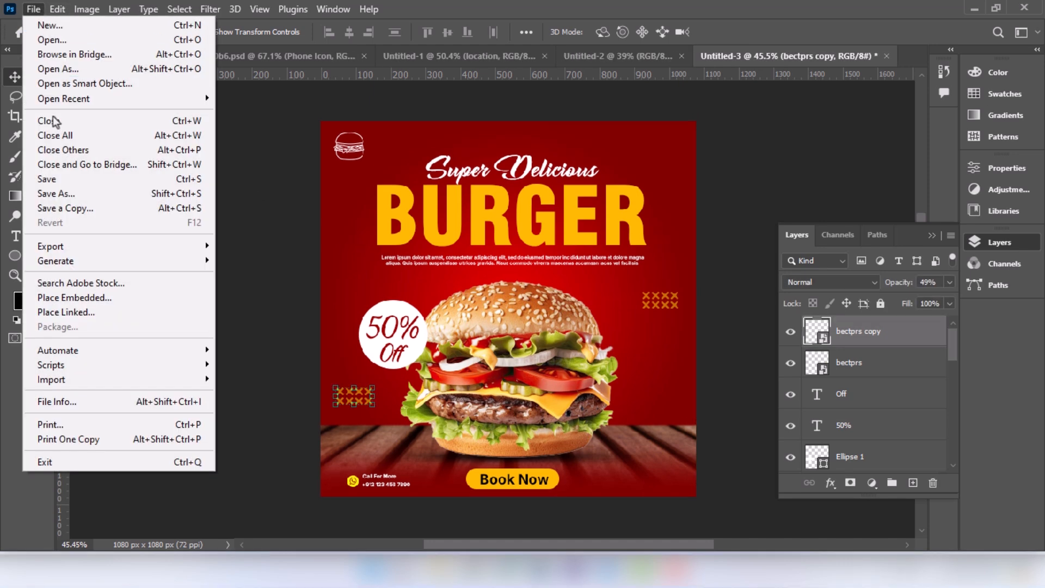
{"action": "left_click", "coordinate": [64, 300]}
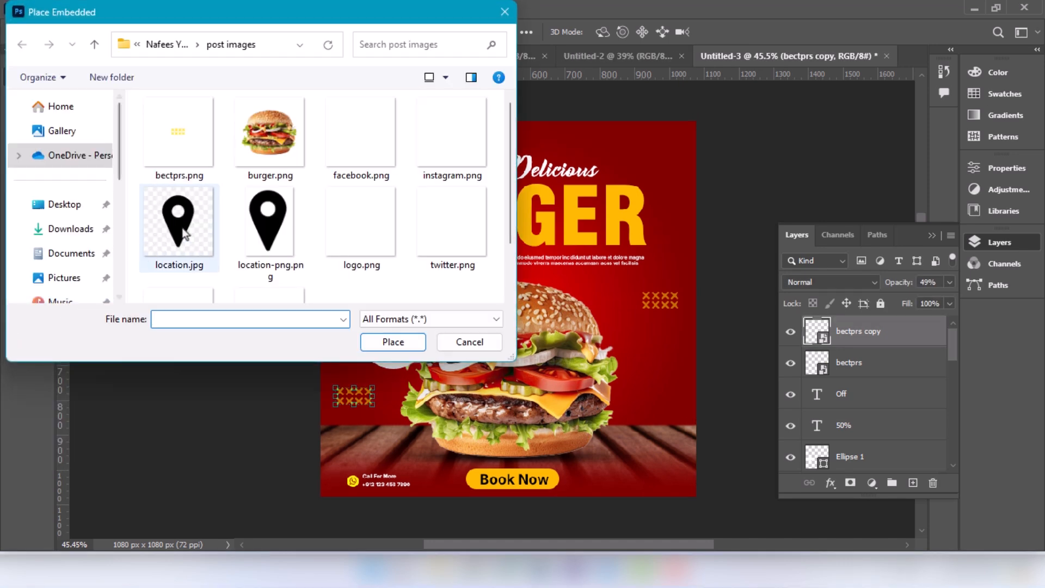
{"action": "left_click", "coordinate": [268, 229]}
{"action": "left_click", "coordinate": [393, 342]}
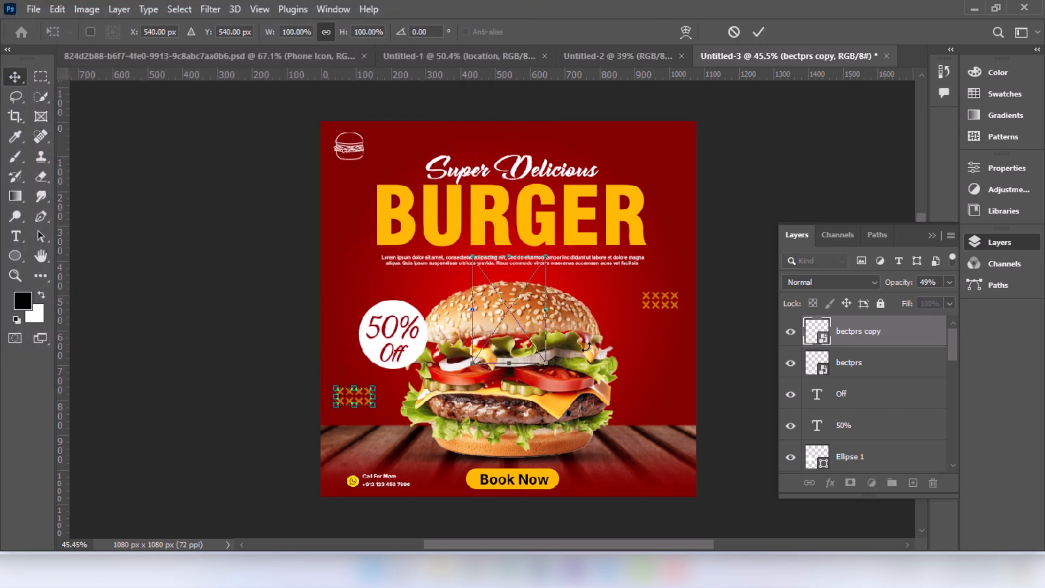
{"action": "left_click_drag", "start_coordinate": [538, 351], "coordinate": [643, 470]}
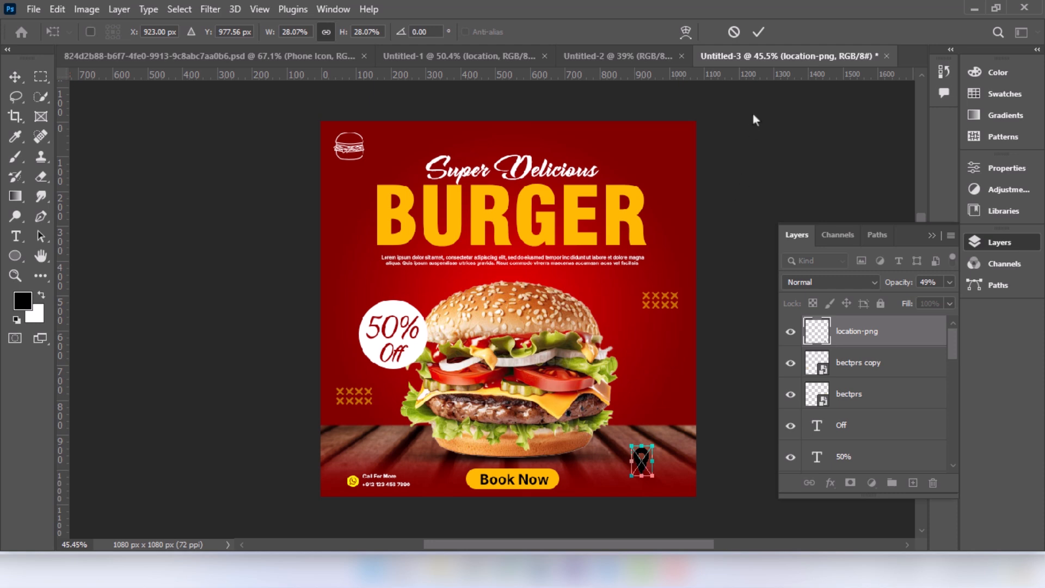
{"action": "key", "text": "Return"}
{"action": "scroll", "coordinate": [610, 490], "scroll_direction": "up", "scroll_amount": 8}
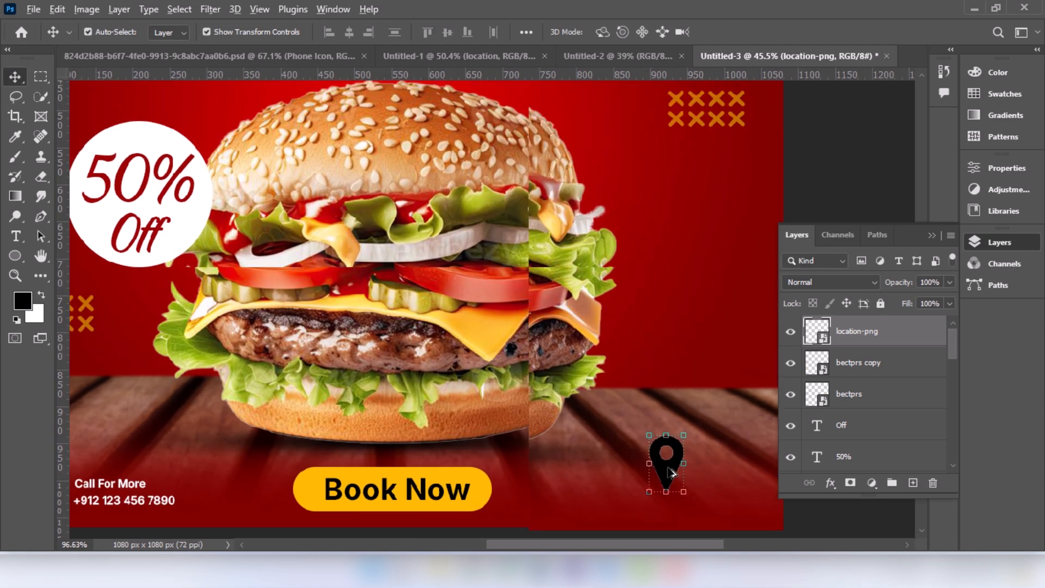
Shrink the location pin to a small icon right of the Book Now button and give it a yellow Color Overlay
{"action": "left_click_drag", "start_coordinate": [671, 473], "coordinate": [584, 368]}
{"action": "left_click", "coordinate": [758, 33]}
{"action": "right_click", "coordinate": [895, 340]}
{"action": "left_click", "coordinate": [776, 20]}
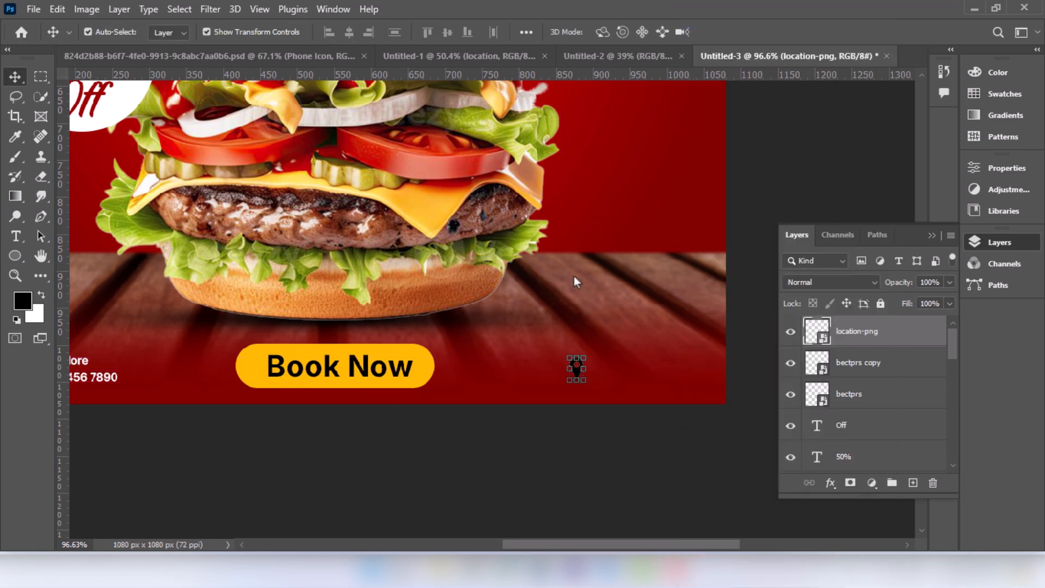
{"action": "left_click", "coordinate": [479, 313]}
{"action": "left_click", "coordinate": [810, 143]}
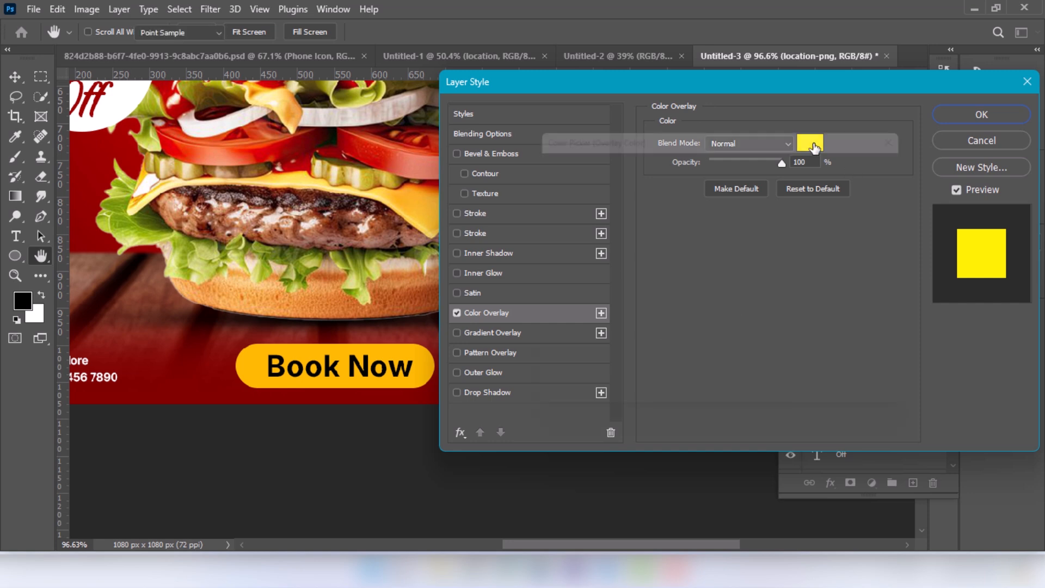
{"action": "left_click", "coordinate": [858, 157]}
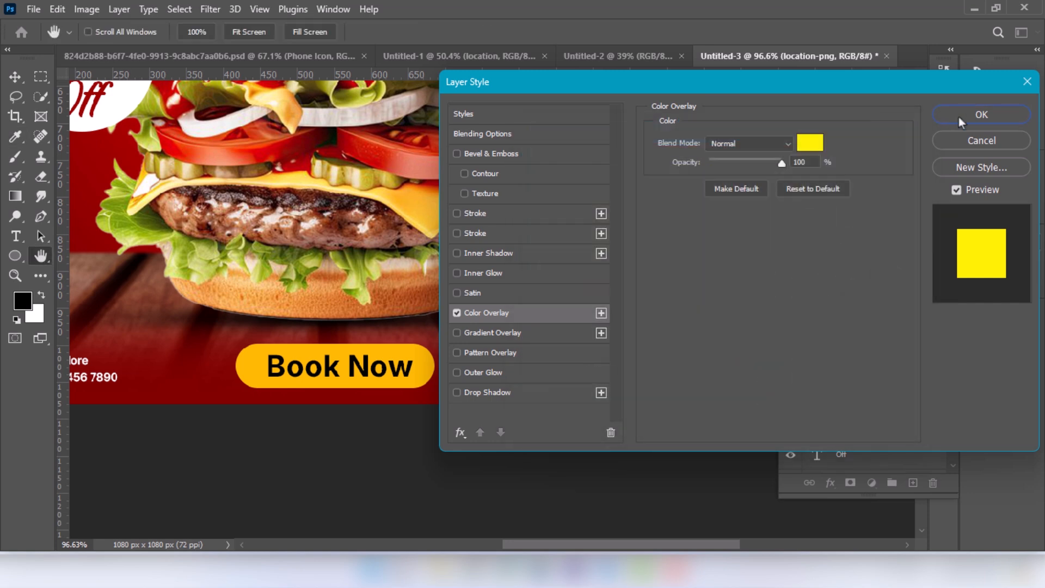
{"action": "left_click", "coordinate": [959, 116]}
{"action": "left_click", "coordinate": [569, 423]}
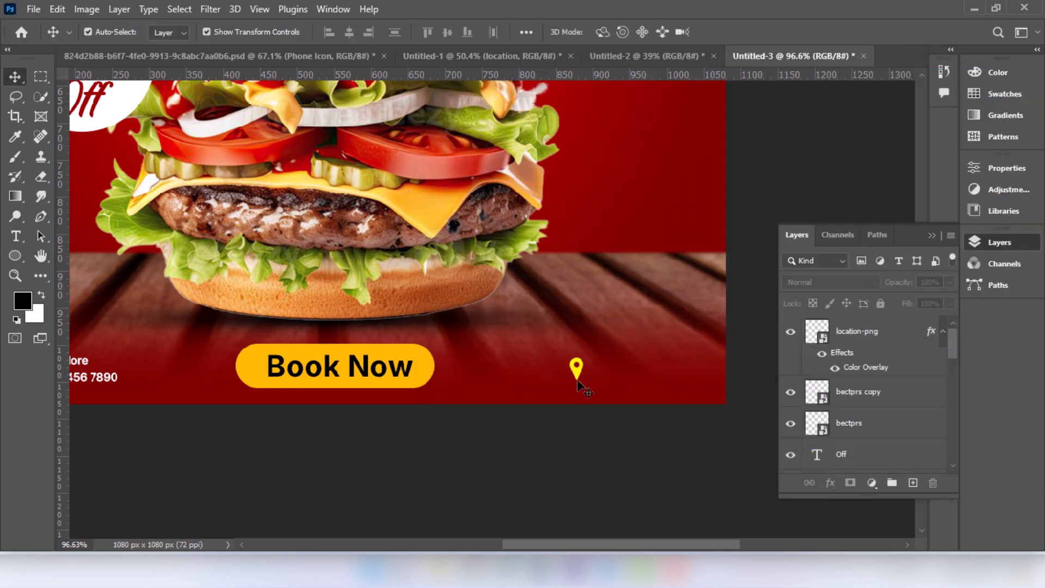
Duplicate the Call For More text and place the copy just right of the location pin
{"action": "left_click_drag", "start_coordinate": [246, 355], "coordinate": [303, 342]}
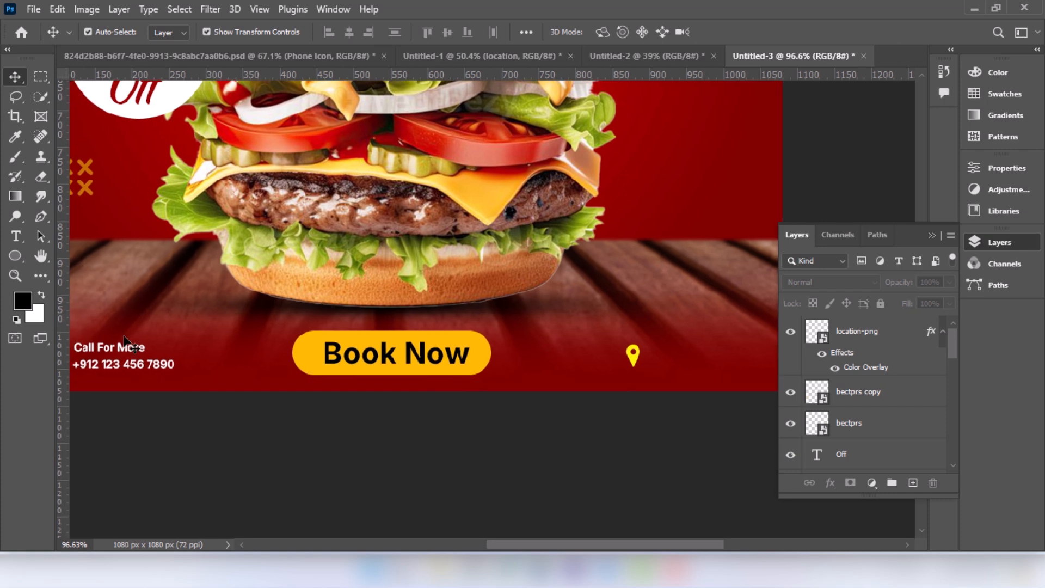
{"action": "left_click", "coordinate": [126, 351]}
{"action": "left_click_drag", "start_coordinate": [125, 351], "coordinate": [710, 357]}
{"action": "scroll", "coordinate": [687, 368], "scroll_direction": "up", "scroll_amount": 5}
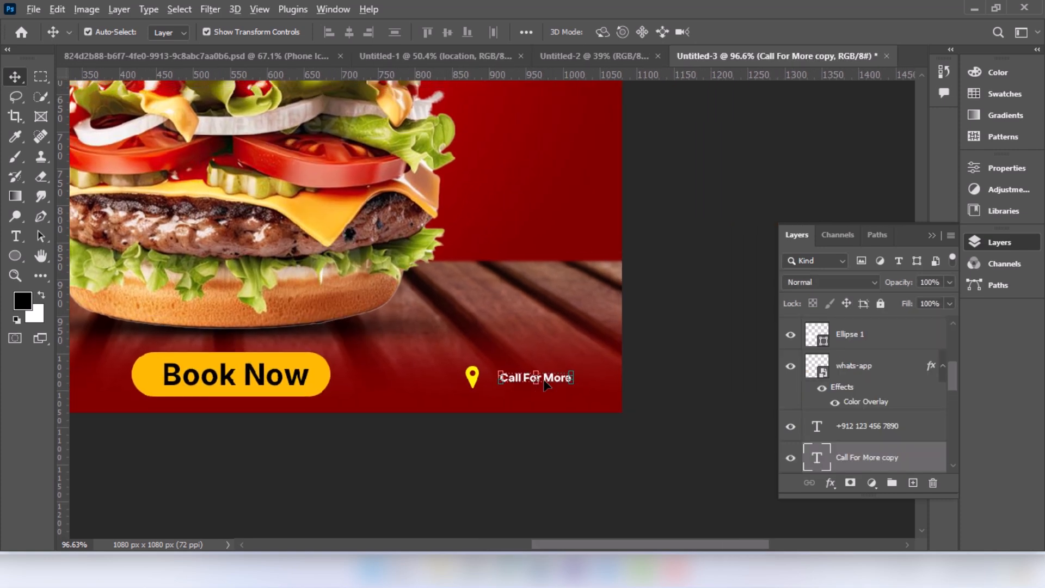
Replace the duplicated text beside the location pin with the street address and shift it slightly away from the pin
{"action": "left_click", "coordinate": [24, 238]}
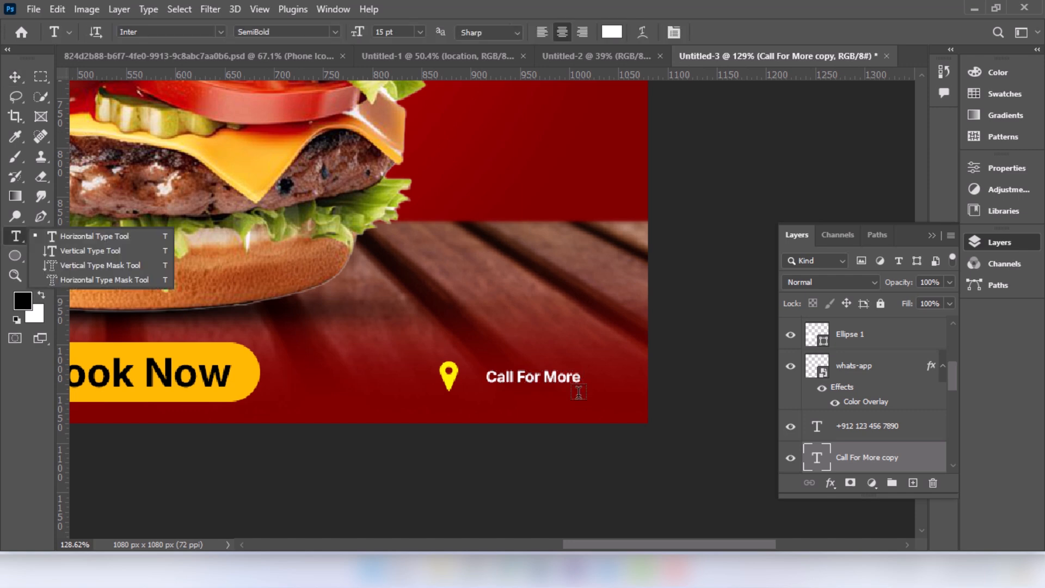
{"action": "left_click_drag", "start_coordinate": [578, 379], "coordinate": [477, 375]}
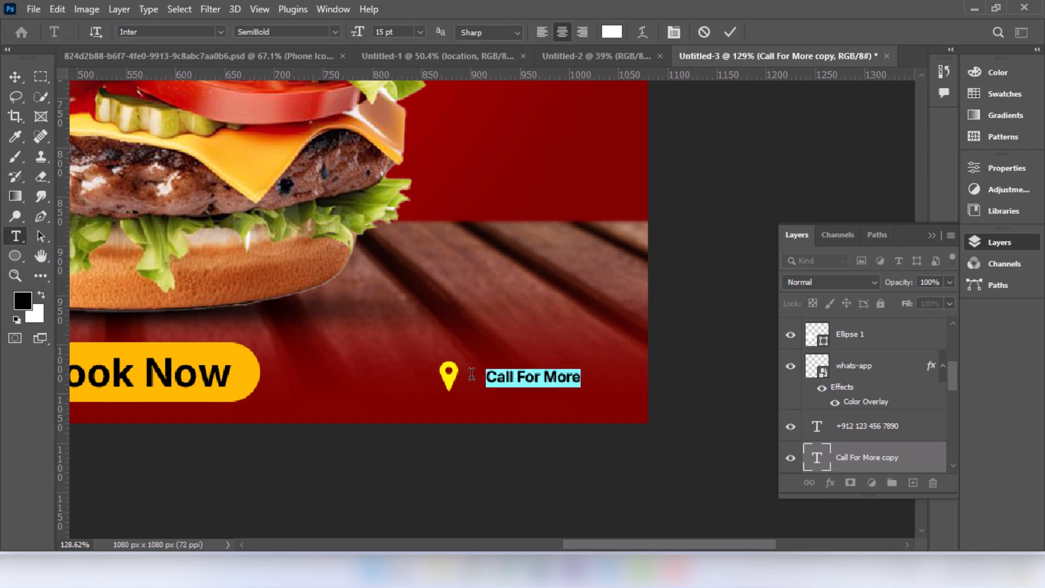
{"action": "type", "text": "canada"}
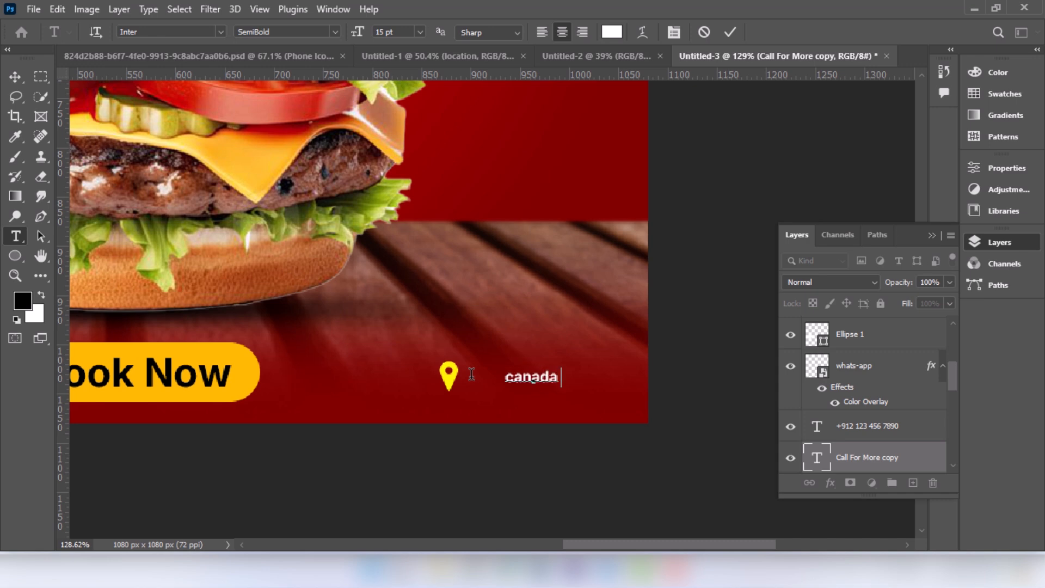
{"action": "type", "text": " strre"}
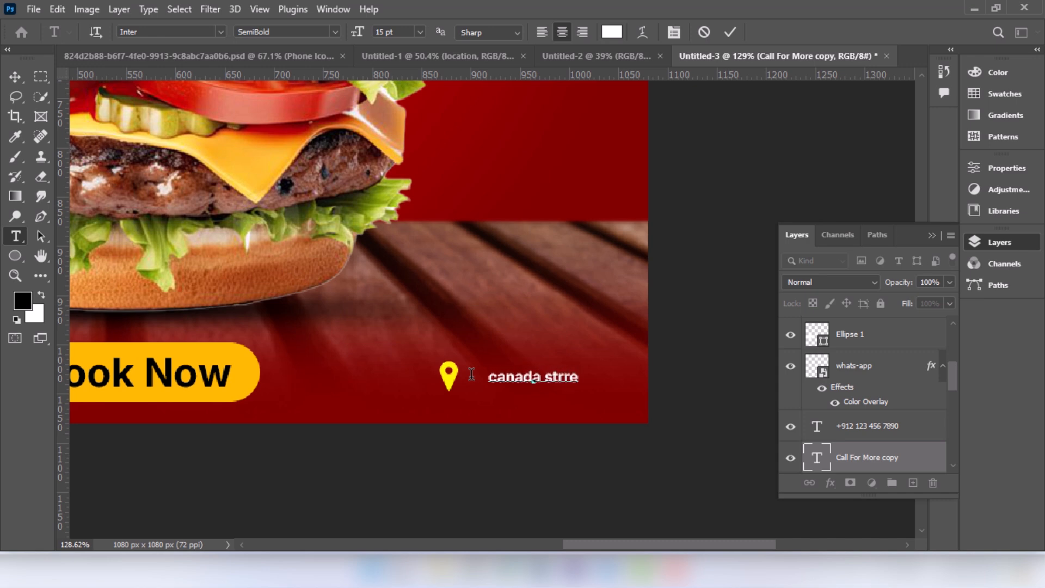
{"action": "type", "text": "t"}
{"action": "key", "text": "BackSpace"}
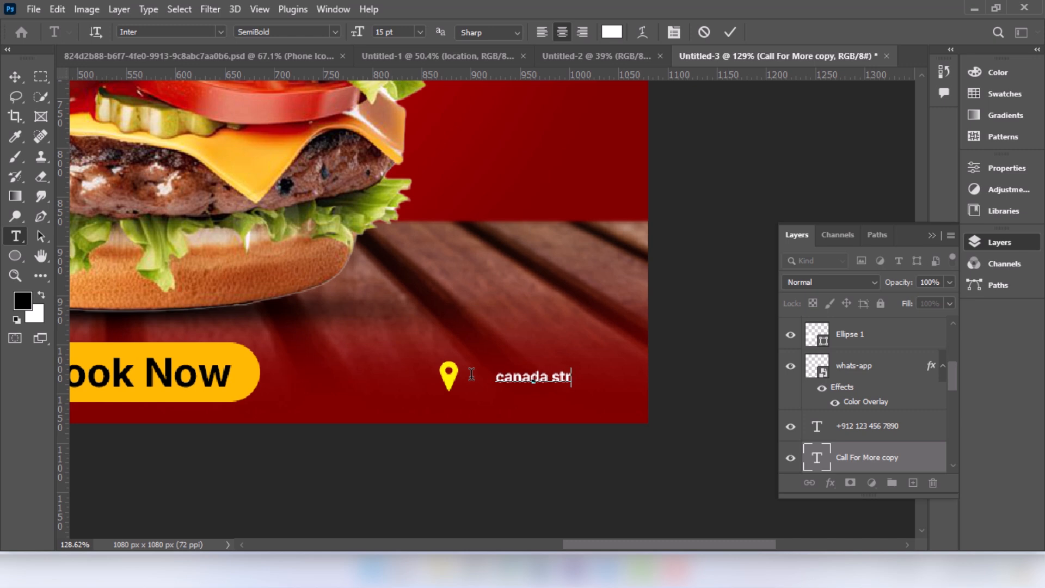
{"action": "type", "text": "et n"}
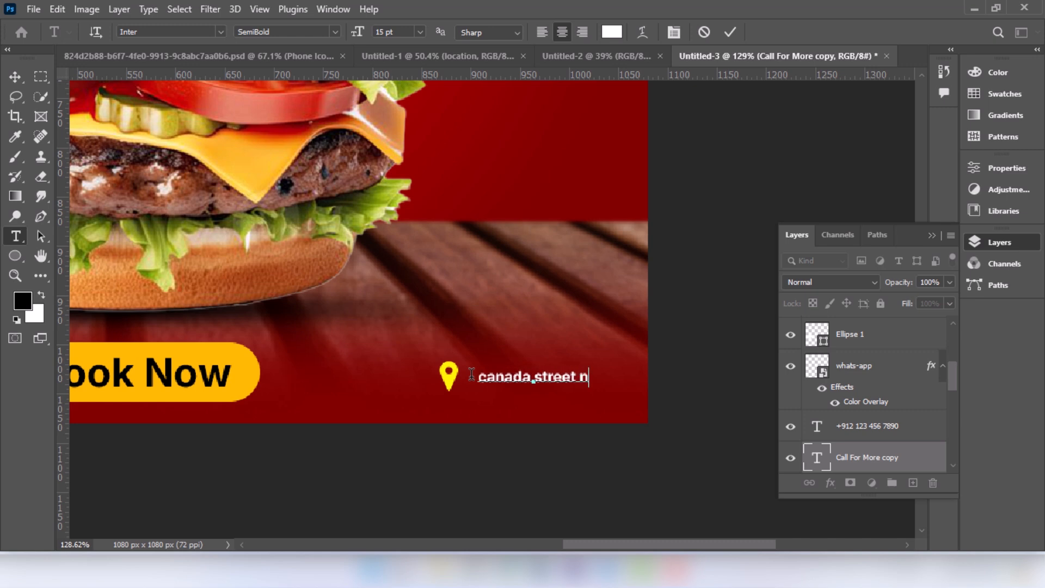
{"action": "type", "text": "o 55"}
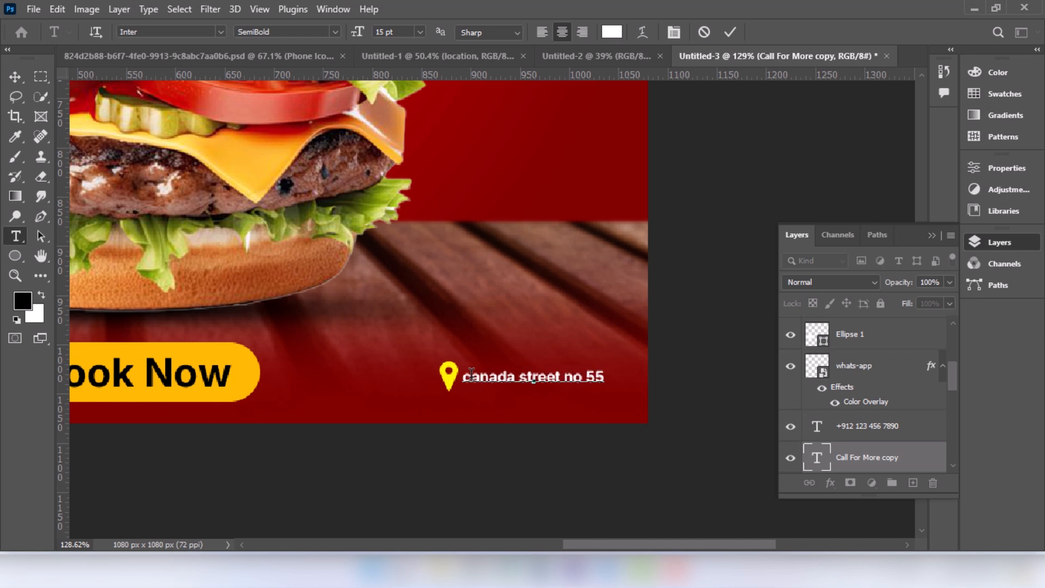
{"action": "left_click", "coordinate": [729, 32]}
{"action": "key", "text": "v"}
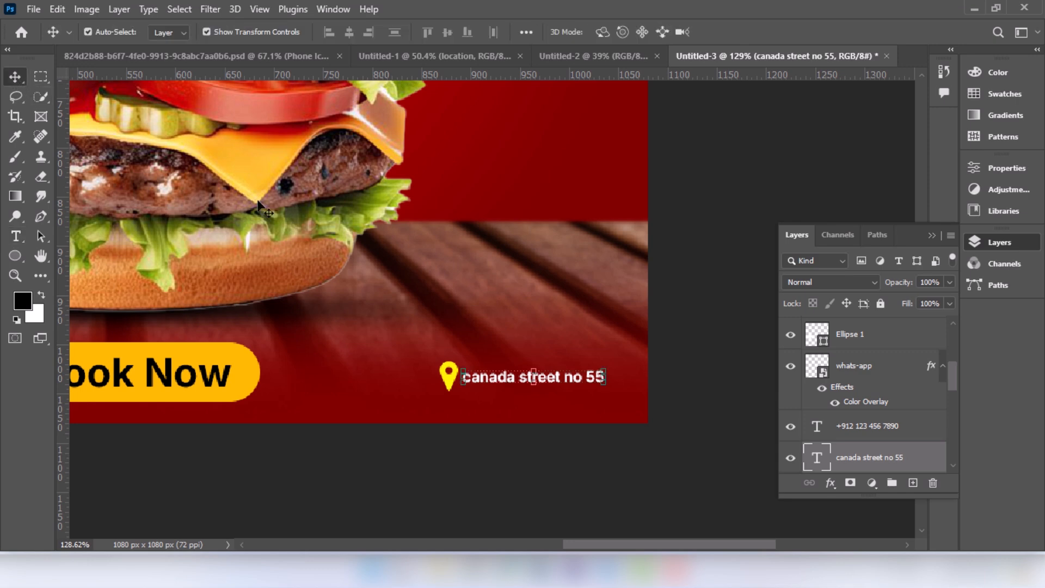
{"action": "left_click_drag", "start_coordinate": [571, 380], "coordinate": [583, 380]}
Place facebook.png as an embedded image and position the icon above the word Delicious at the post's upper edge
{"action": "scroll", "coordinate": [512, 340], "scroll_direction": "down", "scroll_amount": 5}
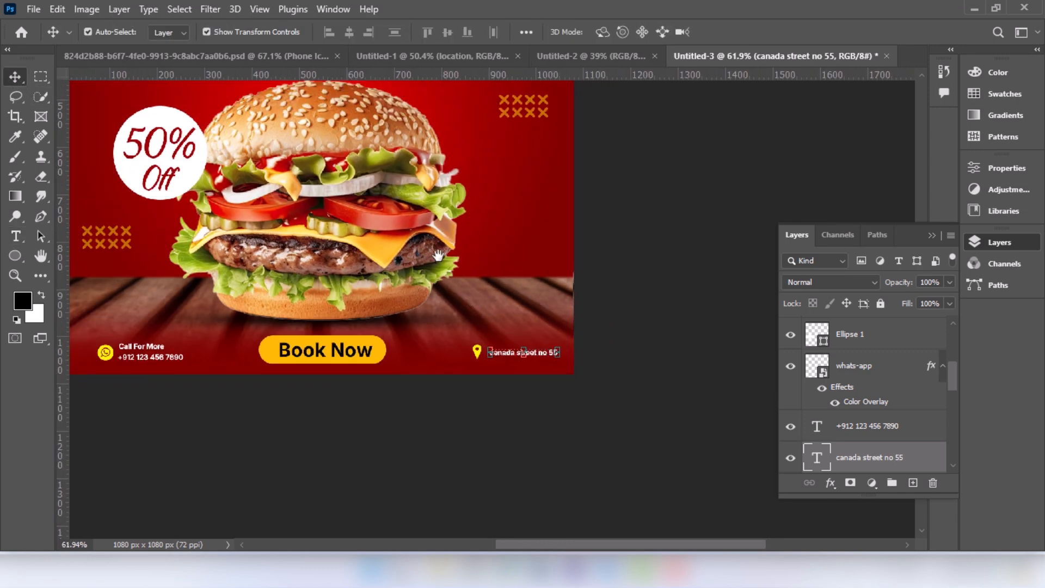
{"action": "scroll", "coordinate": [517, 131], "scroll_direction": "down", "scroll_amount": 3}
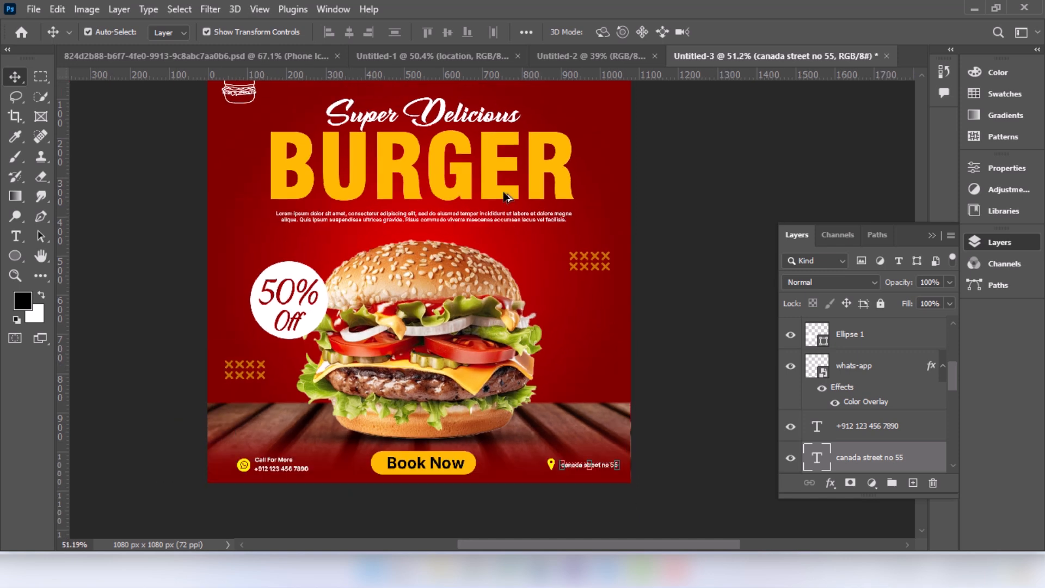
{"action": "left_click_drag", "start_coordinate": [519, 208], "coordinate": [497, 213]}
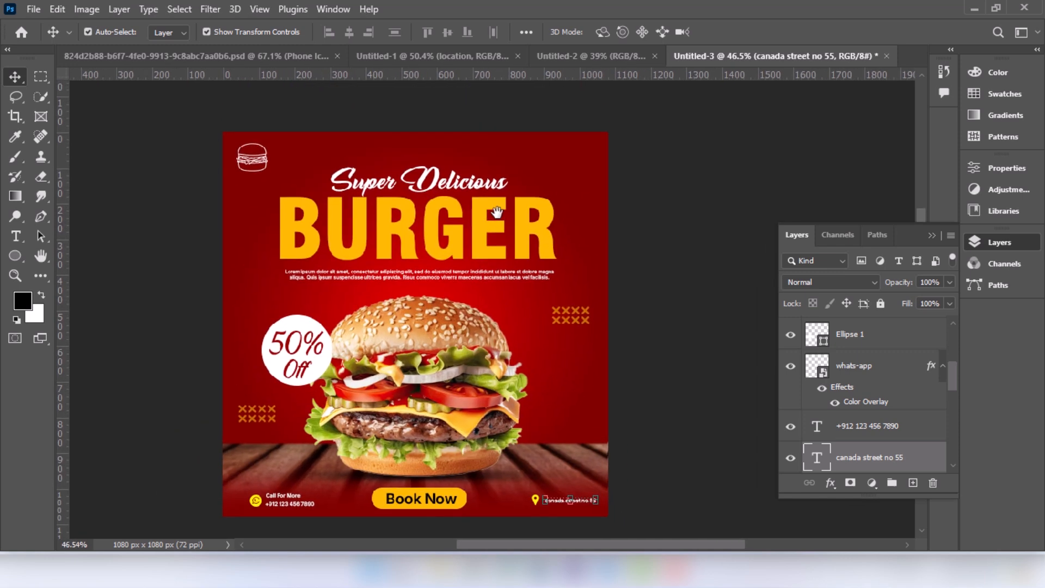
{"action": "left_click", "coordinate": [27, 9]}
{"action": "left_click", "coordinate": [87, 294]}
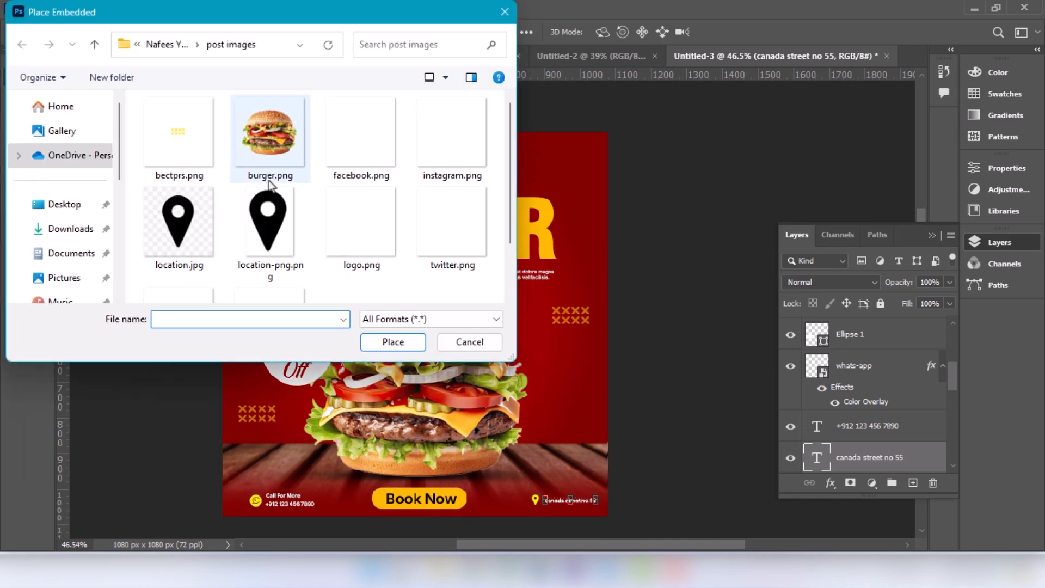
{"action": "left_click", "coordinate": [357, 156]}
{"action": "left_click", "coordinate": [409, 343]}
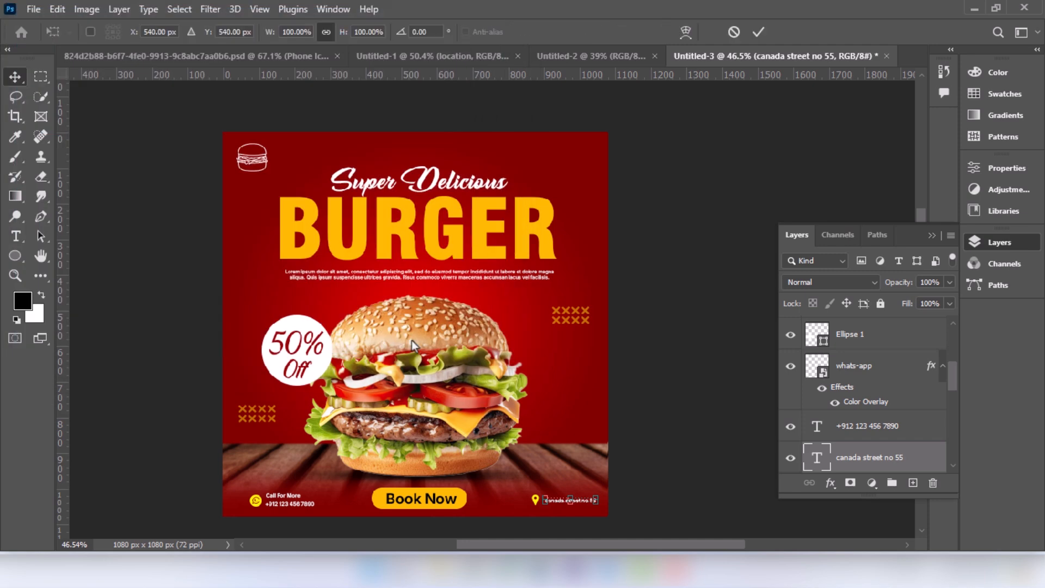
{"action": "left_click_drag", "start_coordinate": [397, 334], "coordinate": [478, 147]}
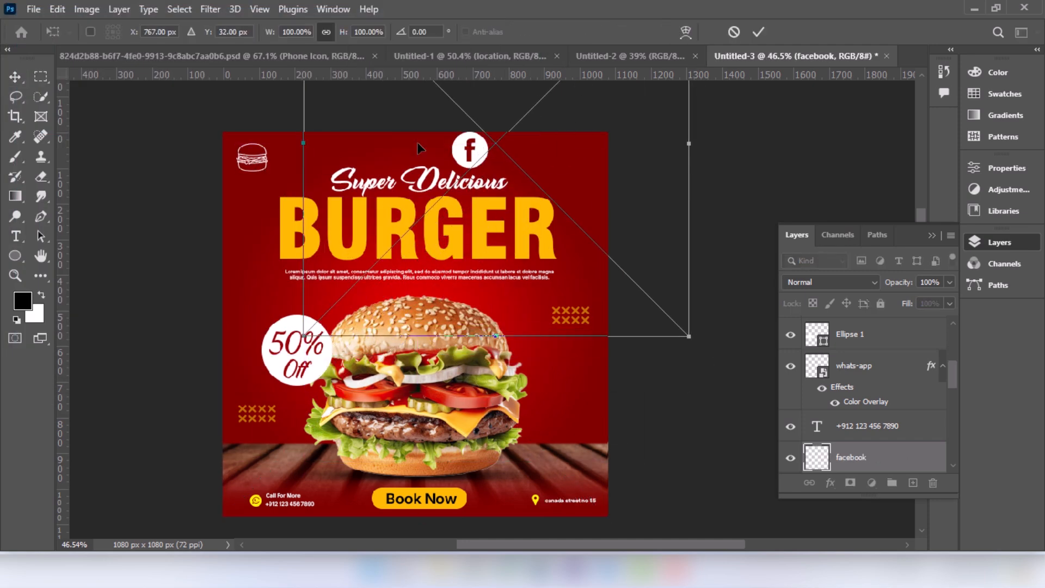
{"action": "key", "text": "Return"}
Place instagram.png as an embedded image and position it directly right of the Facebook icon
{"action": "left_click", "coordinate": [33, 10]}
{"action": "left_click", "coordinate": [87, 297]}
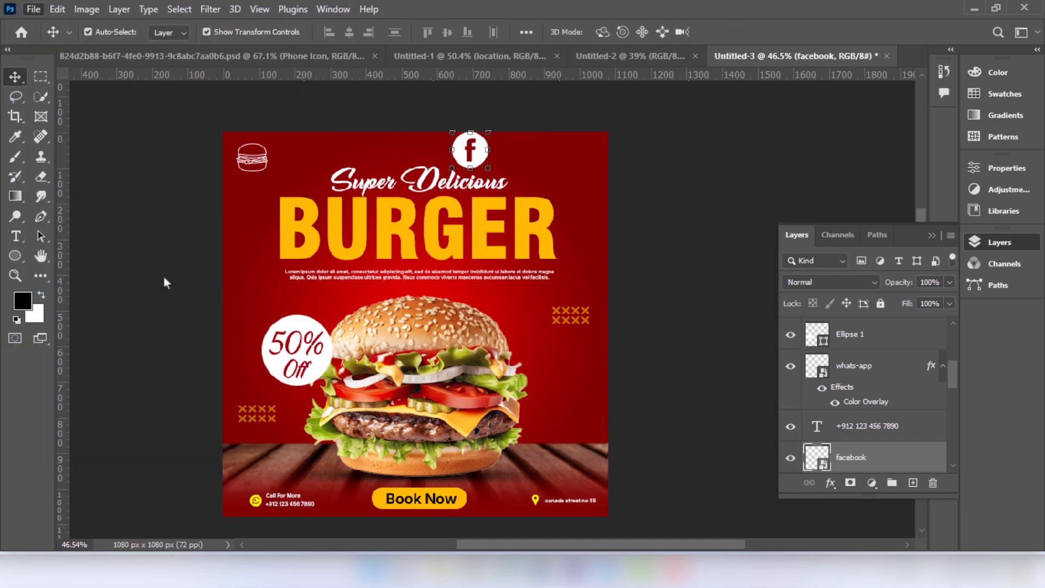
{"action": "left_click", "coordinate": [436, 152]}
{"action": "left_click", "coordinate": [400, 339]}
{"action": "left_click_drag", "start_coordinate": [363, 350], "coordinate": [524, 157]}
{"action": "key", "text": "Return"}
Place twitter.png as an embedded image and position it directly right of the Instagram icon
{"action": "left_click", "coordinate": [34, 10]}
{"action": "left_click", "coordinate": [80, 300]}
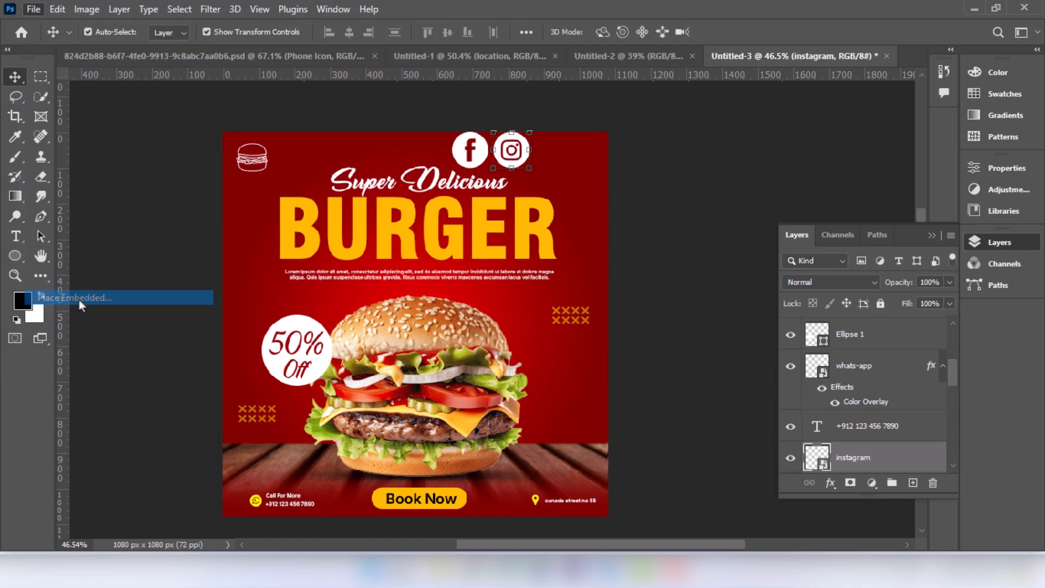
{"action": "left_click", "coordinate": [468, 227]}
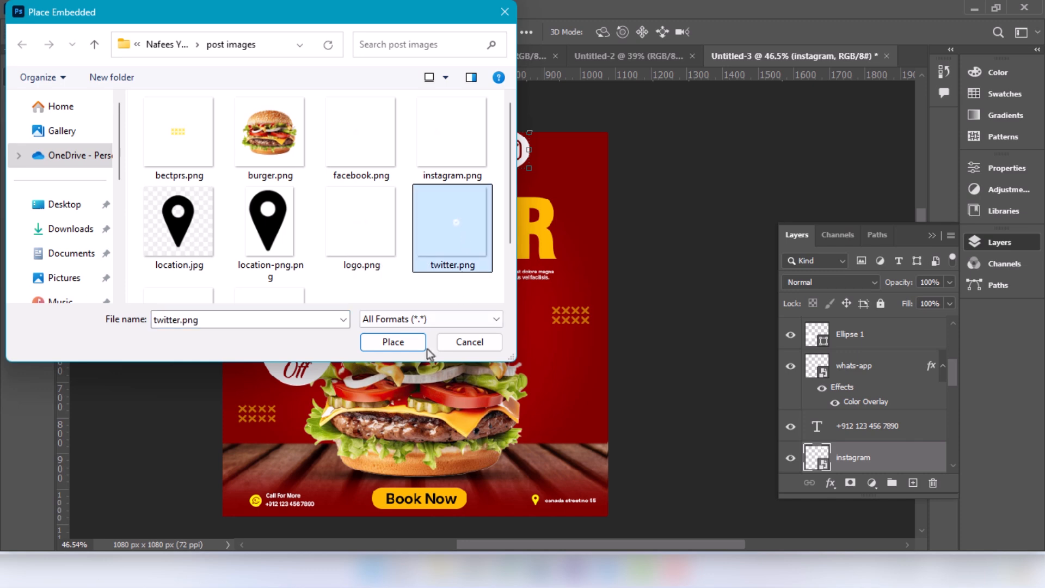
{"action": "left_click", "coordinate": [402, 343]}
{"action": "left_click_drag", "start_coordinate": [430, 321], "coordinate": [563, 168]}
{"action": "key", "text": "Return"}
Place the whats-app image as an embedded image and position it right of the Twitter icon
{"action": "left_click", "coordinate": [33, 10]}
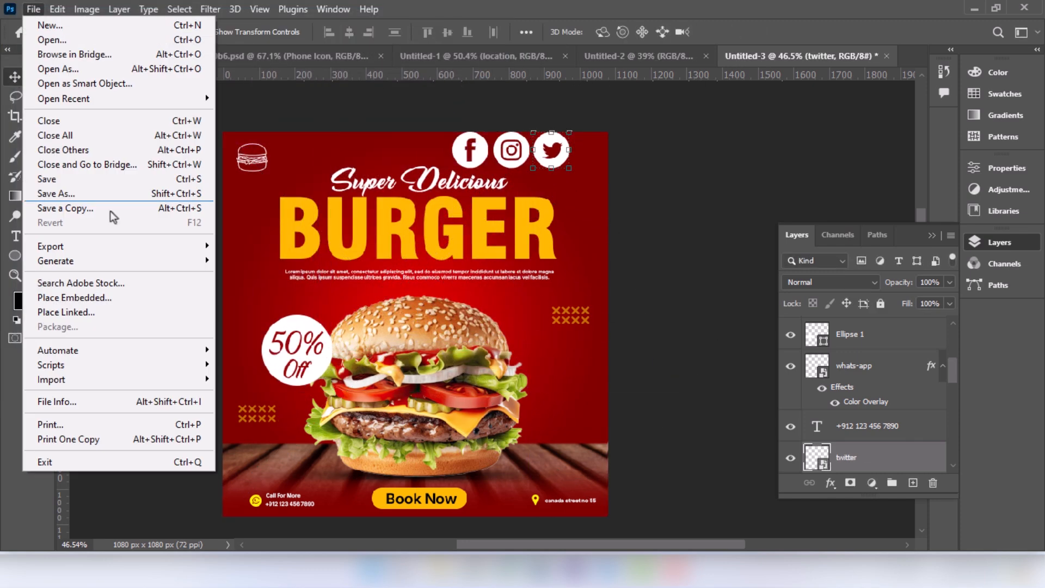
{"action": "left_click", "coordinate": [174, 297]}
{"action": "left_click", "coordinate": [178, 252]}
{"action": "left_click", "coordinate": [393, 341]}
{"action": "left_click_drag", "start_coordinate": [420, 337], "coordinate": [598, 172]}
{"action": "key", "text": "Return"}
Adjust the positions of the Facebook, Instagram, Twitter and WhatsApp icons so they form an evenly spaced row
{"action": "scroll", "coordinate": [534, 199], "scroll_direction": "up", "scroll_amount": 2}
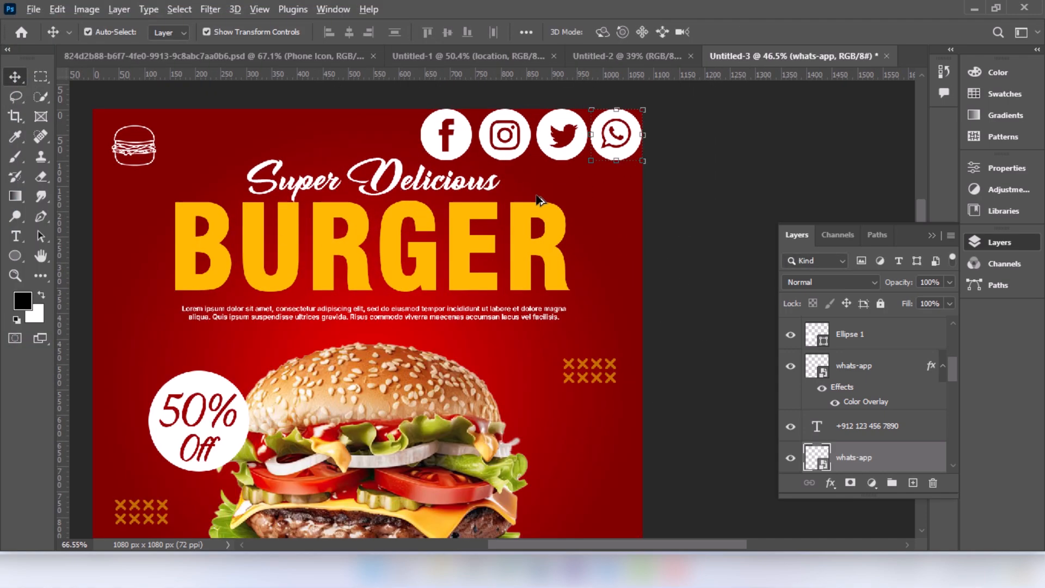
{"action": "scroll", "coordinate": [533, 199], "scroll_direction": "up", "scroll_amount": 1}
{"action": "left_click_drag", "start_coordinate": [508, 136], "coordinate": [479, 267]}
{"action": "left_click_drag", "start_coordinate": [379, 262], "coordinate": [372, 245]}
{"action": "left_click_drag", "start_coordinate": [496, 263], "coordinate": [487, 261]}
{"action": "mouse_move", "coordinate": [560, 264]}
{"action": "left_mouse_down"}
{"action": "mouse_move", "coordinate": [548, 269]}
{"action": "mouse_move", "coordinate": [565, 265]}
{"action": "left_mouse_up"}
{"action": "left_click_drag", "start_coordinate": [631, 267], "coordinate": [614, 270]}
Scale the four social icons together to 58.37% and position the row inside the post's upper right corner
{"action": "left_click", "coordinate": [410, 248], "text": "shift"}
{"action": "left_click", "coordinate": [444, 253], "text": "shift"}
{"action": "left_click", "coordinate": [520, 260], "text": "shift"}
{"action": "left_click_drag", "start_coordinate": [499, 206], "coordinate": [498, 233]}
{"action": "left_click_drag", "start_coordinate": [519, 275], "coordinate": [577, 261]}
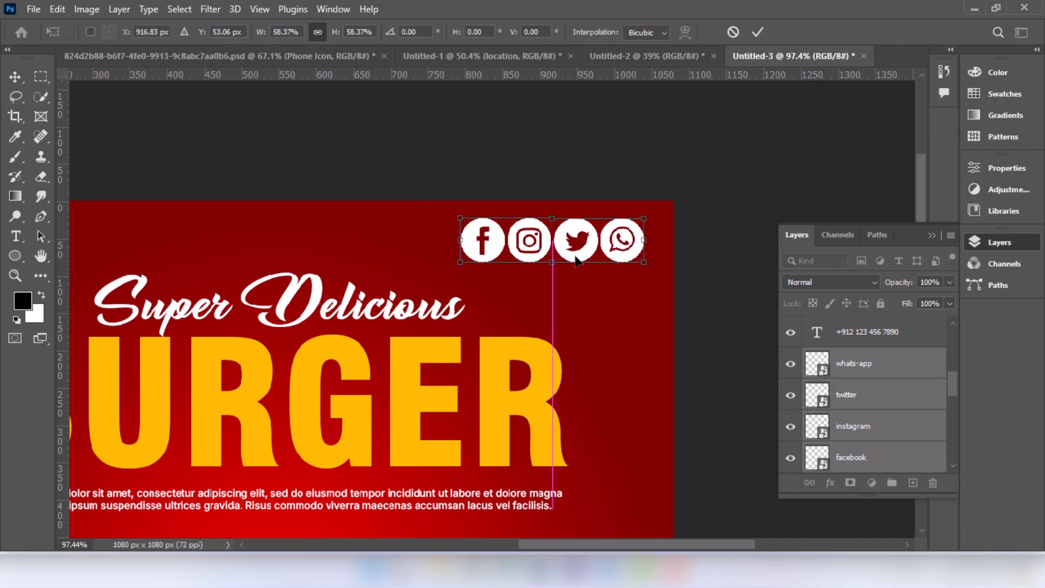
{"action": "left_click", "coordinate": [757, 33]}
Apply a yellow Color Overlay to the Instagram icon in the social row
{"action": "left_click", "coordinate": [746, 204]}
{"action": "left_click", "coordinate": [555, 246]}
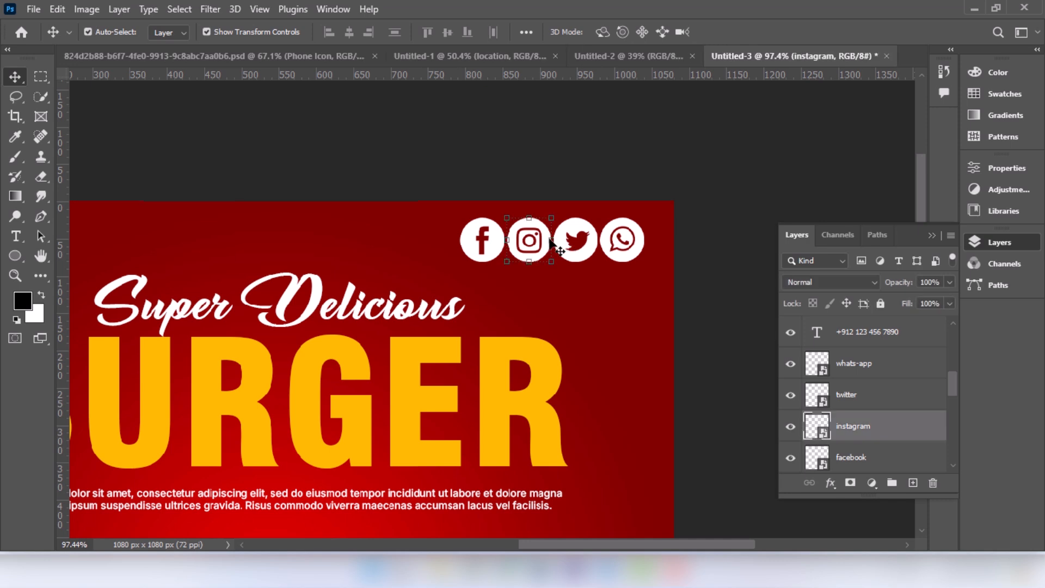
{"action": "right_click", "coordinate": [879, 424]}
{"action": "left_click", "coordinate": [568, 160]}
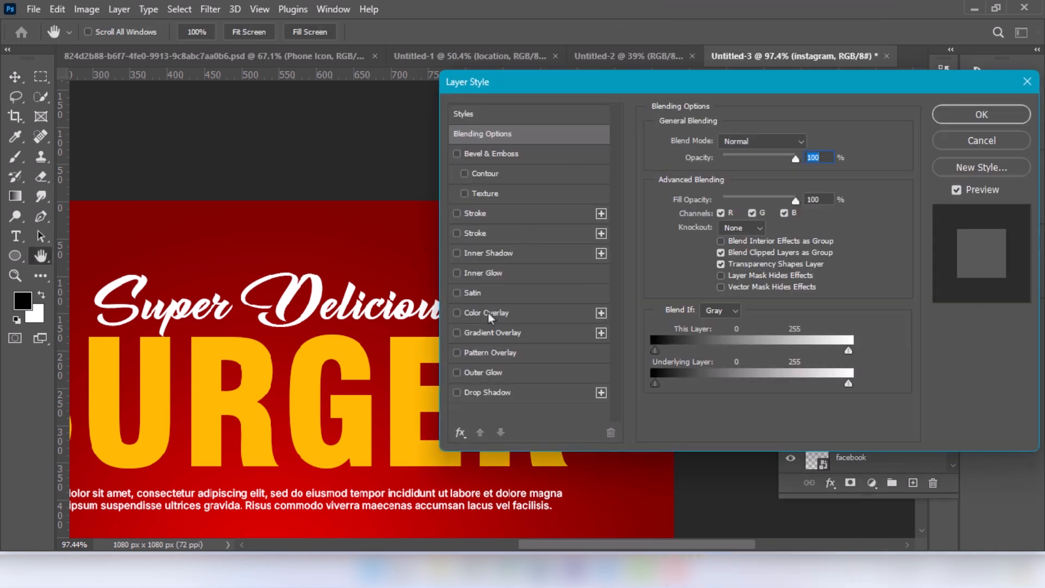
{"action": "left_click", "coordinate": [486, 314]}
{"action": "left_click", "coordinate": [807, 144]}
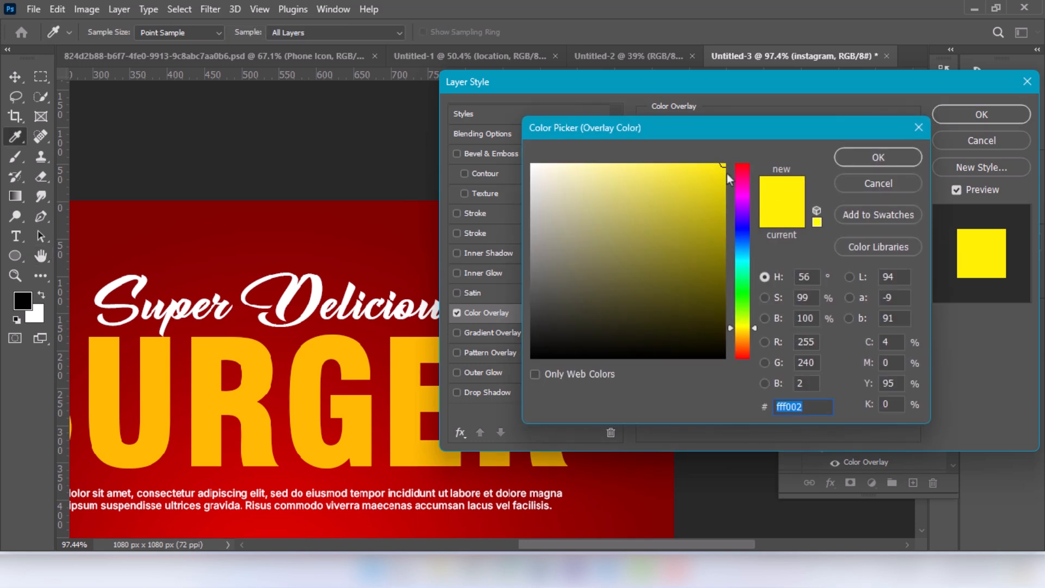
{"action": "left_click", "coordinate": [877, 158]}
{"action": "left_click", "coordinate": [980, 115]}
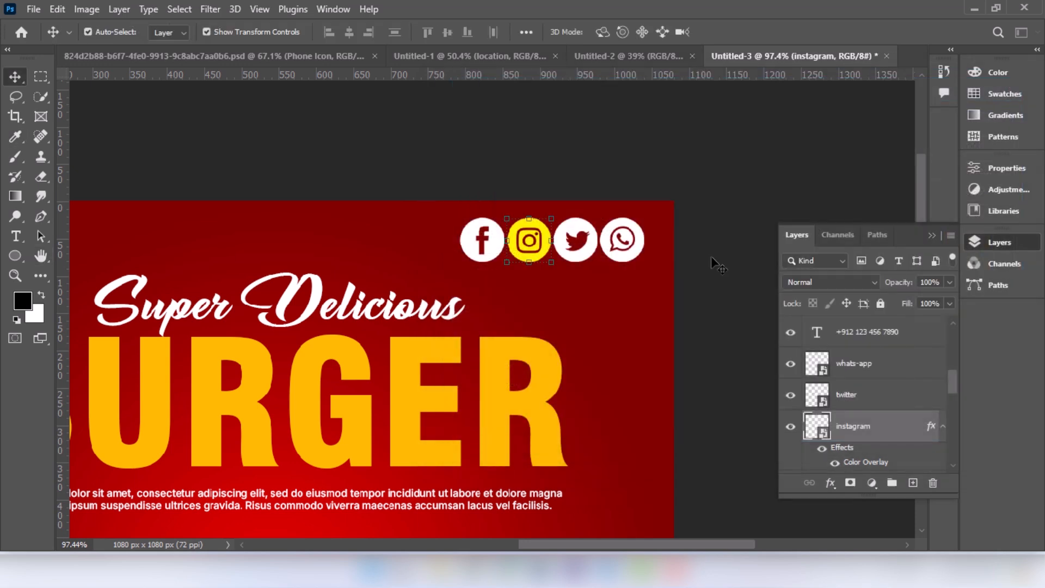
Apply a yellow #fff000 Color Overlay to the WhatsApp icon in the social row
{"action": "left_click", "coordinate": [622, 240]}
{"action": "right_click", "coordinate": [885, 370]}
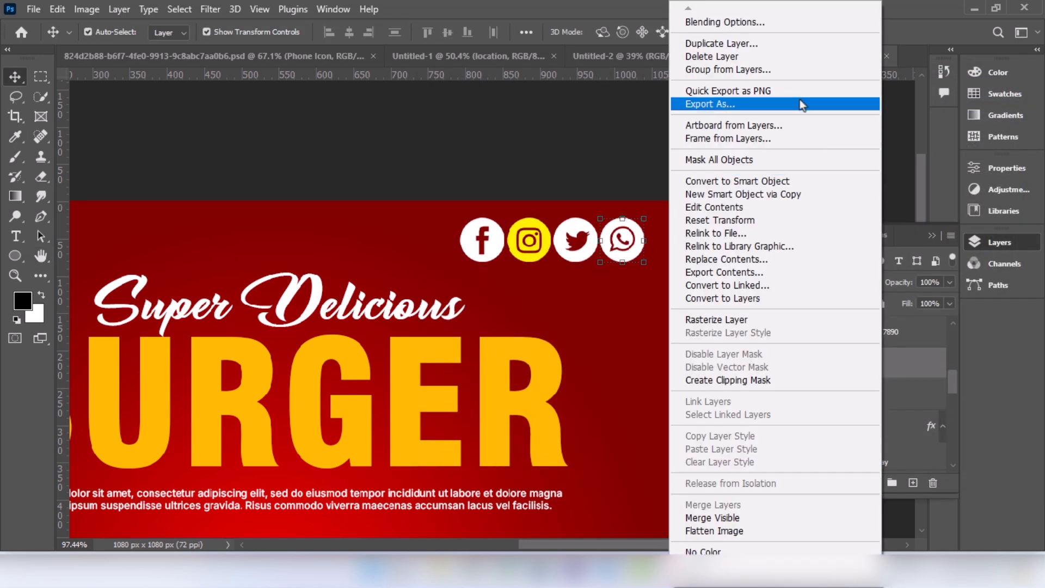
{"action": "left_click", "coordinate": [762, 21]}
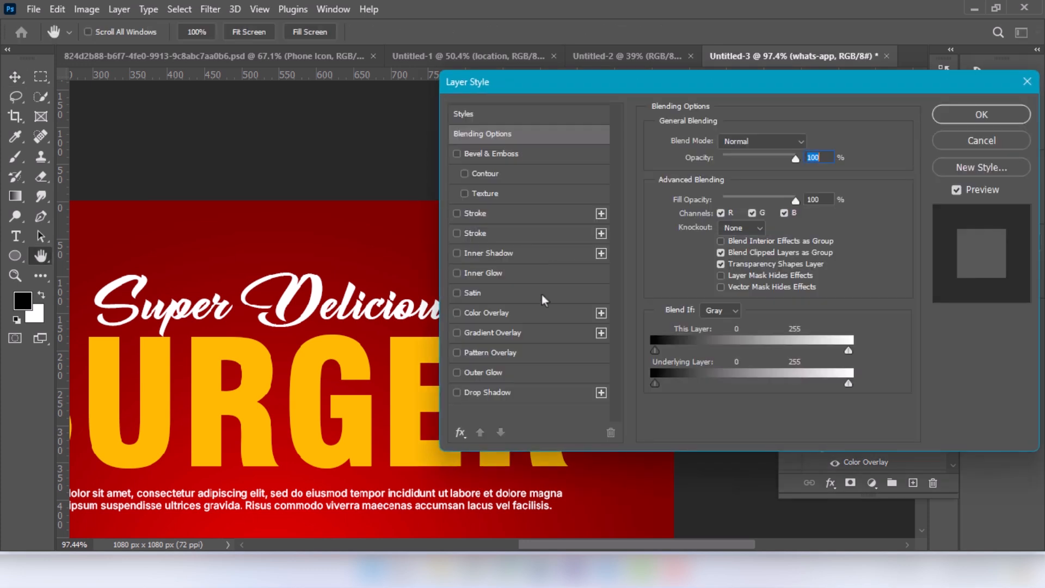
{"action": "left_click", "coordinate": [507, 313]}
{"action": "left_click", "coordinate": [810, 146]}
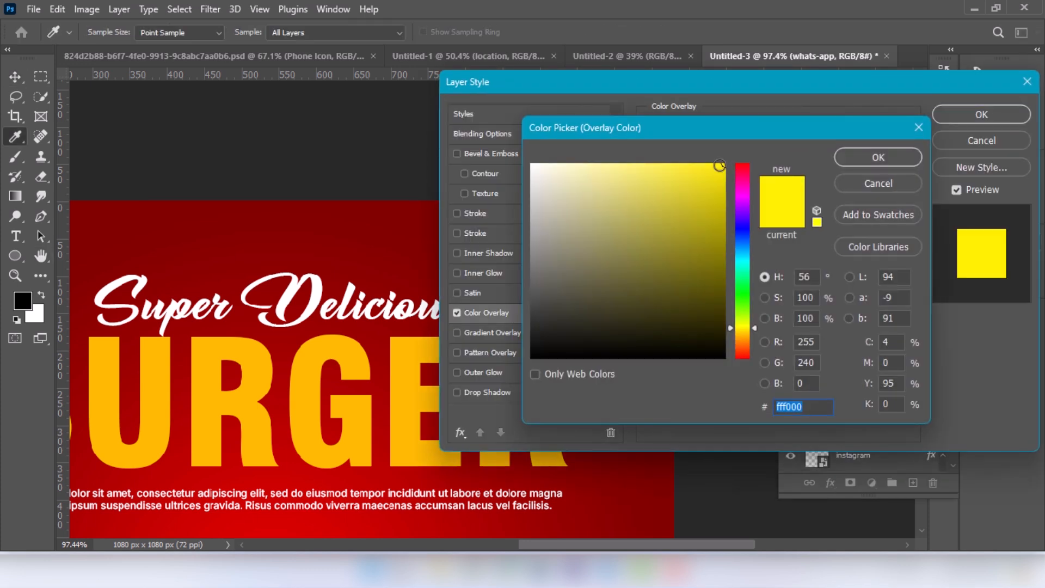
{"action": "left_click", "coordinate": [865, 158]}
{"action": "left_click", "coordinate": [969, 114]}
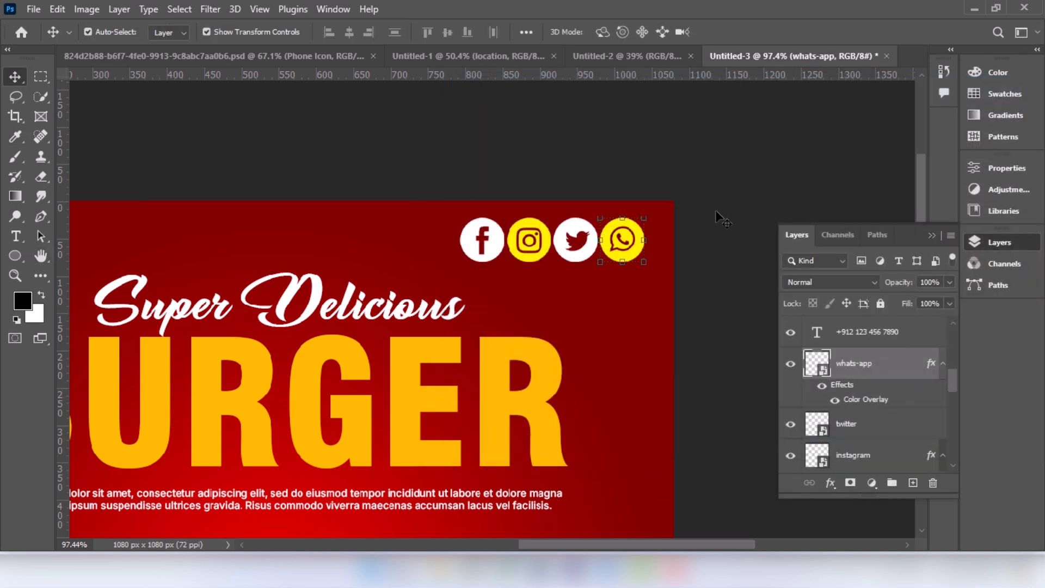
{"action": "scroll", "coordinate": [522, 278], "scroll_direction": "down", "scroll_amount": 5}
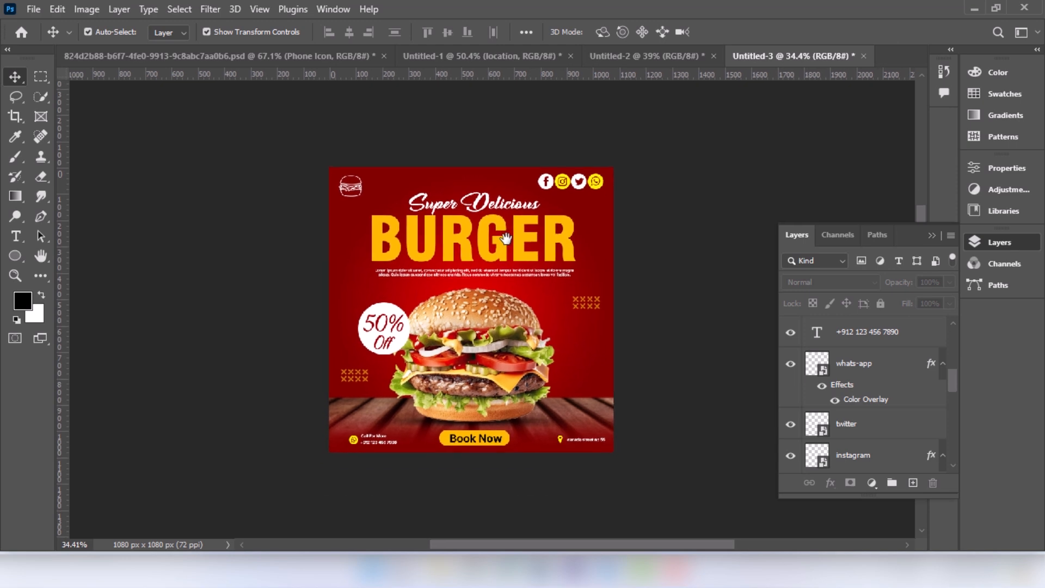
{"action": "scroll", "coordinate": [482, 326], "scroll_direction": "up", "scroll_amount": 1}
{"action": "left_click_drag", "start_coordinate": [481, 327], "coordinate": [497, 291]}
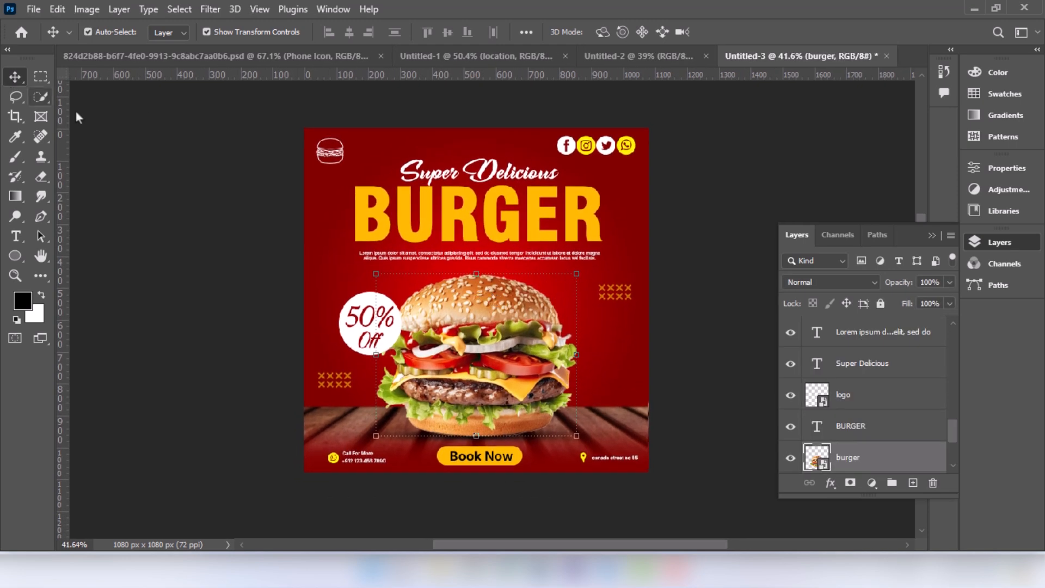
{"action": "left_click", "coordinate": [173, 162]}
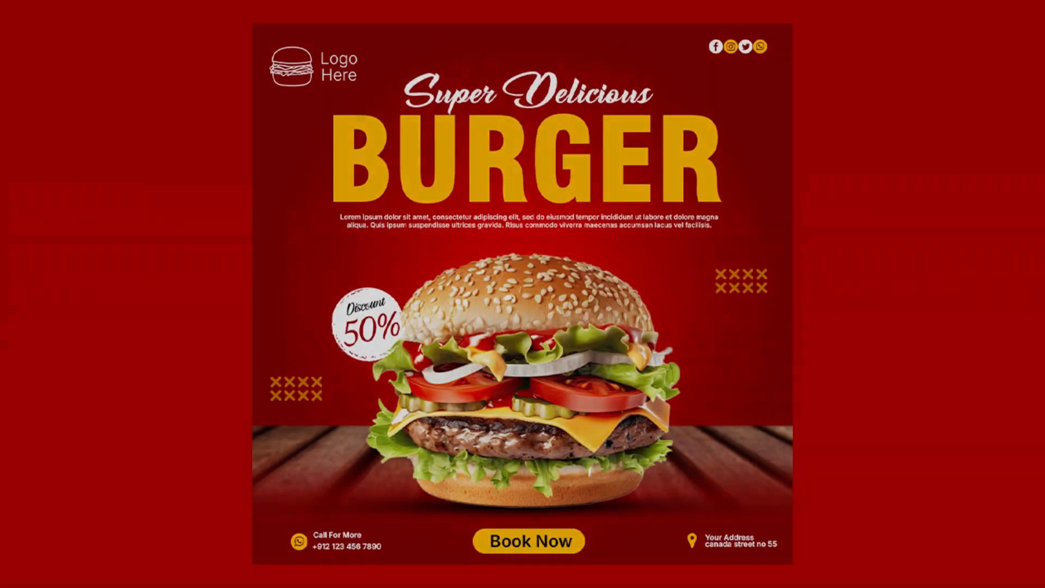